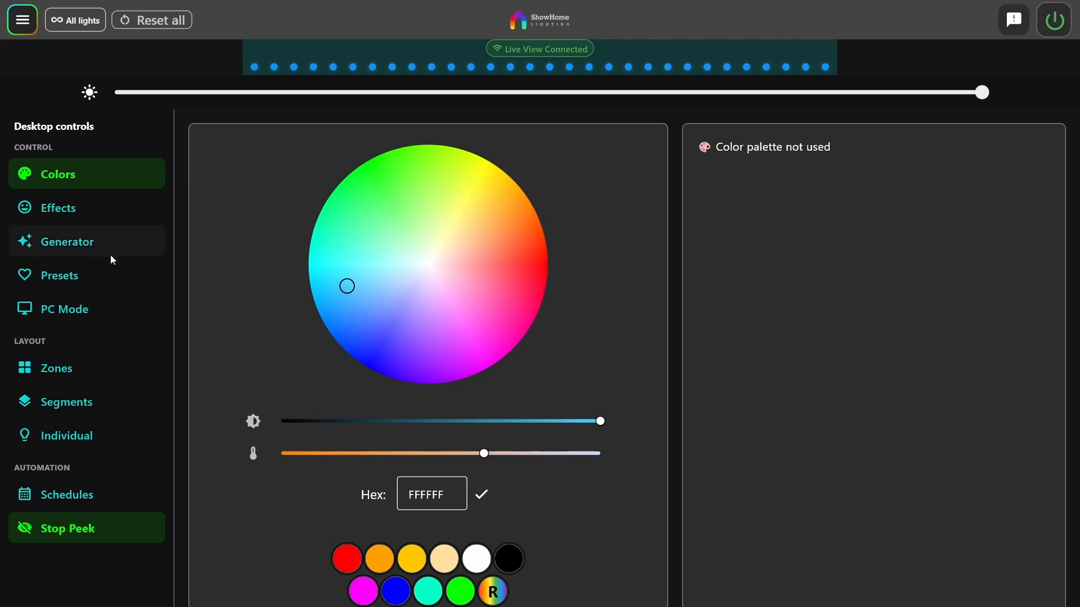
Stop the live Peek view of the lights and start it again
left_click(15, 23)
left_click(291, 184)
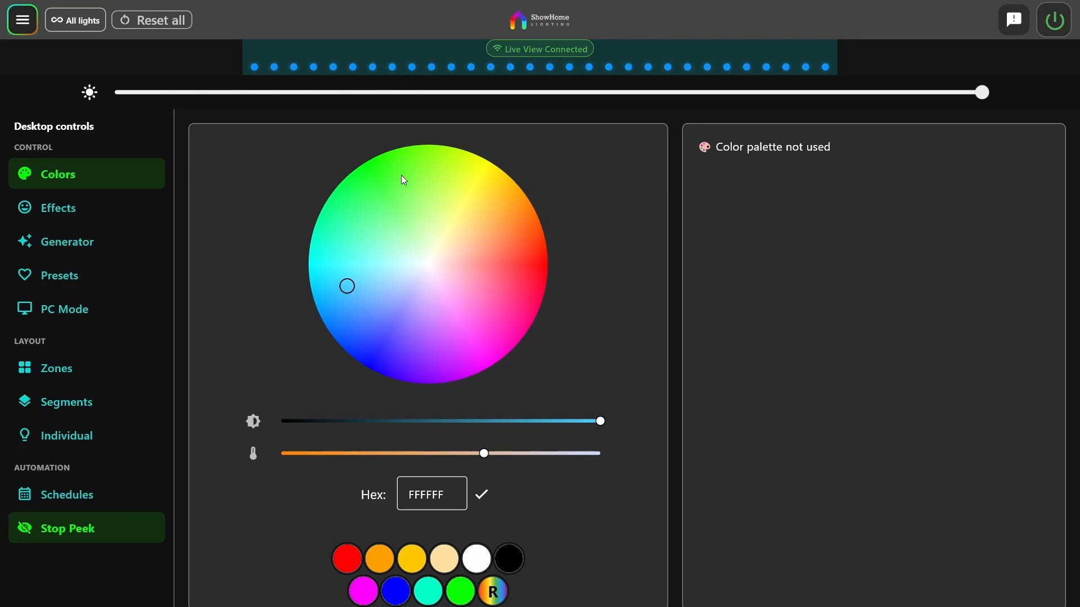
left_click(53, 533)
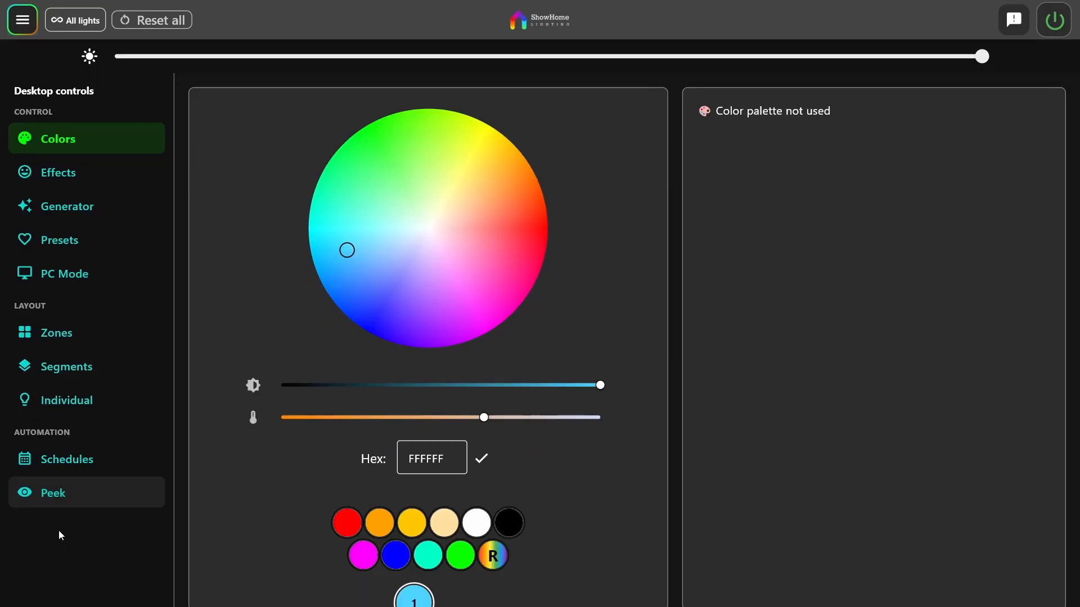
left_click(62, 504)
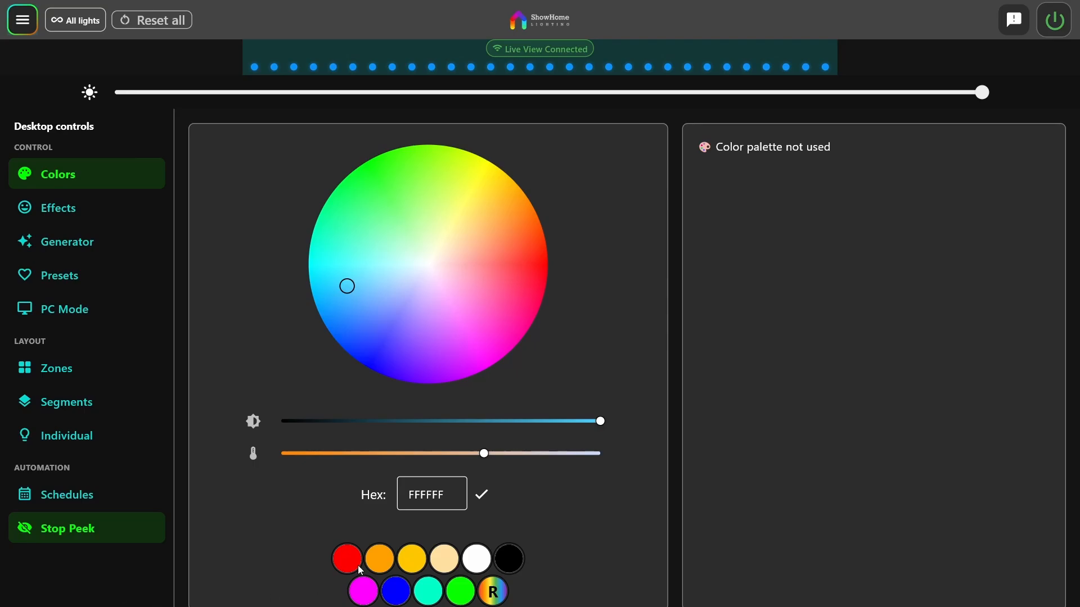
scroll(569, 414, "down", 2)
scroll(569, 414, "up", 2)
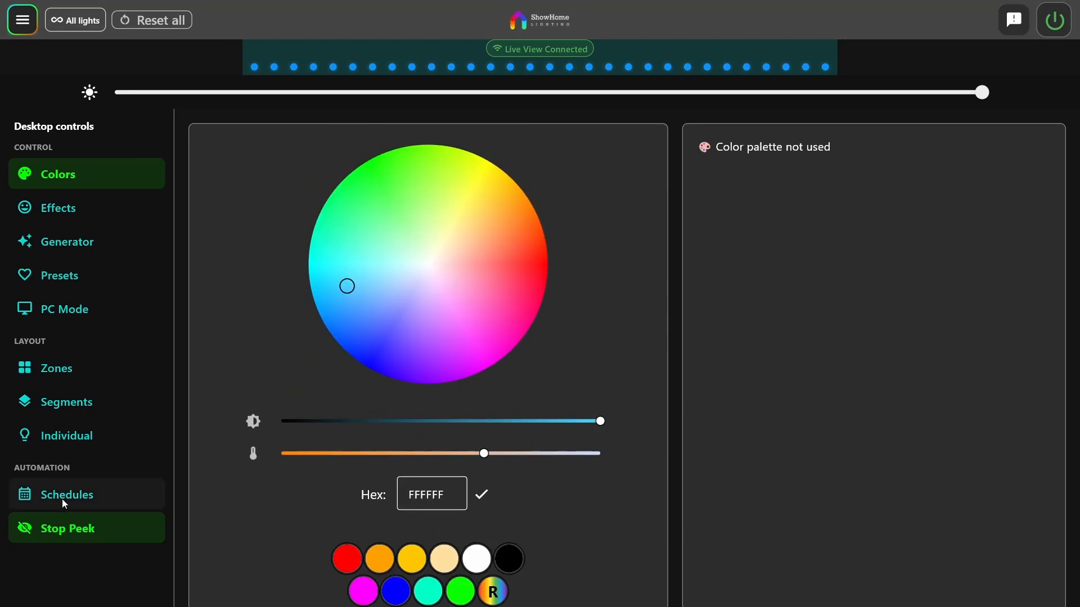
Open the schedules and look through the list of saved schedules
left_click(91, 494)
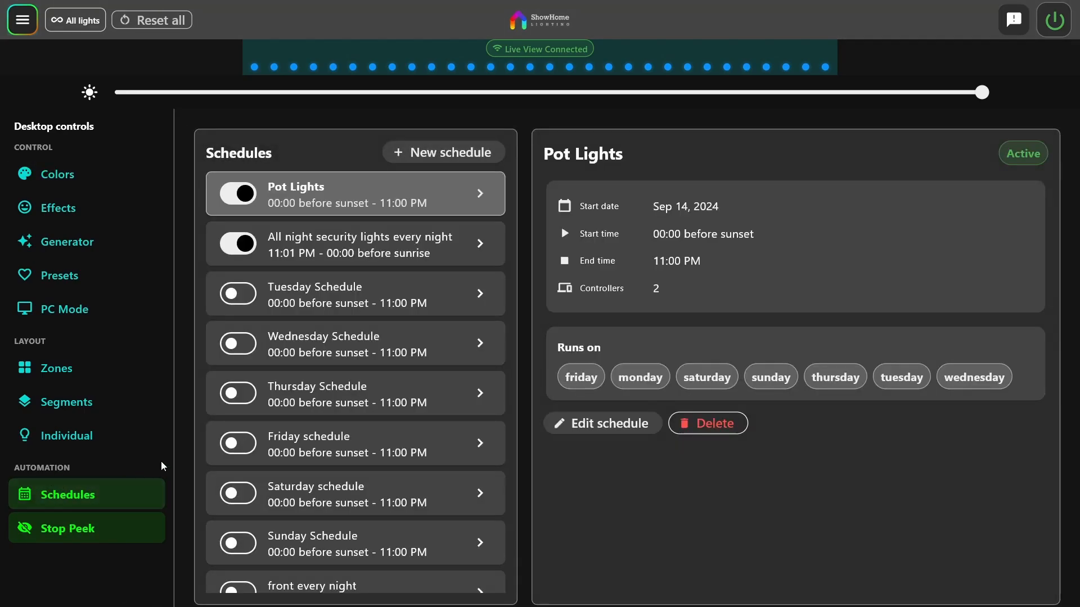
scroll(343, 346, "down", 1)
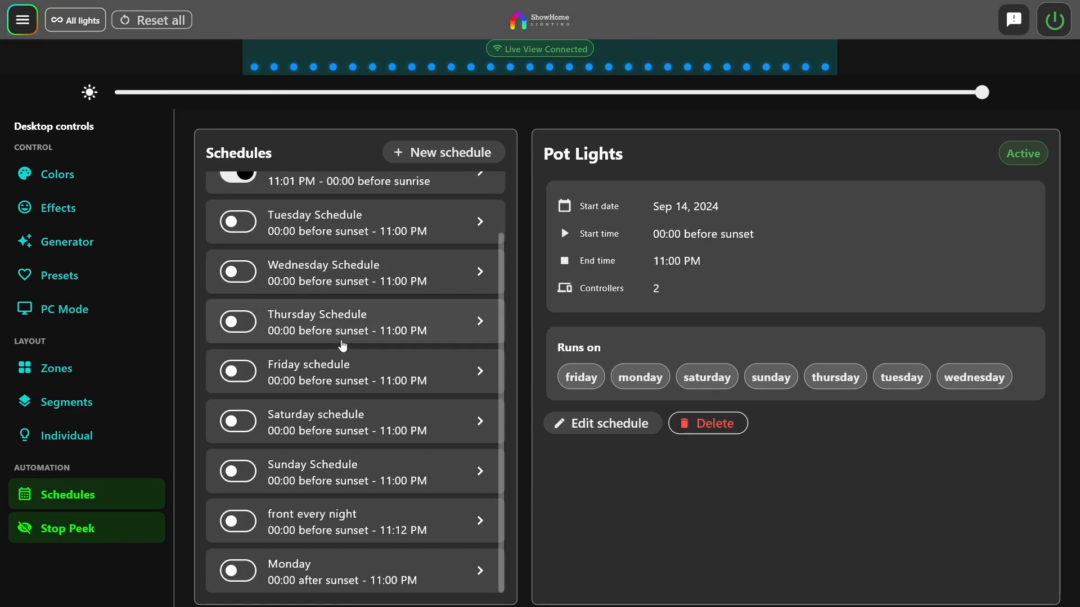
scroll(345, 487, "up", 1)
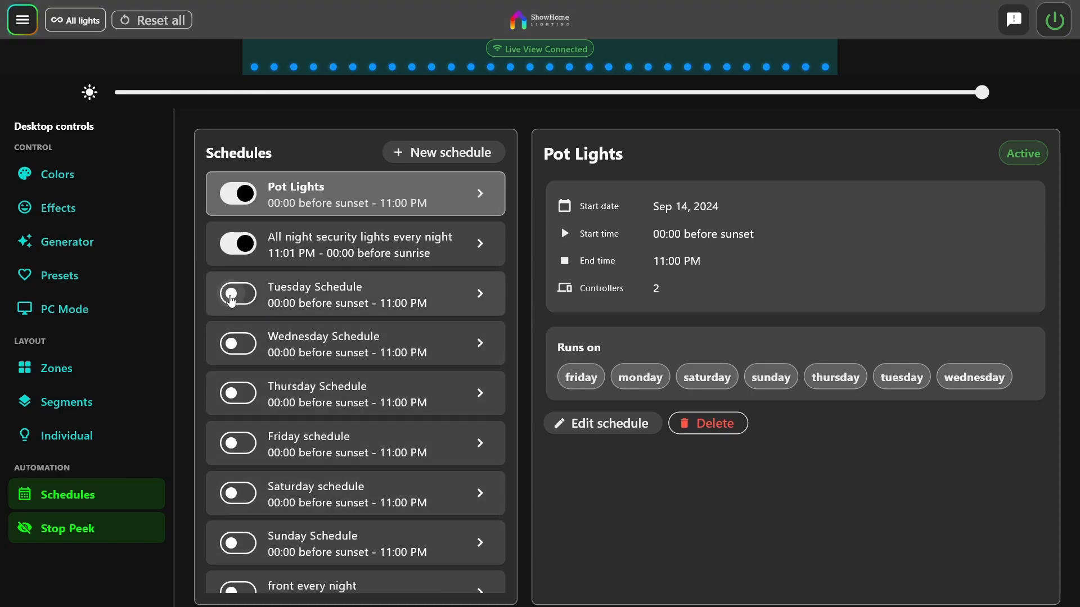
Switch on the Tuesday Schedule, and open a new schedule form and leave it without saving
left_click(253, 304)
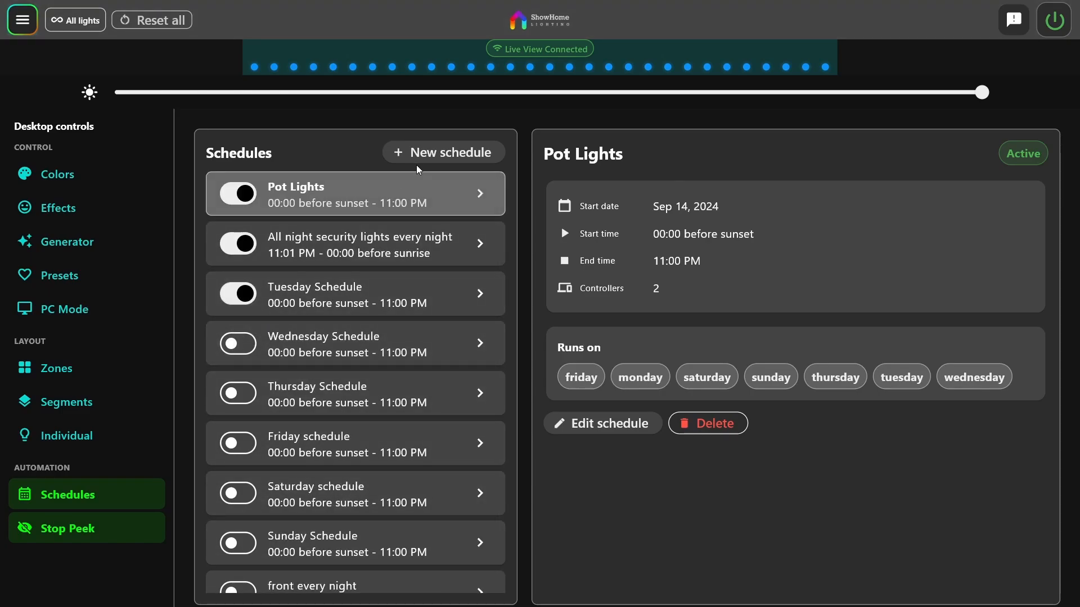
left_click(460, 154)
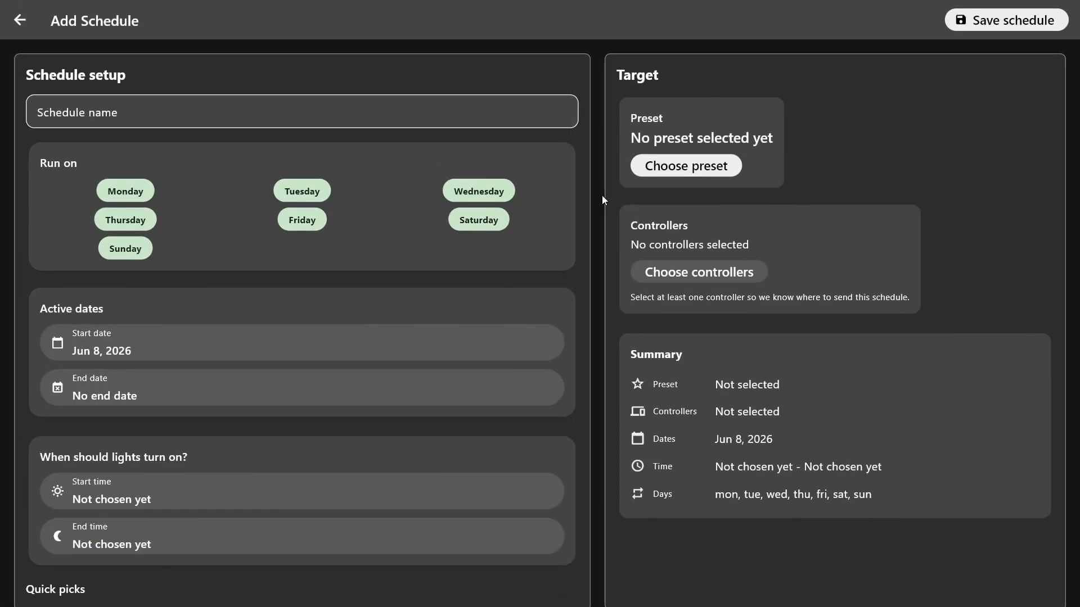
left_click(20, 20)
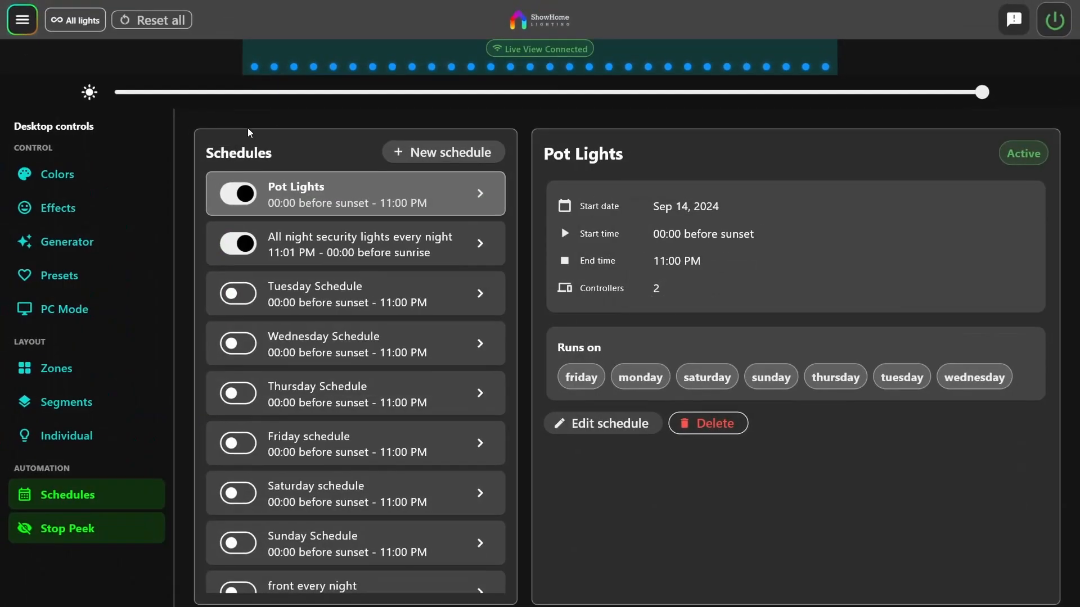
View the details of the all-night security lights, Saturday and Pot Lights schedules
left_click(291, 250)
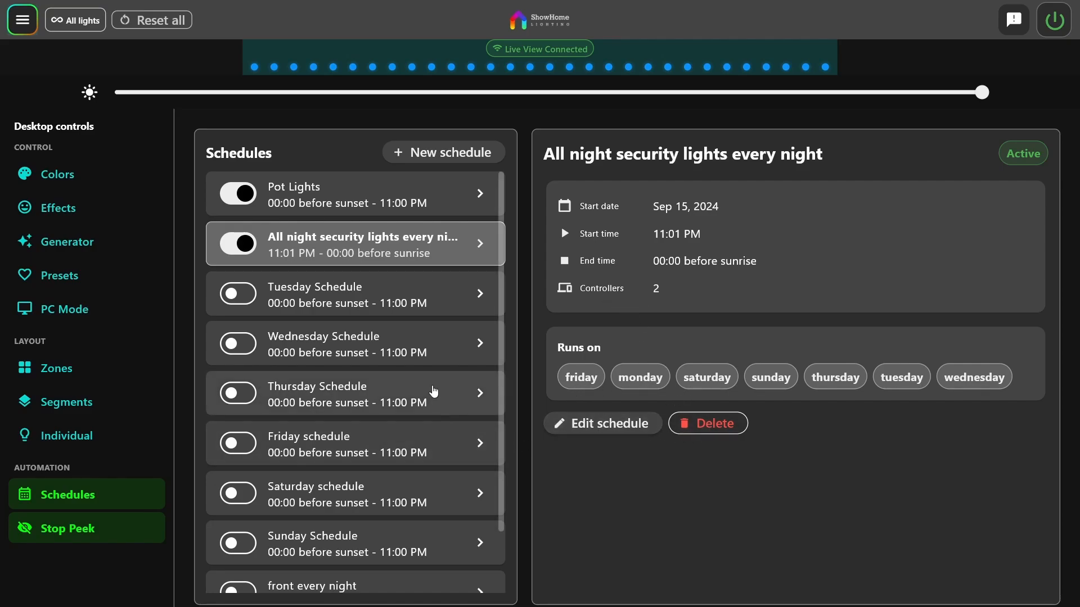
scroll(422, 382, "down", 2)
left_click(323, 415)
scroll(324, 416, "up", 2)
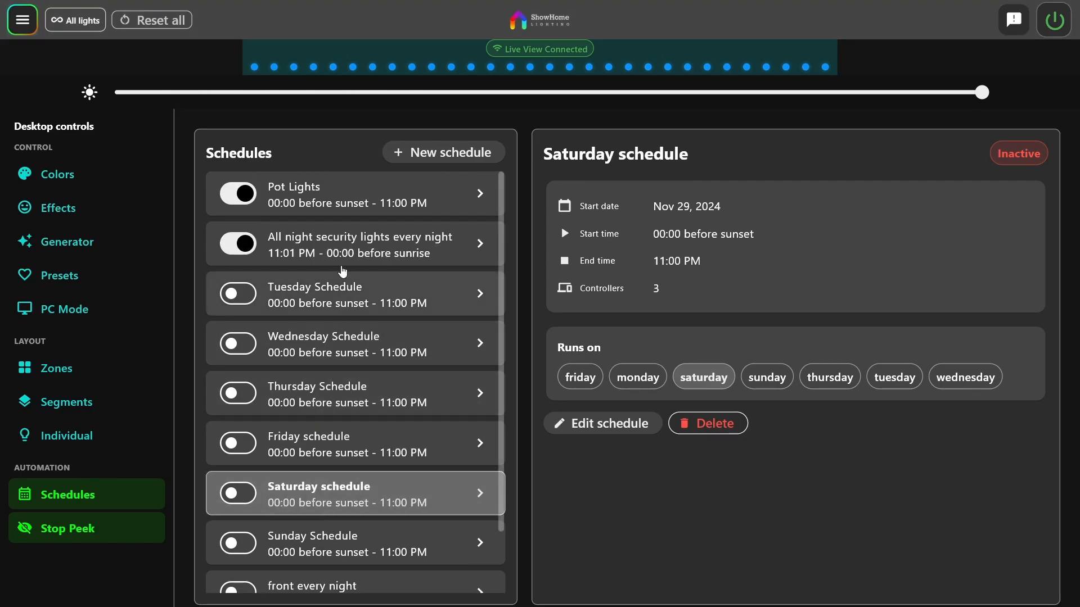
left_click(362, 203)
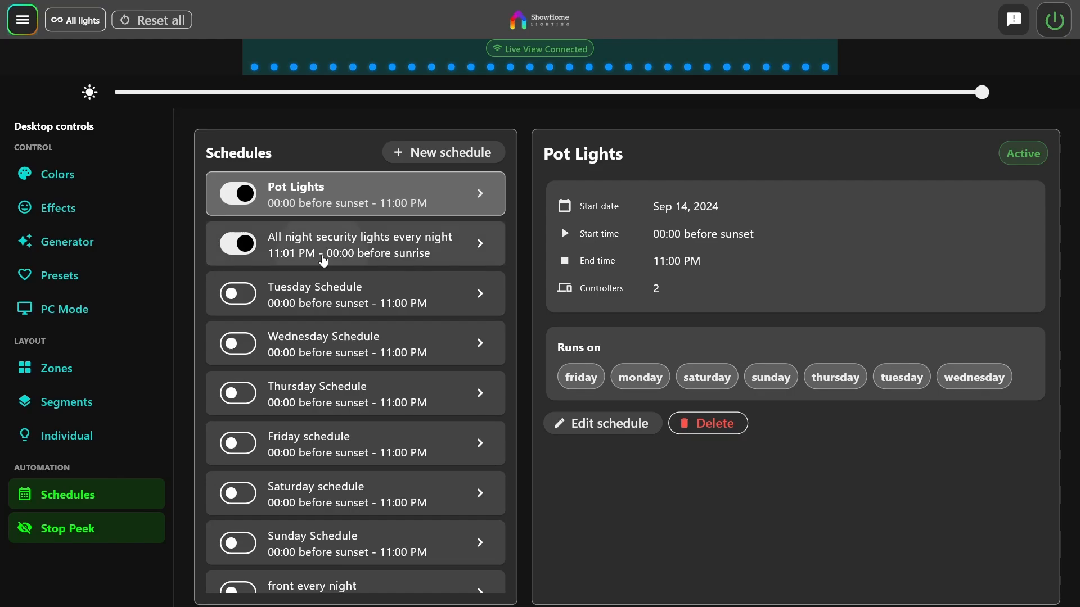
left_click(324, 261)
left_click(354, 200)
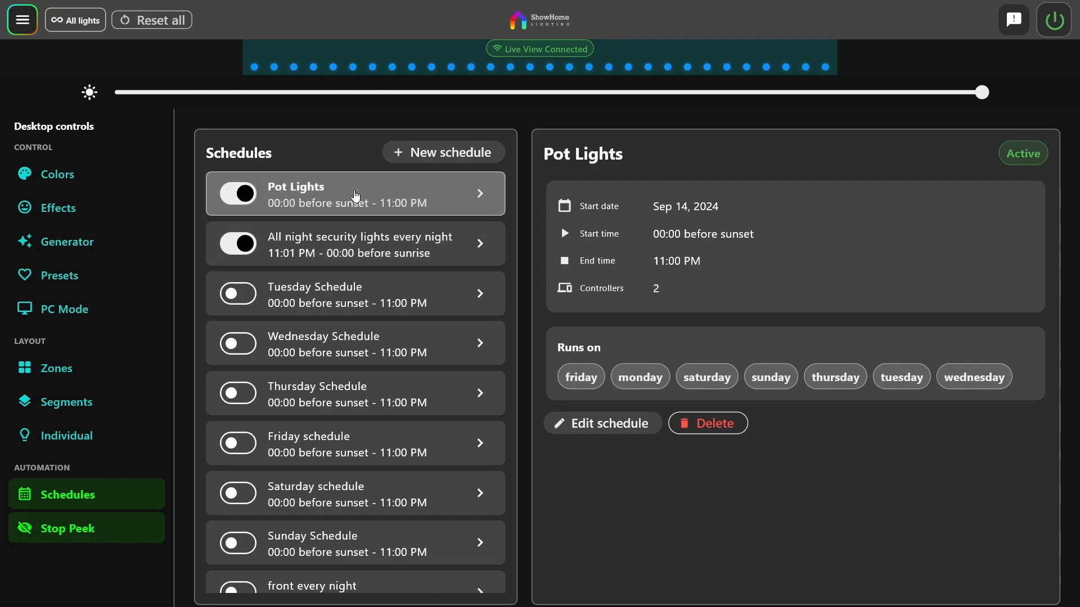
Open the individual light controls and clear all the lights
left_click(83, 443)
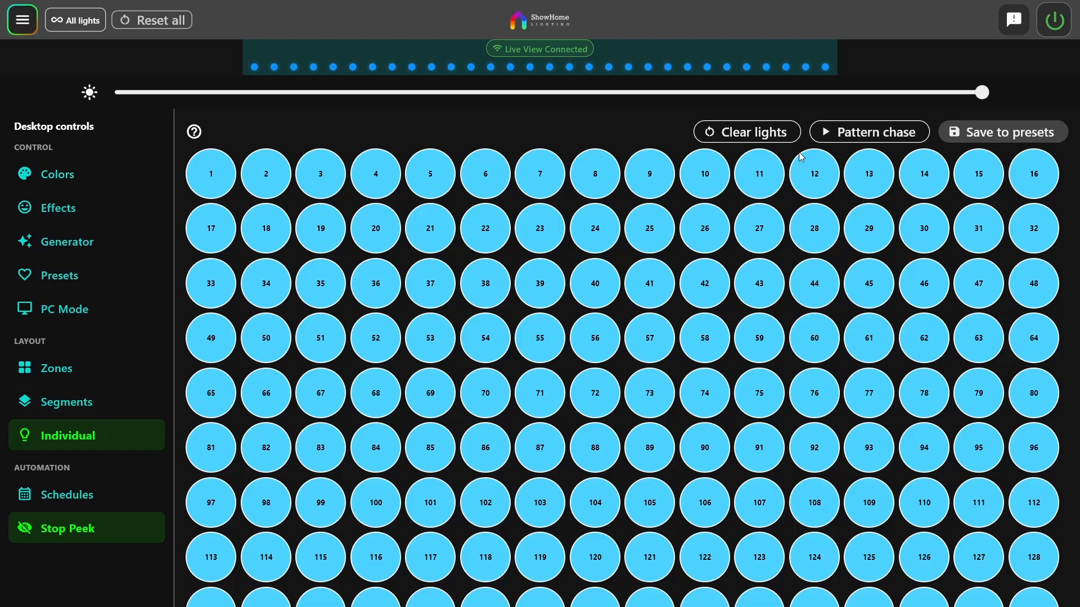
left_click(757, 135)
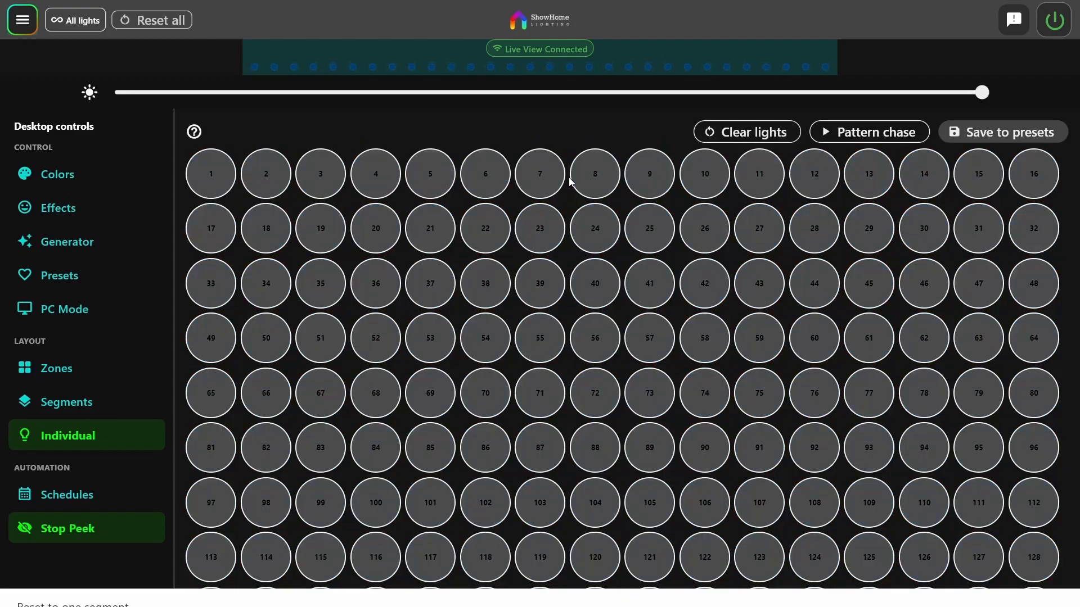
Set individual light 3 to the green color #17D32D
left_click(309, 187)
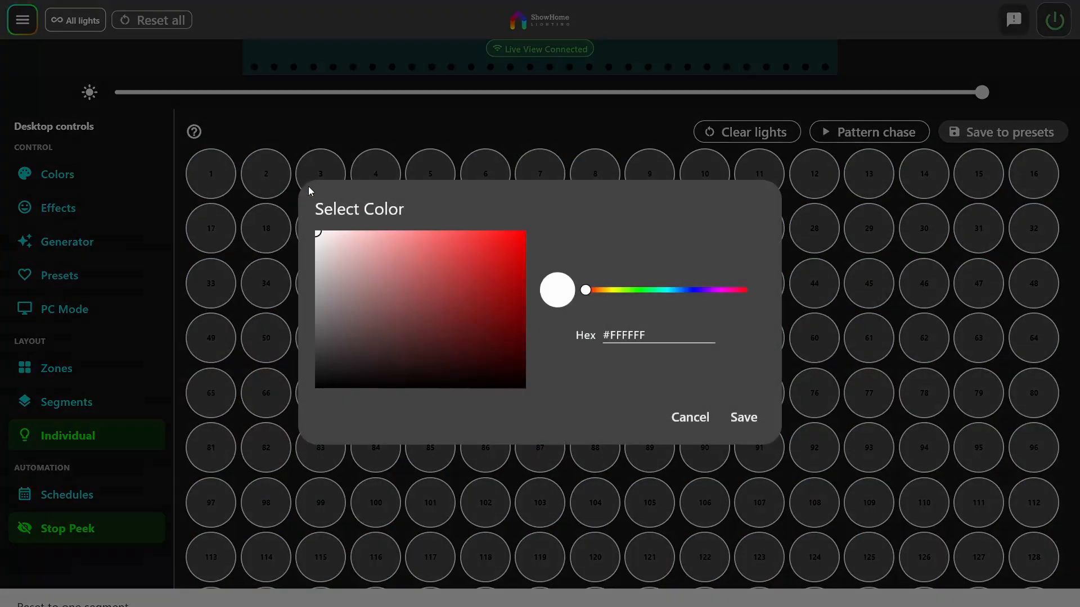
left_click(503, 257)
left_click(641, 289)
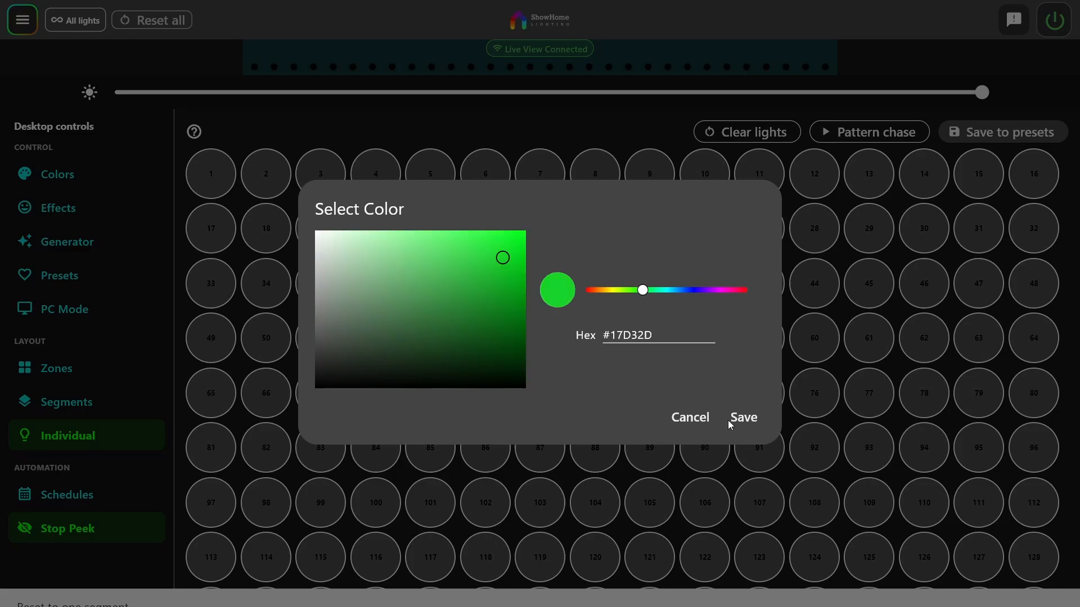
left_click(748, 419)
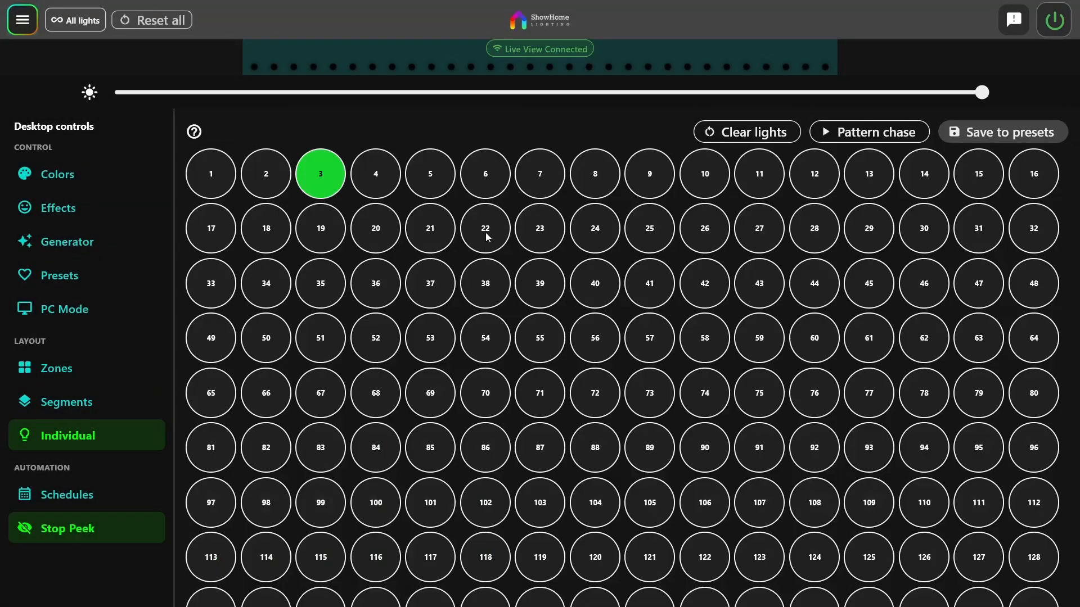
Set individual light 22 to the lime green color #6EE616
left_click(484, 231)
left_click(506, 246)
left_click(631, 290)
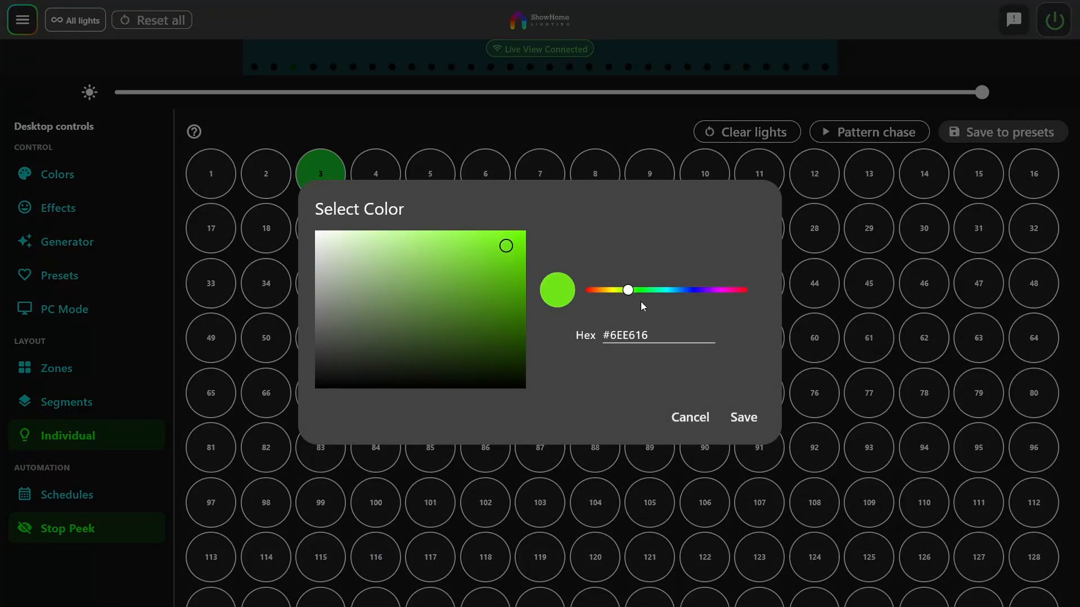
left_click(751, 417)
Apply a grouping of 2 and a spacing of 2 to LEDs 33-112 in the color #1FDE75
left_click_drag(224, 286, 1018, 508)
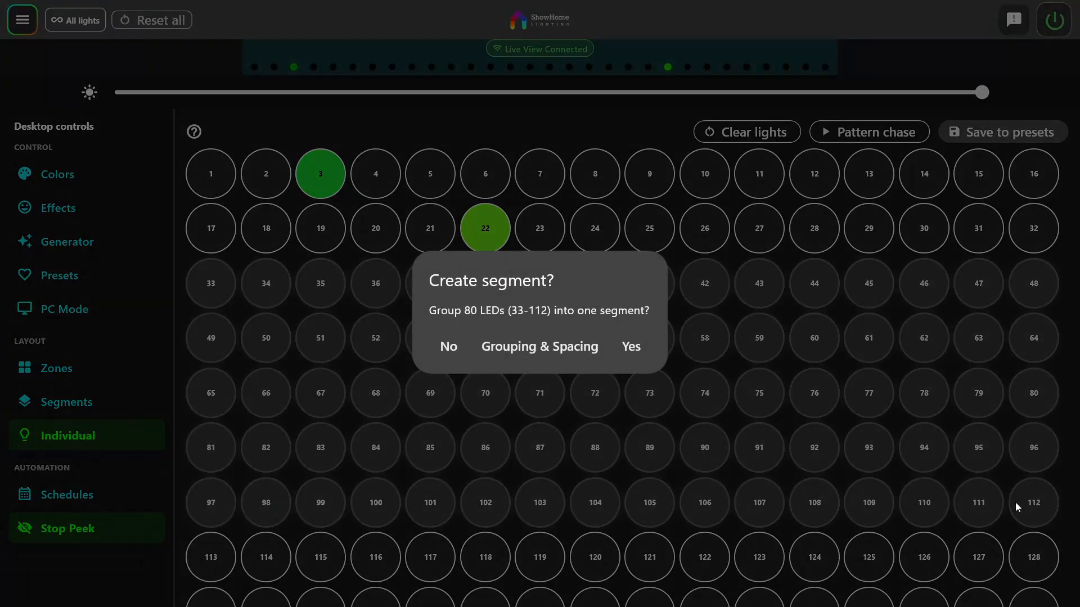
left_click(526, 346)
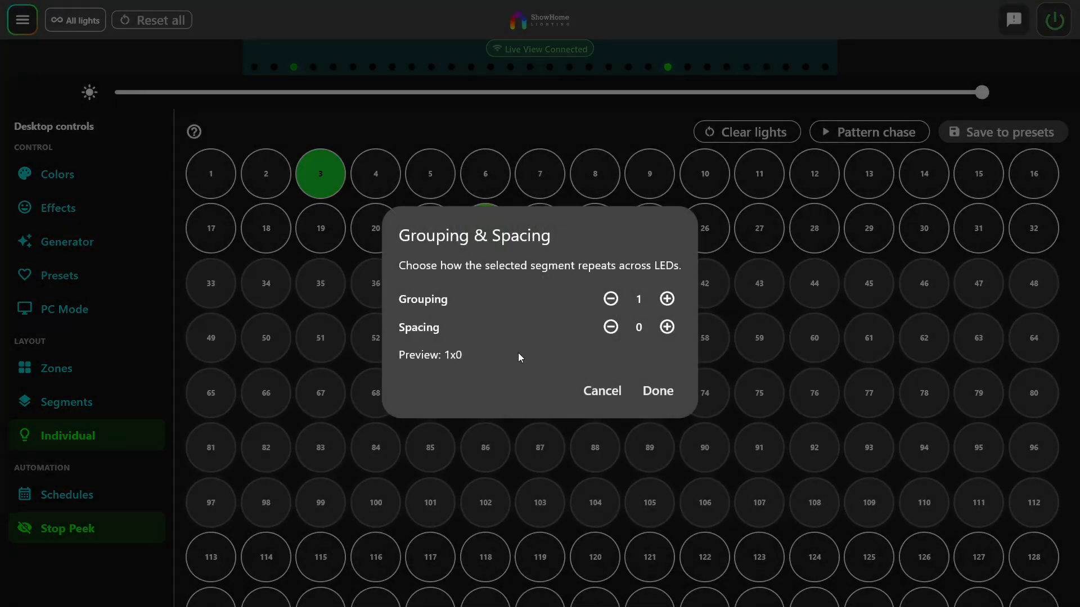
left_click(668, 301)
left_click(667, 327)
left_click(667, 328)
left_click(658, 391)
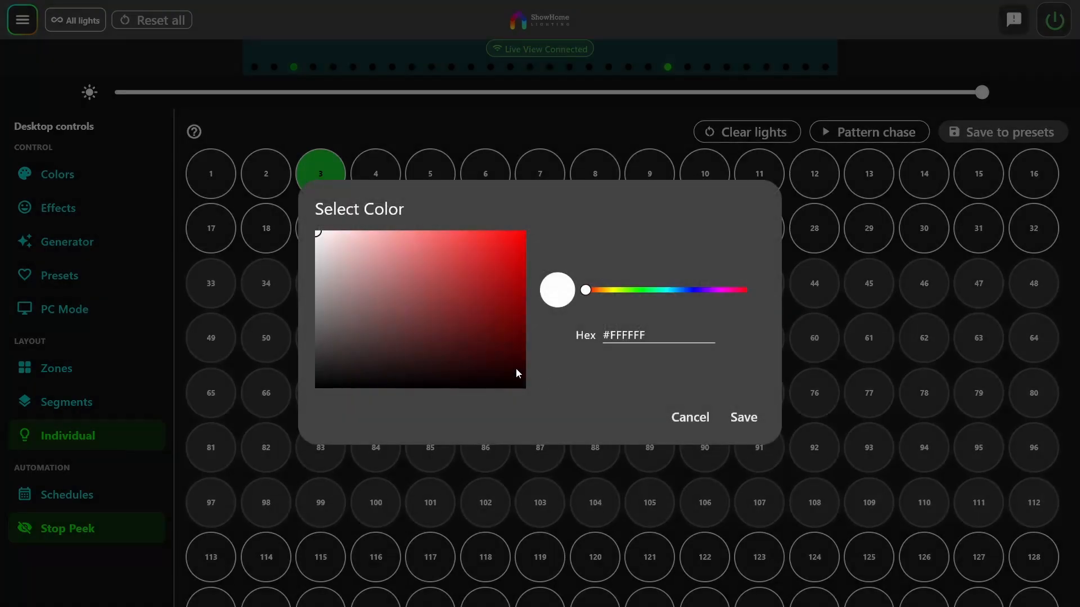
left_click(497, 251)
left_click(652, 290)
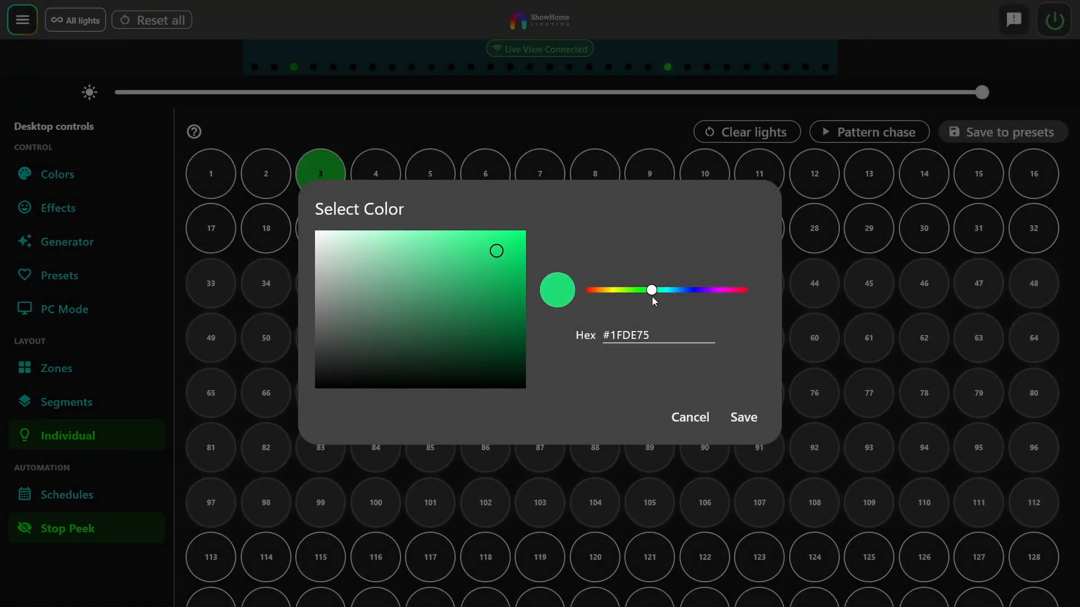
left_click(745, 420)
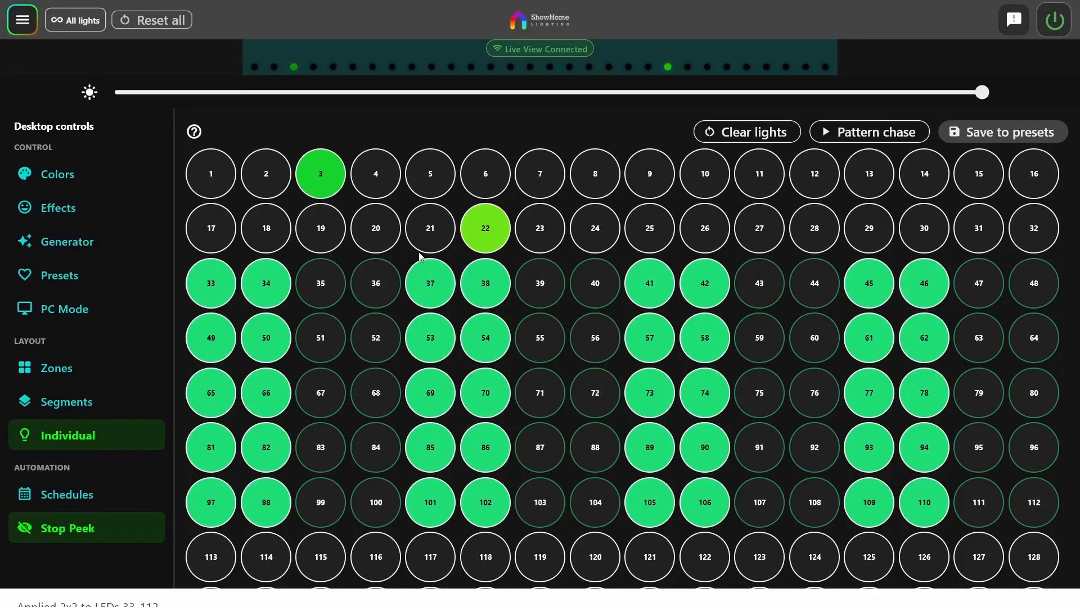
Group LEDs 115-154 into one segment and set its color to #08EB3F
scroll(419, 257, "down", 1)
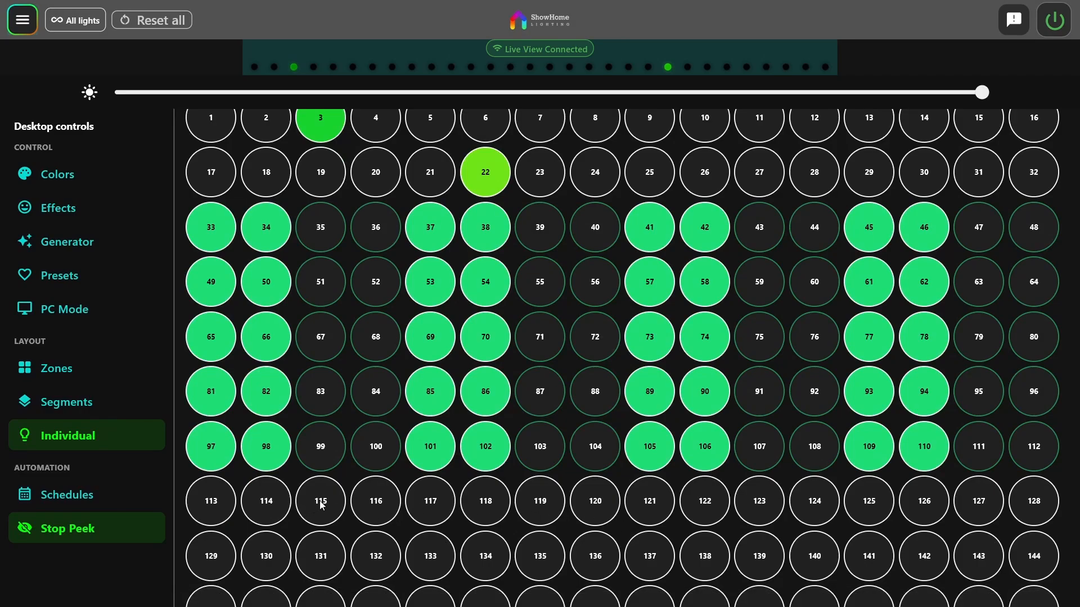
left_click_drag(321, 504, 695, 512)
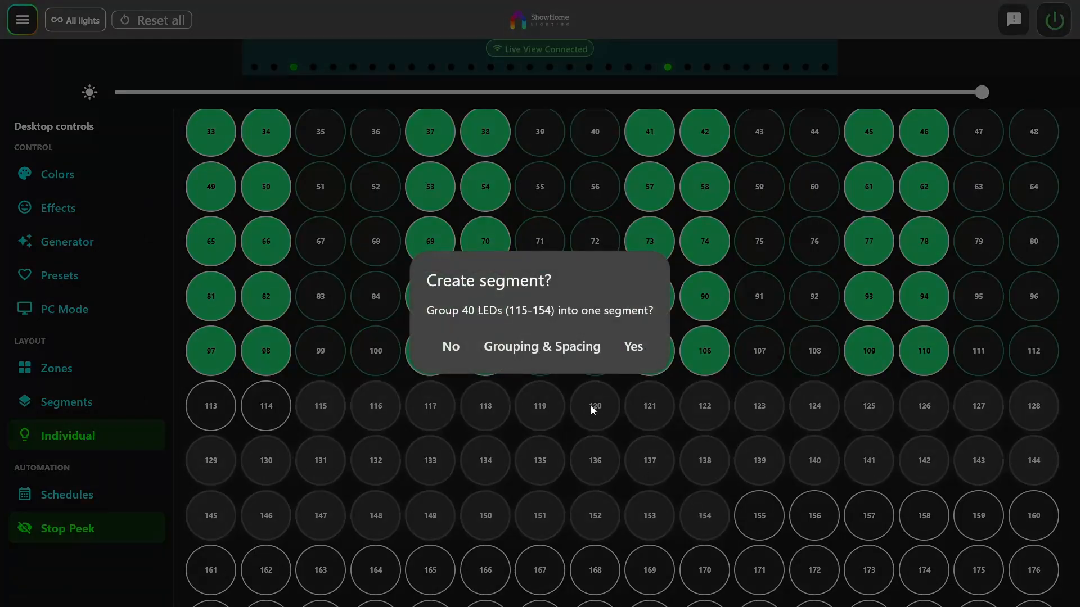
left_click(634, 347)
left_click(521, 248)
left_click(647, 290)
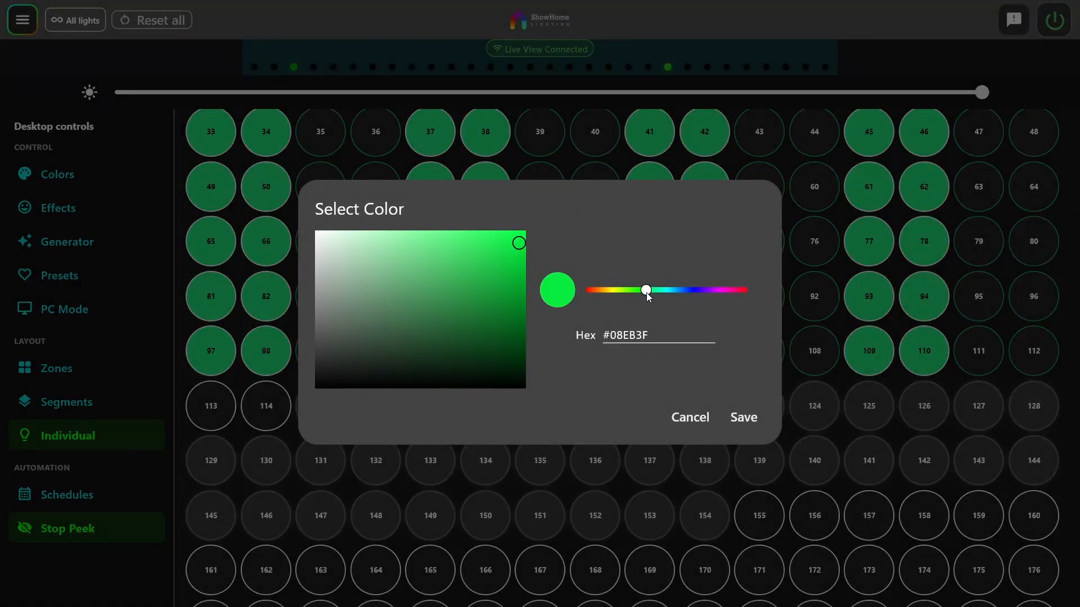
left_click(733, 426)
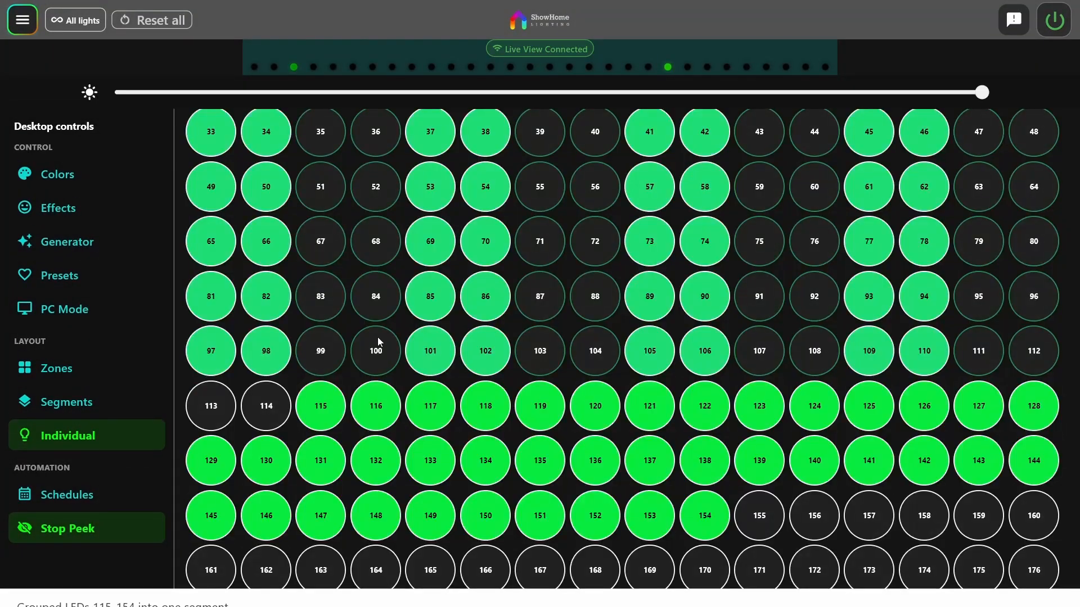
Review the colored LED grid and clear all individual light colors and segments
scroll(606, 373, "down", 17)
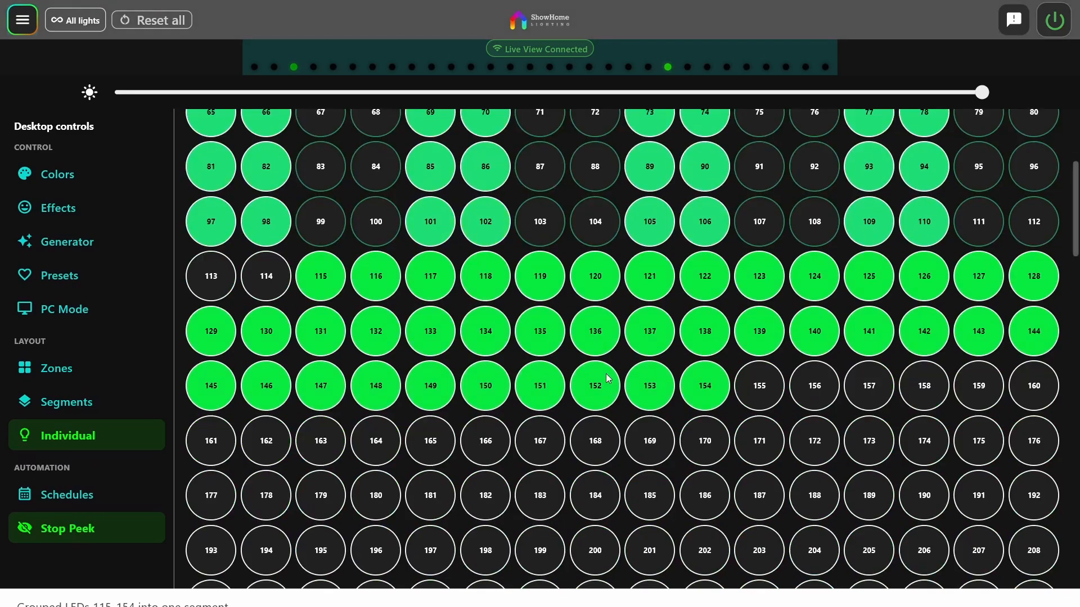
scroll(606, 373, "up", 10)
scroll(427, 296, "down", 15)
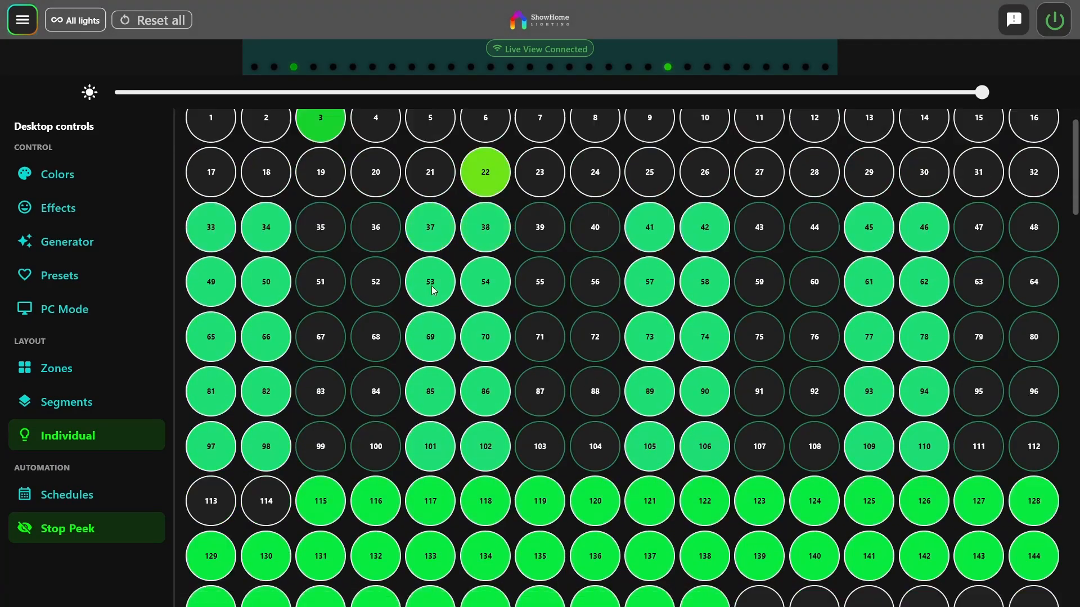
scroll(428, 297, "up", 15)
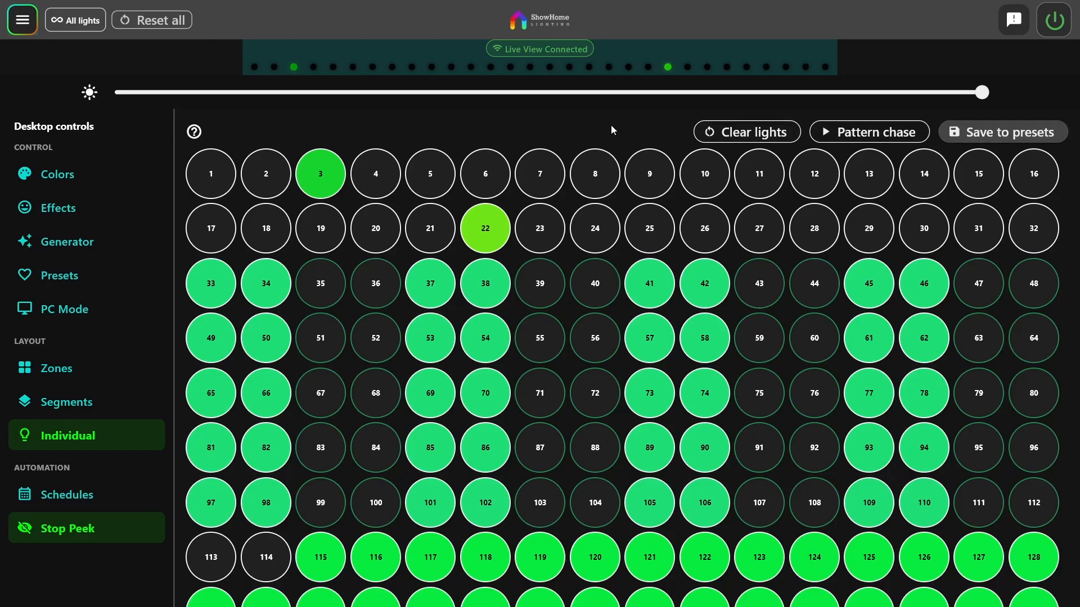
left_click(748, 132)
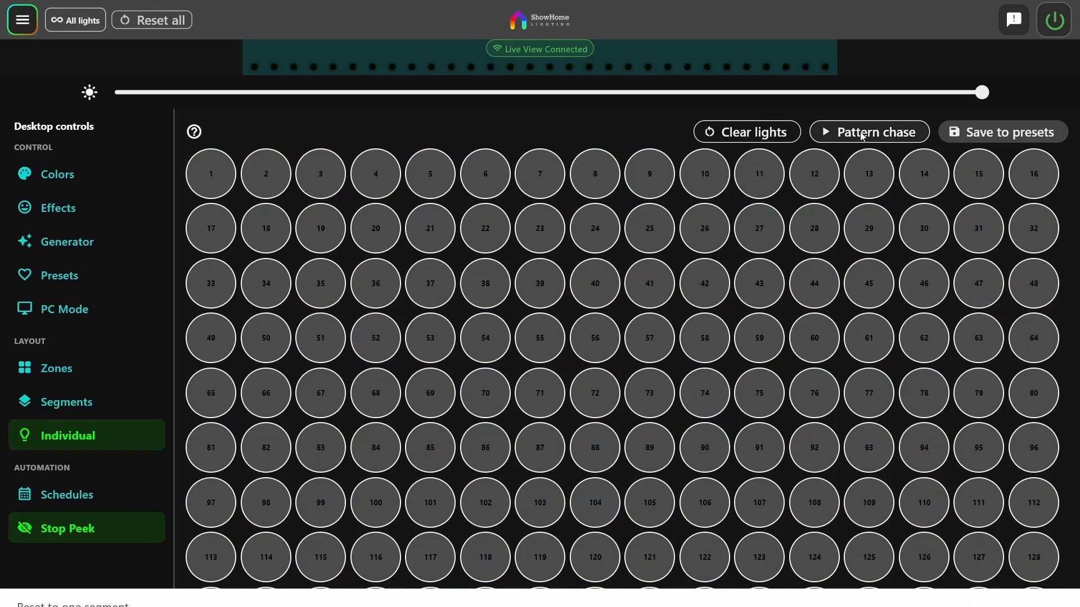
Build a pattern chase of 5 blue, 1 white, 10 red and 10 white LEDs, and add a lime green block of 5
left_click(862, 136)
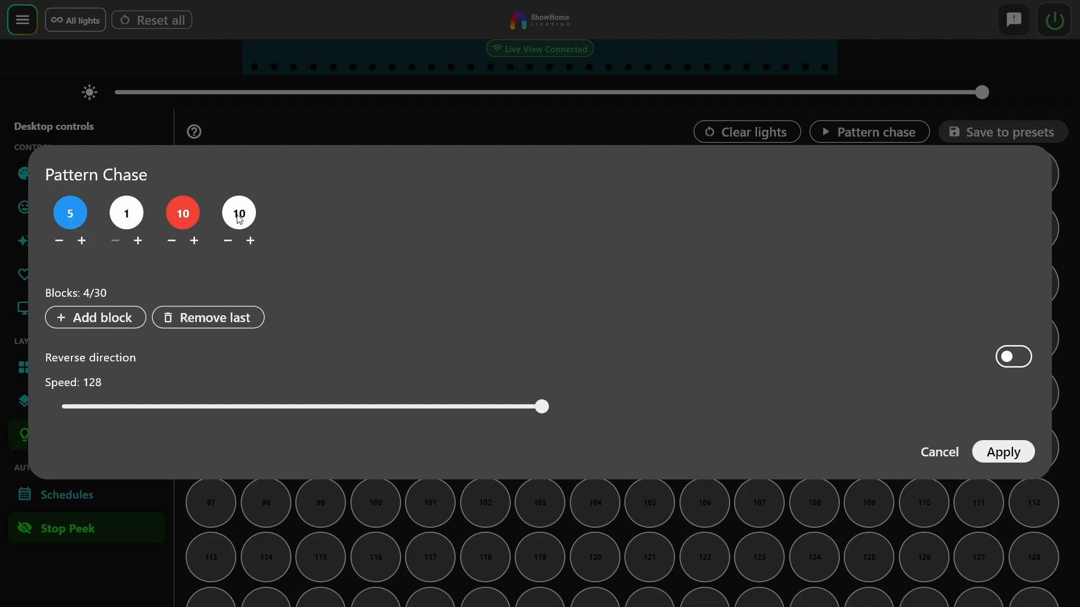
left_click(108, 317)
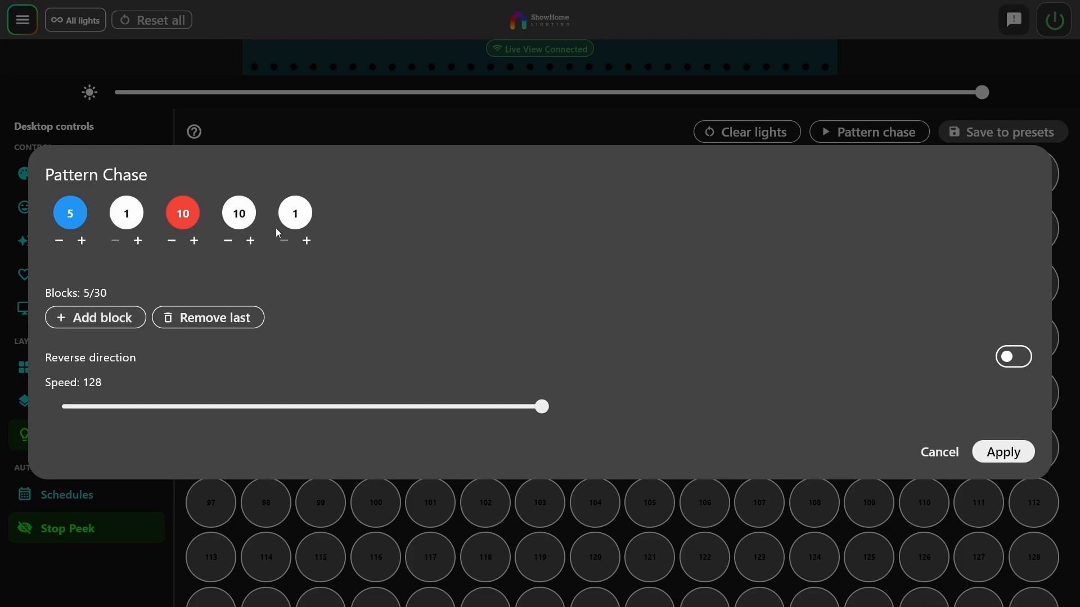
left_click(300, 218)
left_click(628, 290)
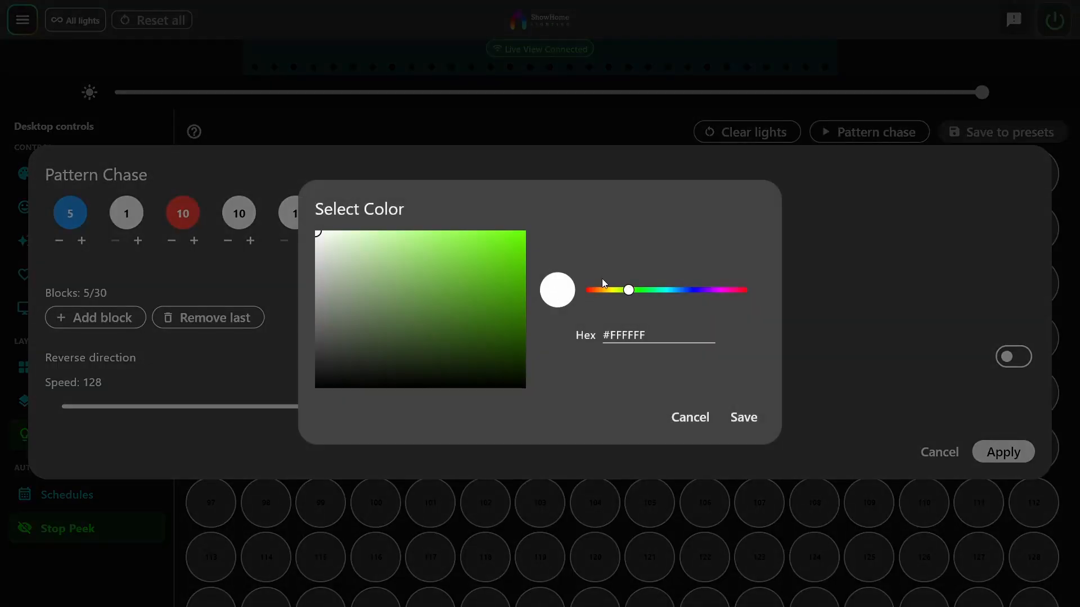
left_click(511, 234)
left_click(756, 421)
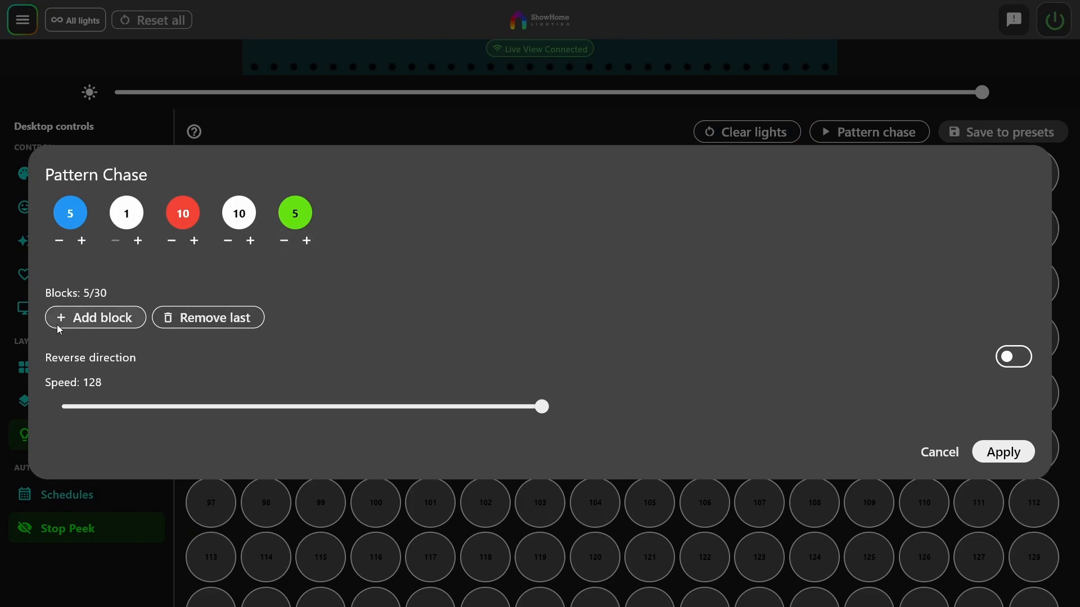
Add seven extra one-LED white blocks to the chase pattern and remove them again
left_click(80, 322)
left_click(82, 322)
left_click(82, 323)
left_click(82, 323)
left_click(82, 322)
left_click(82, 322)
left_click(82, 322)
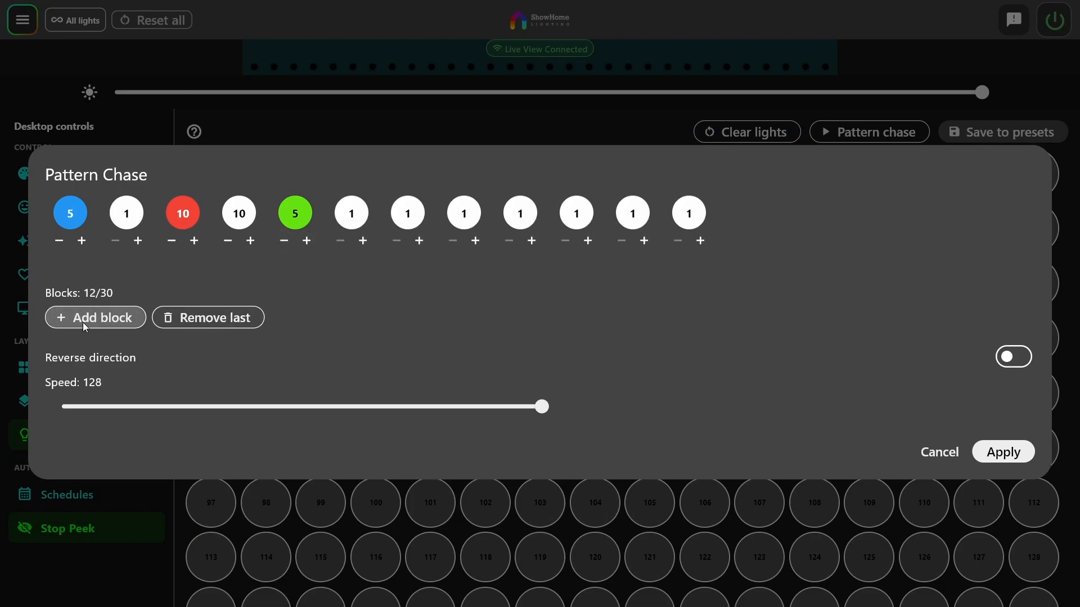
left_click(193, 323)
left_click(193, 323)
left_click(192, 323)
left_click(193, 322)
left_click(193, 322)
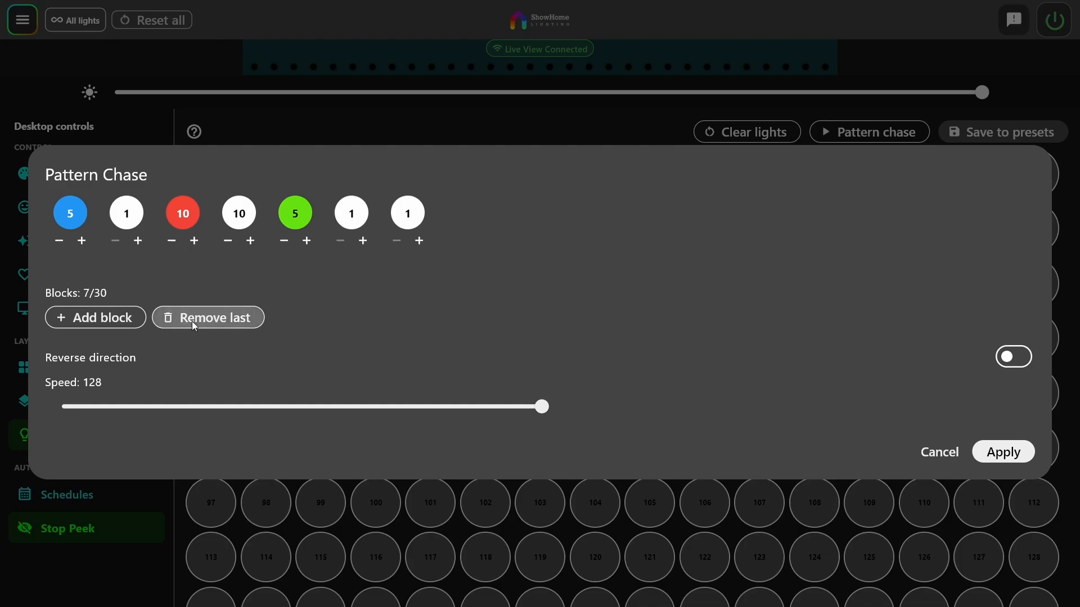
left_click(193, 322)
left_click(192, 322)
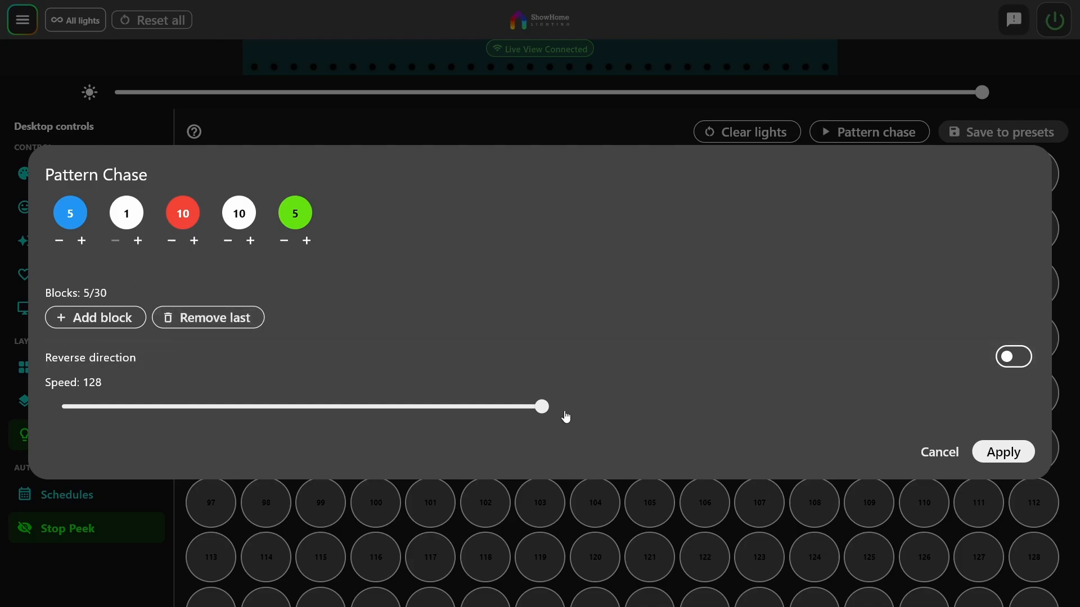
Set the pattern chase speed to 171 and apply the chase to the lights
left_click_drag(559, 410, 701, 406)
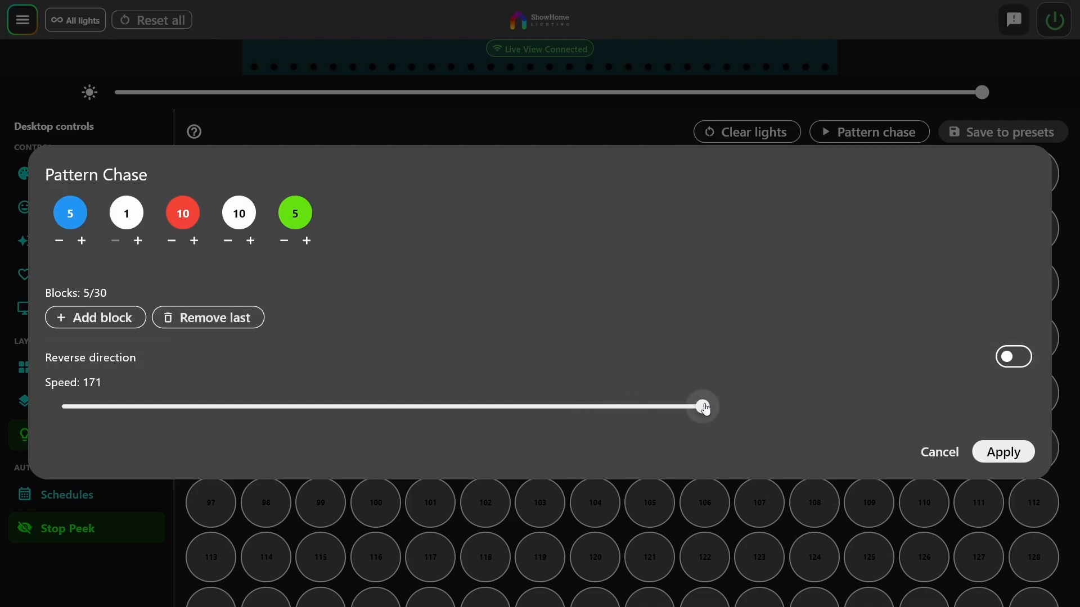
left_click(1004, 452)
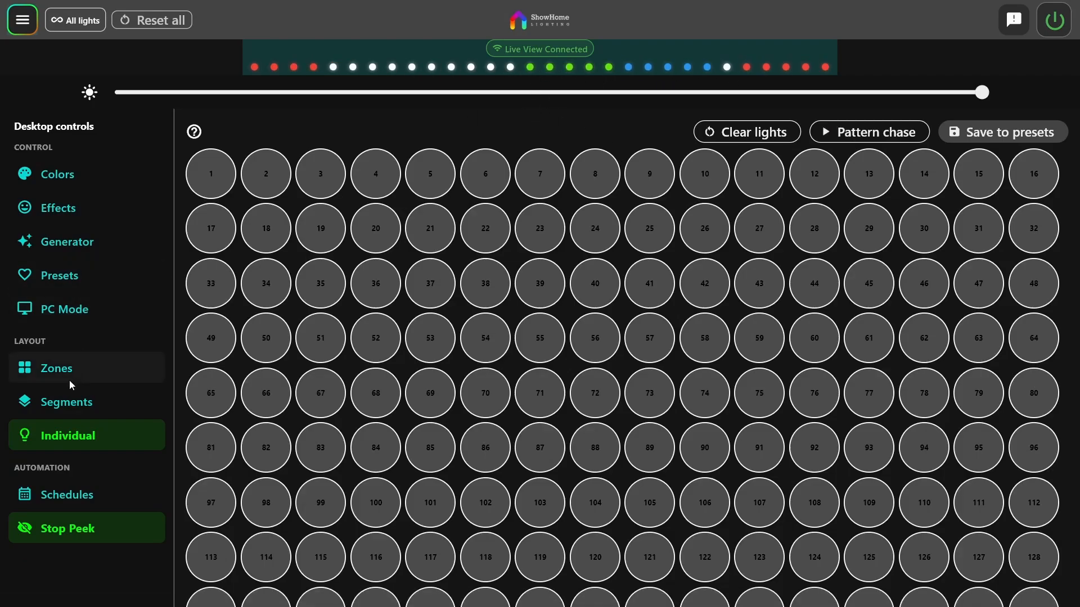
Apply the USA preset from the location presets and browse the global preset categories
left_click(80, 279)
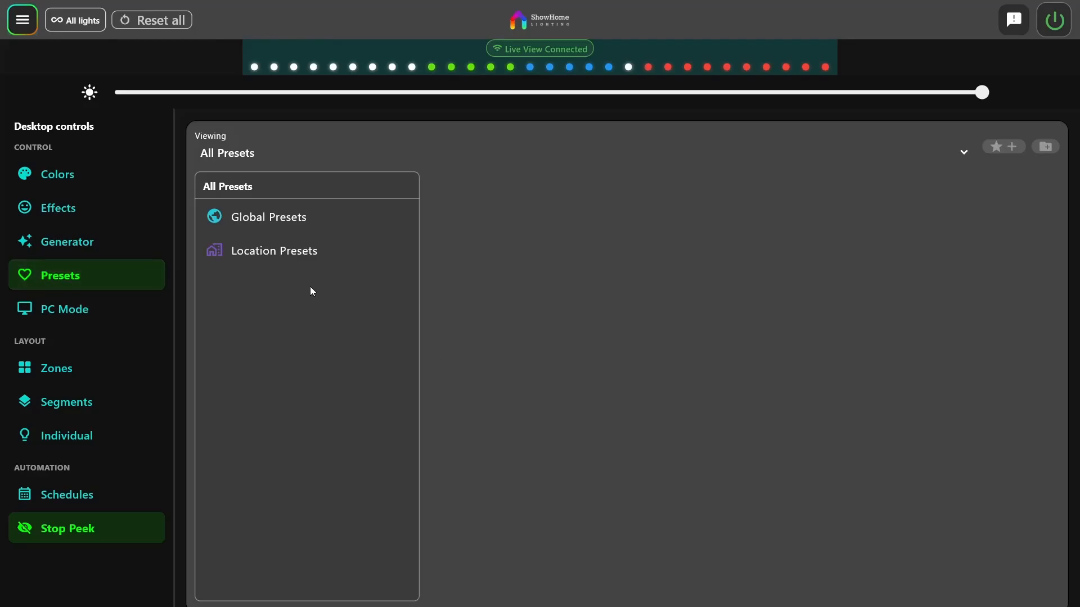
left_click(310, 254)
left_click(488, 554)
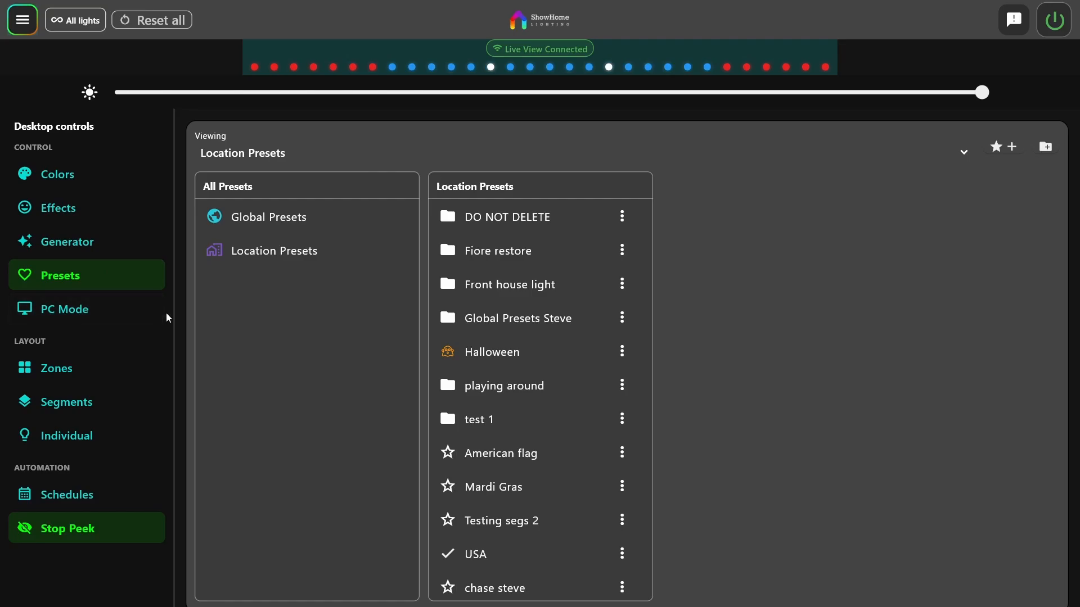
left_click(236, 220)
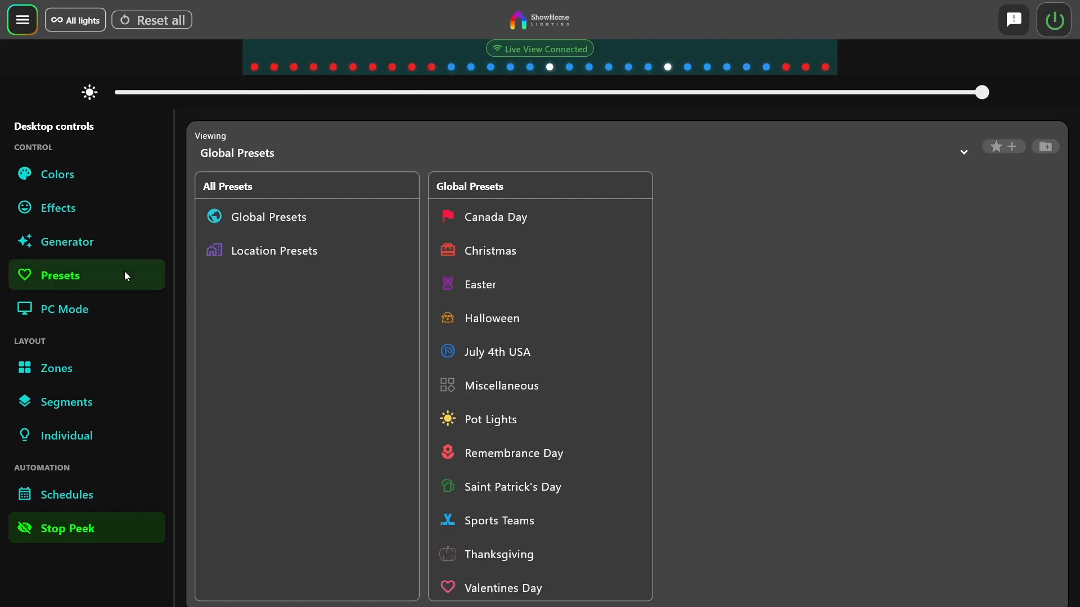
Turn off the reverse direction of the loaded USA pattern chase and apply the change
left_click(51, 403)
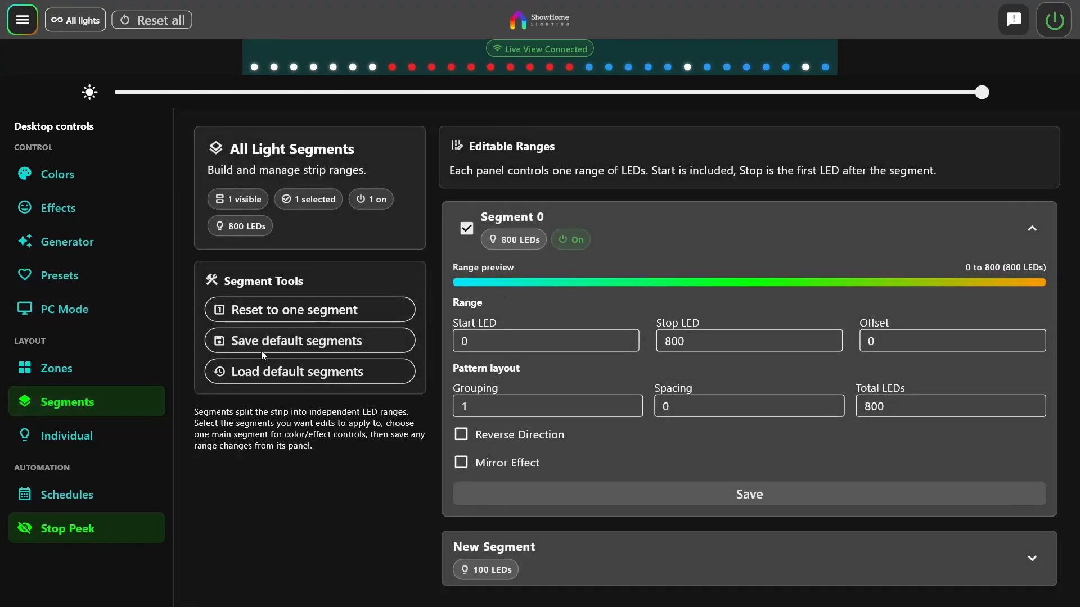
left_click(69, 434)
left_click(873, 130)
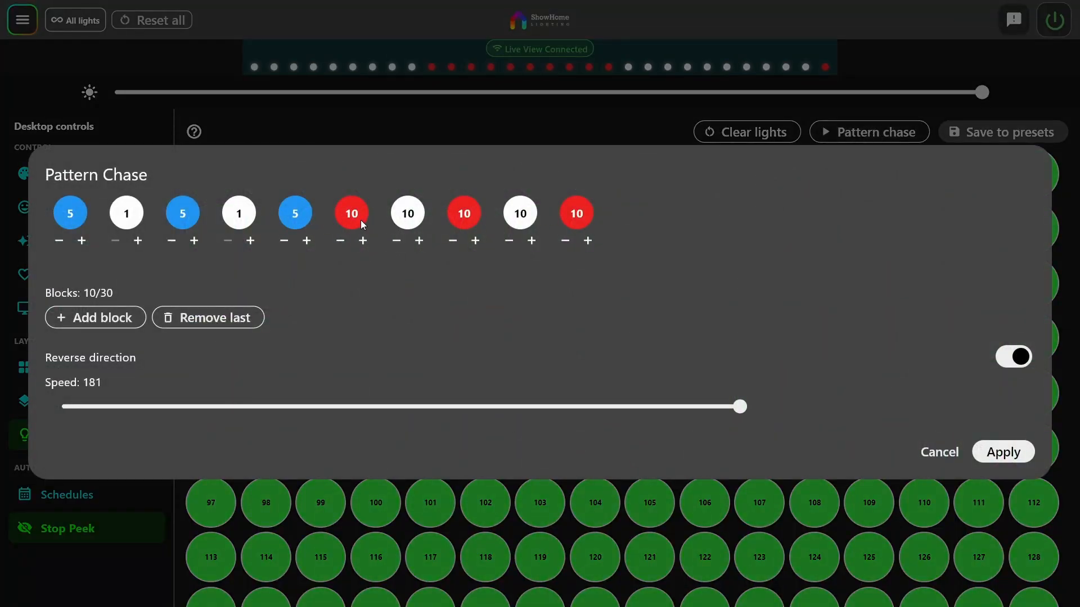
left_click(1015, 356)
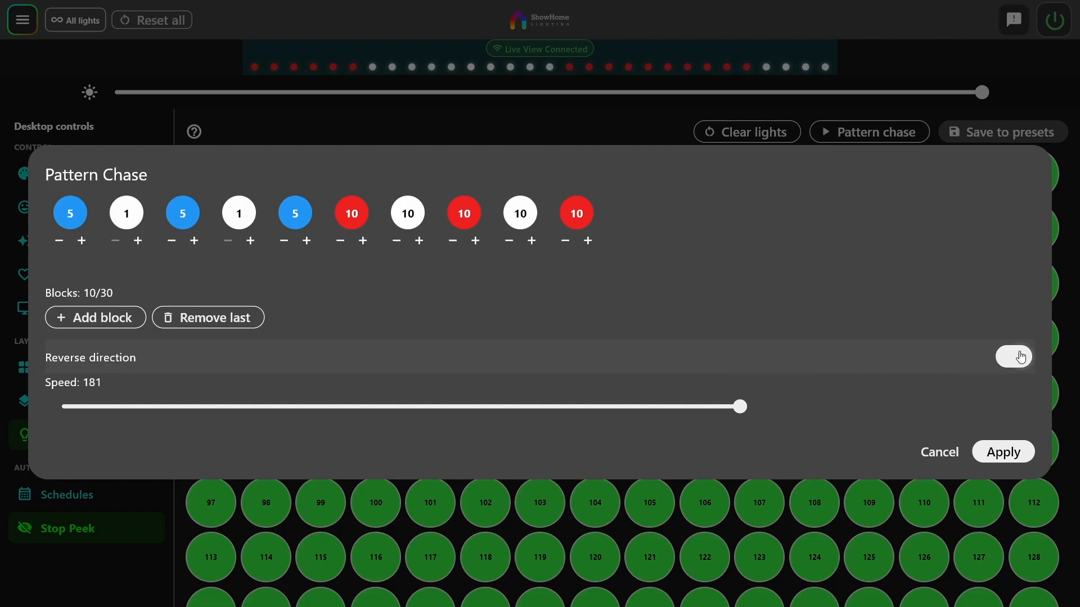
left_click(1006, 453)
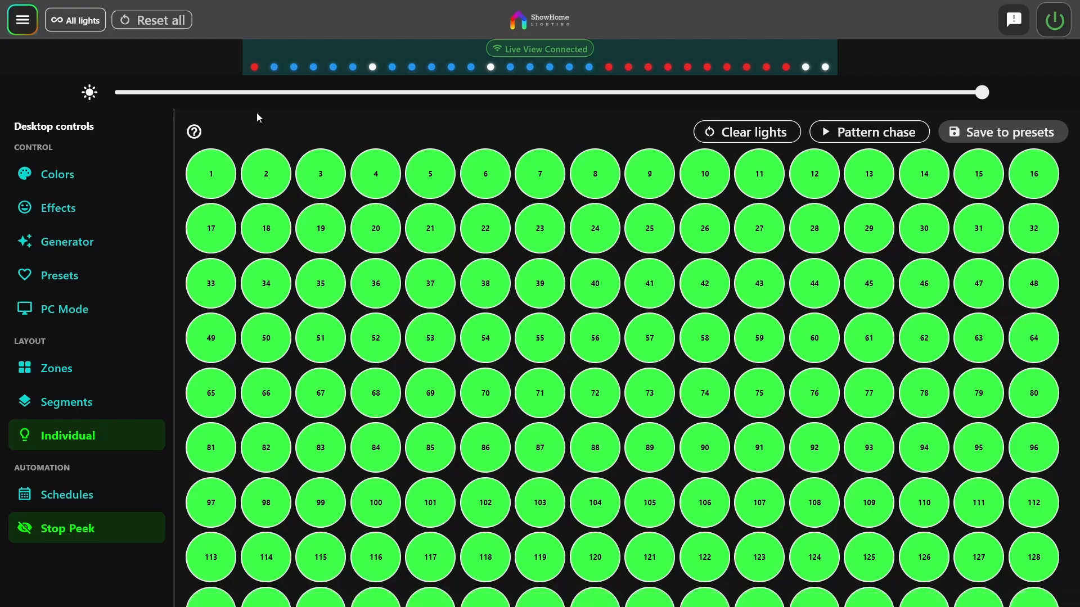
Read the individual LED control help and view the dialog for saving to presets without saving anything
left_click(194, 132)
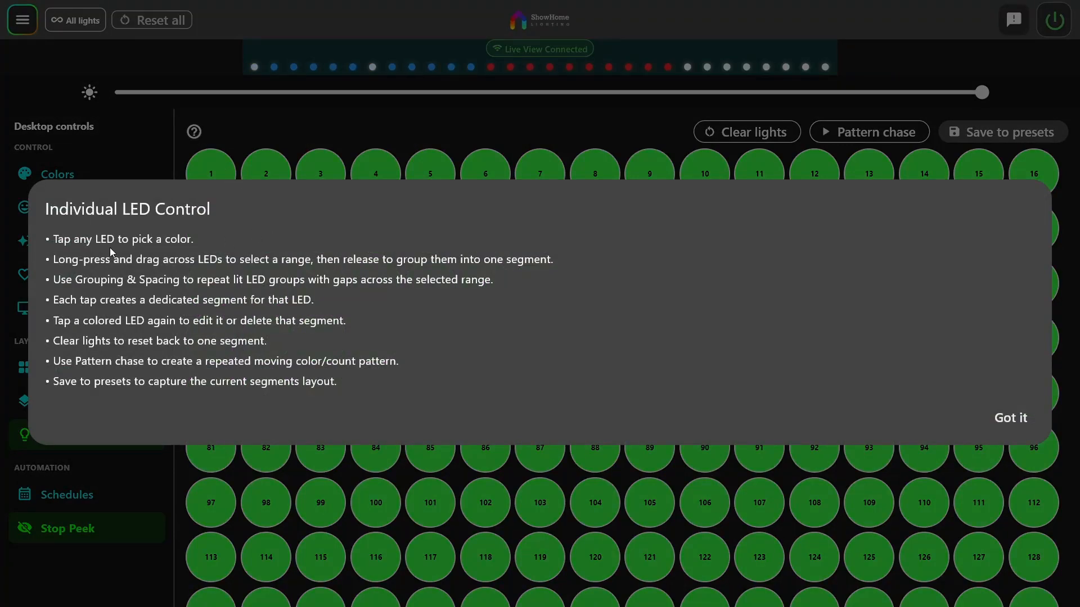
left_click(1010, 418)
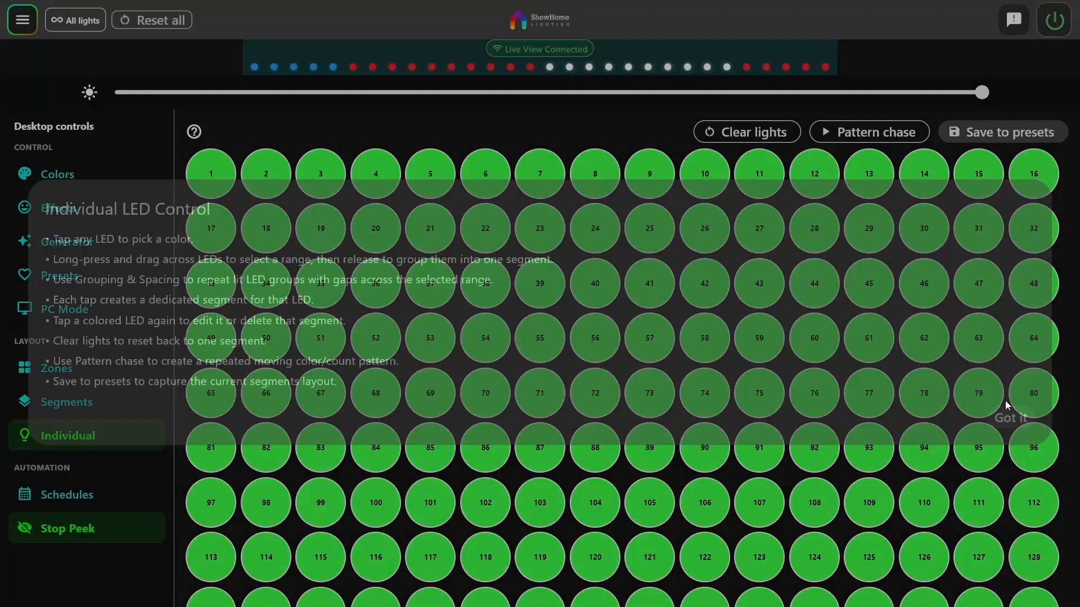
left_click(948, 133)
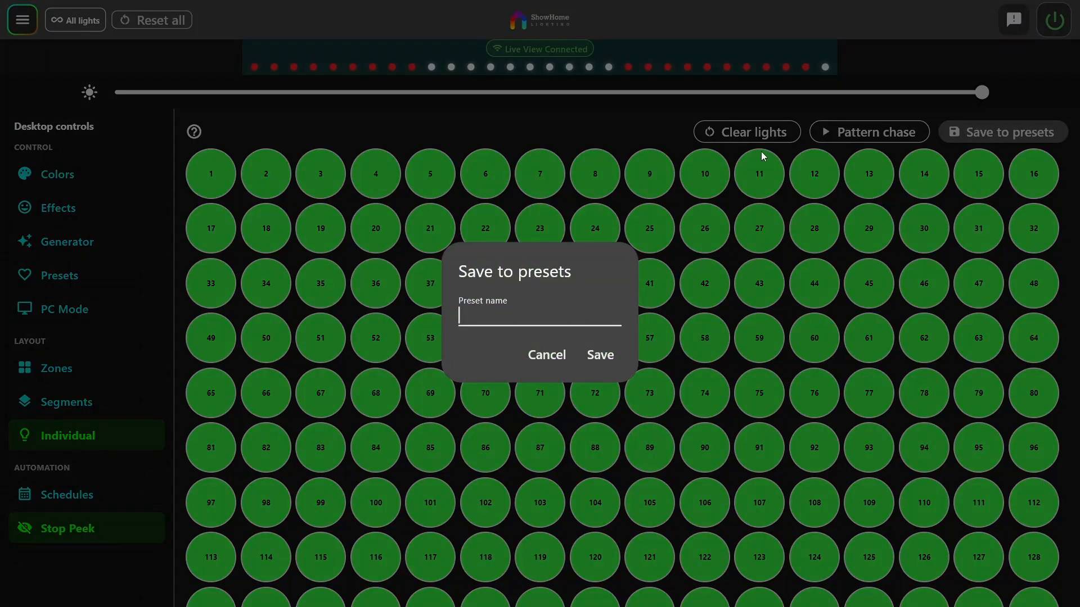
left_click(547, 354)
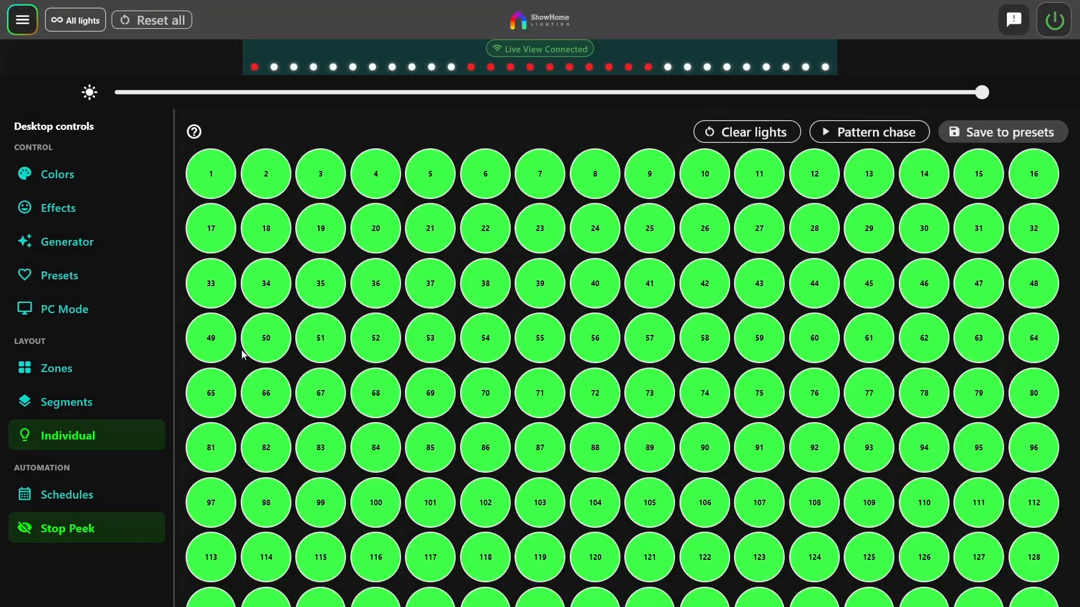
Look through the location presets, the individual light grid and the segment range settings
left_click(67, 281)
left_click(278, 251)
scroll(501, 449, "down", 2)
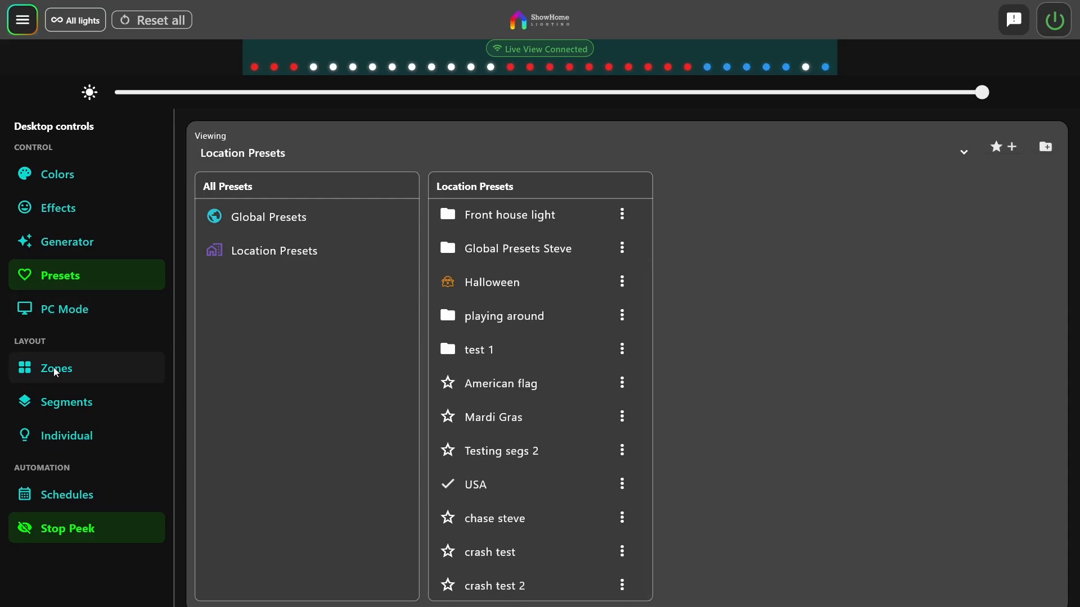
left_click(59, 427)
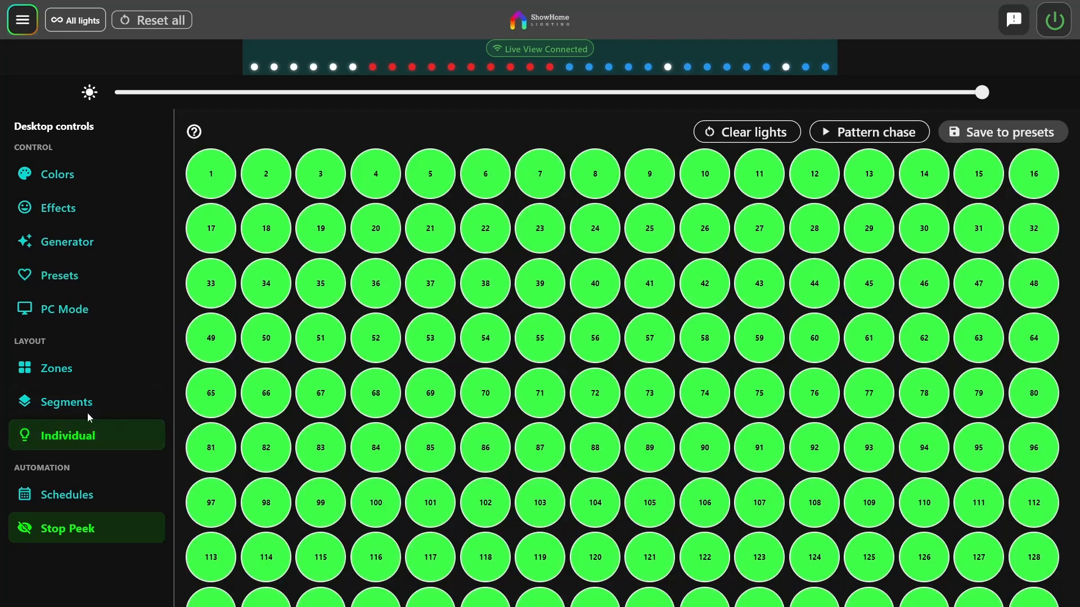
left_click(59, 405)
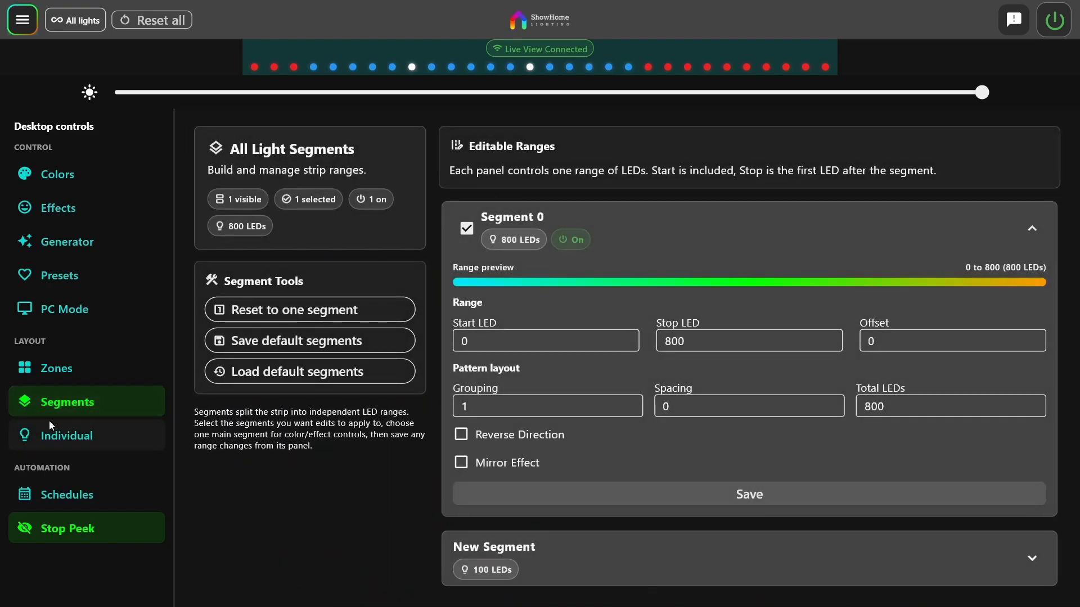
Review the app preferences for hex input and Advanced Segments in the settings, and return to the segments page
left_click(28, 19)
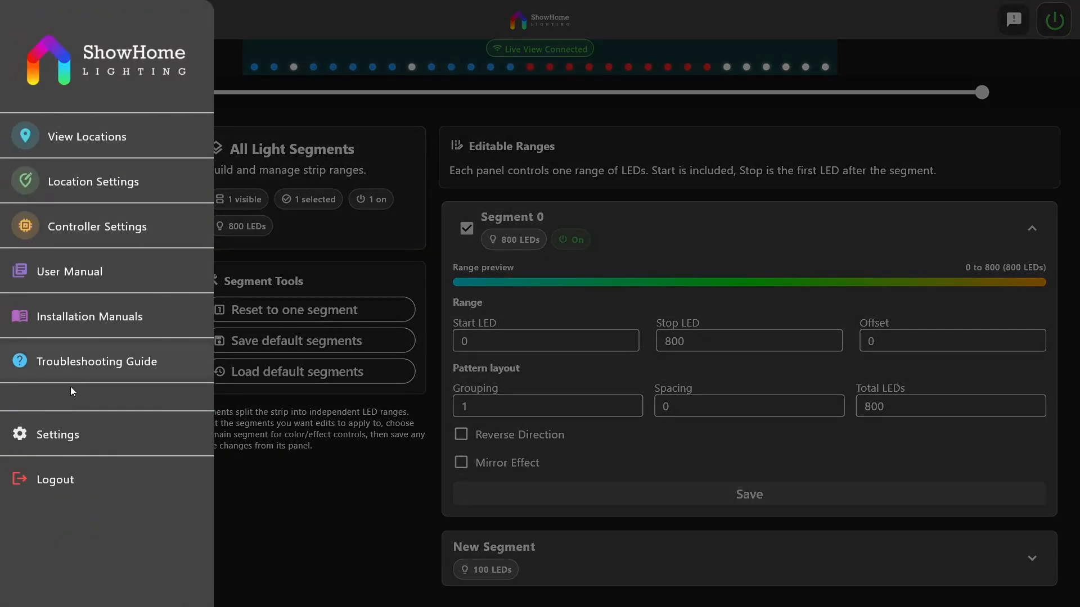
left_click(58, 435)
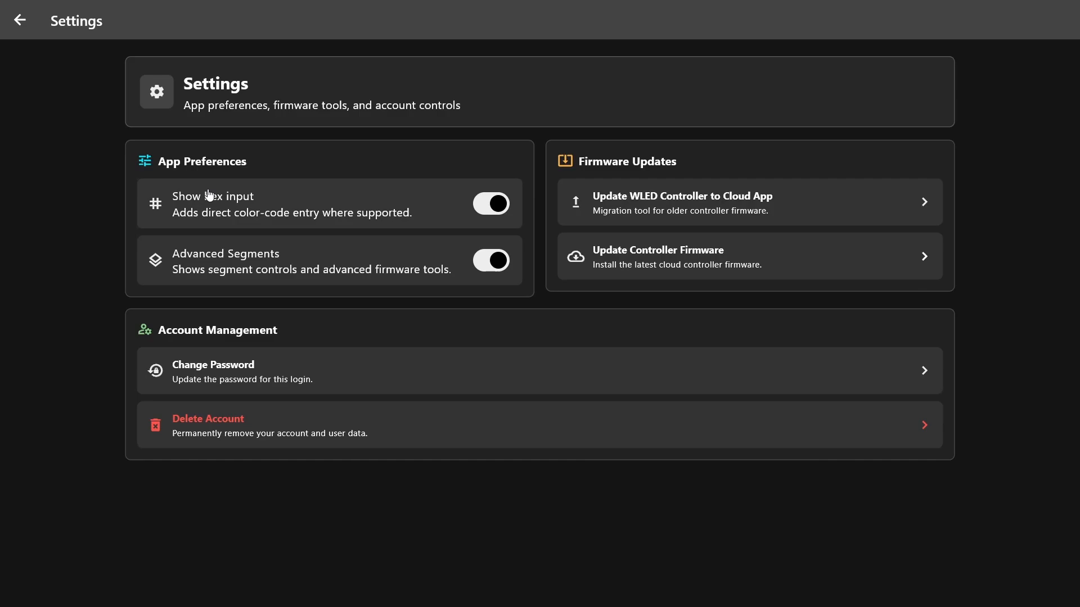
left_click(477, 258)
left_click(20, 20)
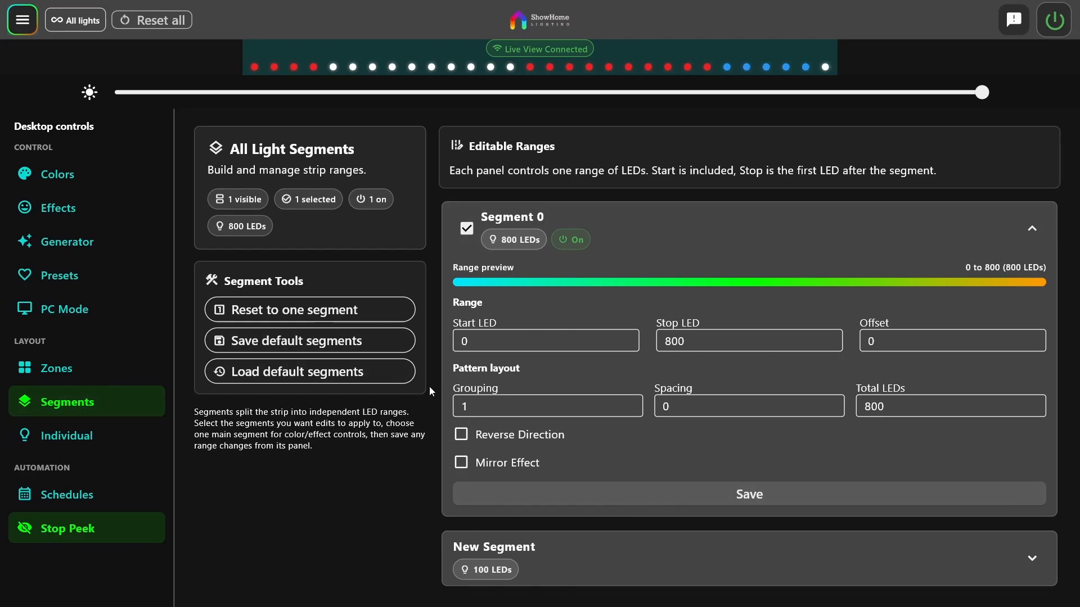
View the Front and Garage zones and look over the combined PC Mode layout and its color controls
left_click(55, 367)
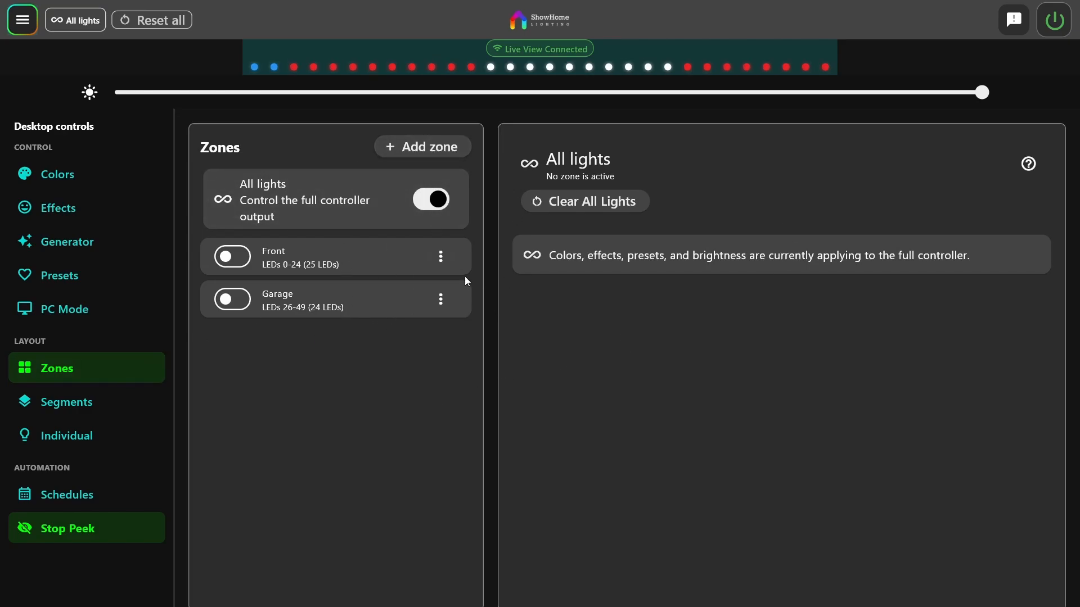
left_click(72, 319)
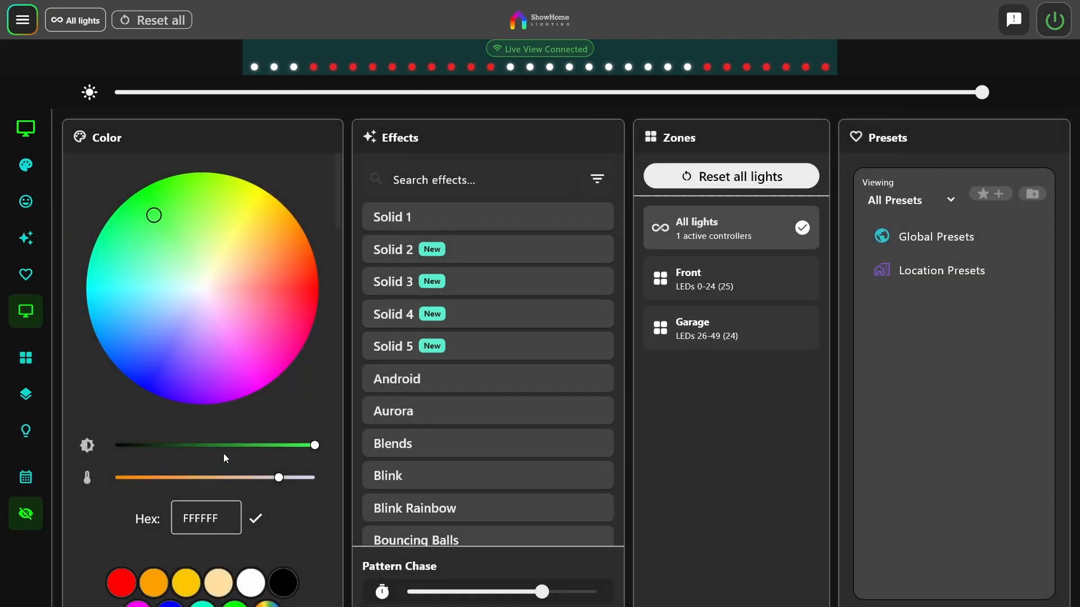
scroll(259, 409, "down", 3)
scroll(260, 409, "up", 3)
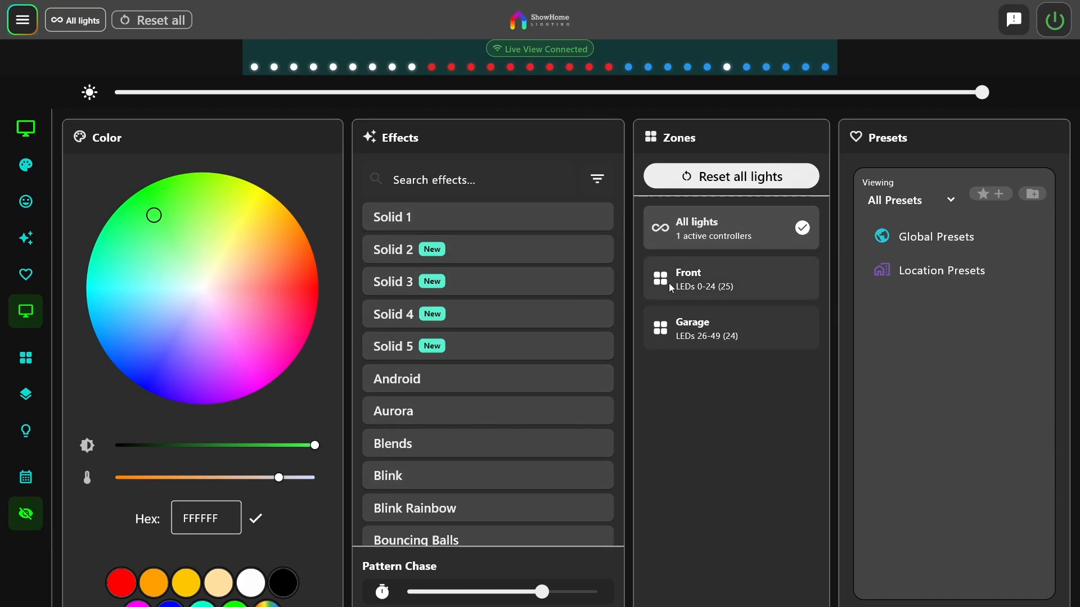
Apply the first Easter preset from the global Easter presets in PC Mode
left_click(927, 242)
left_click(925, 311)
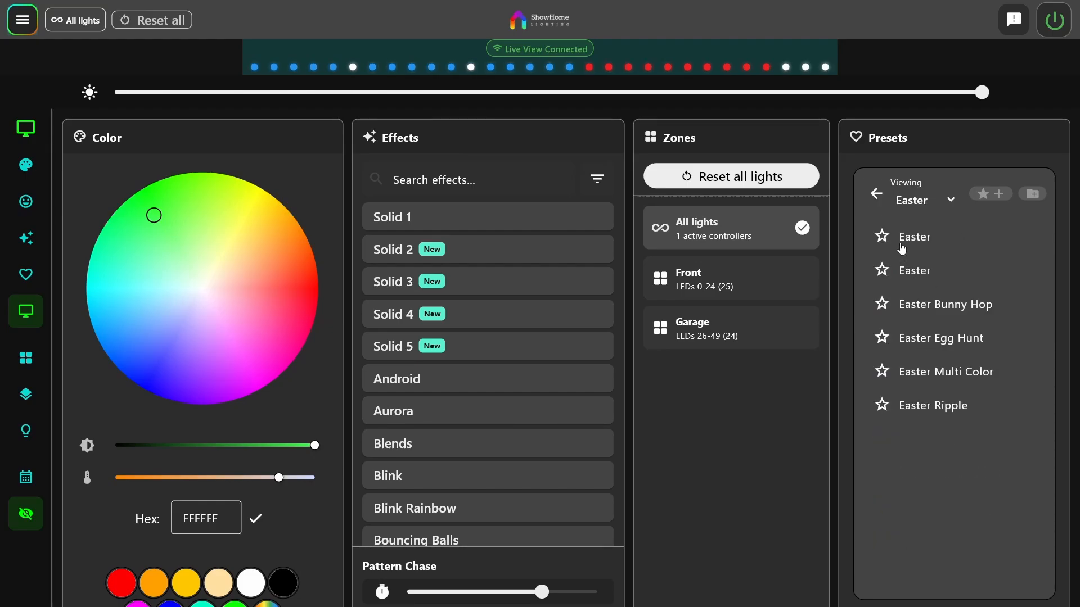
left_click(902, 248)
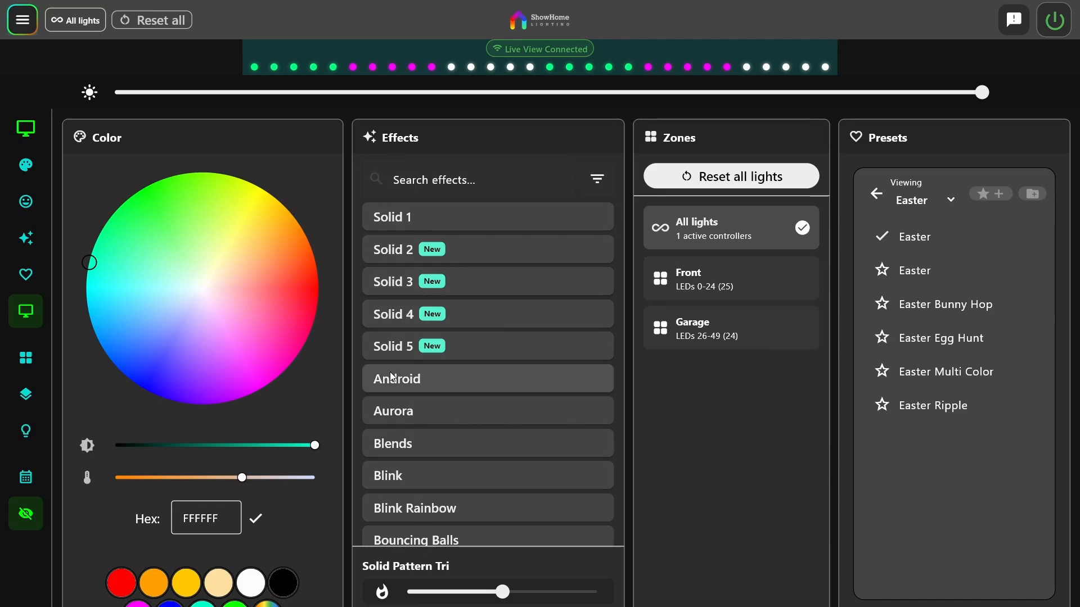
Apply the Solid 5 effect with turquoise as color 4 and red as color 5, and lower its intensity to two LEDs per color
left_click(395, 347)
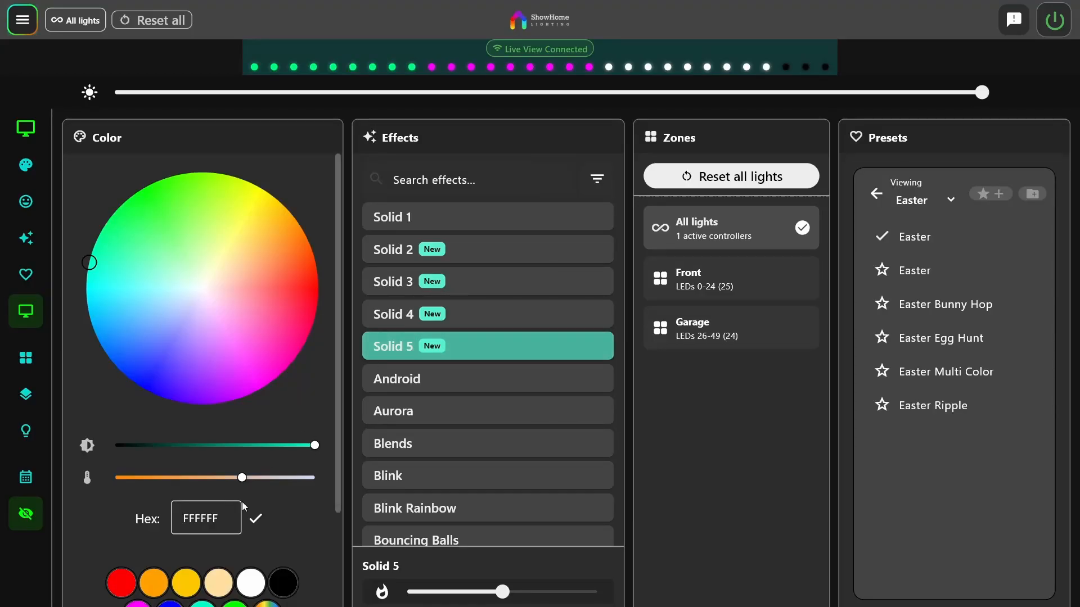
scroll(242, 501, "down", 2)
left_click(249, 551)
left_click(202, 504)
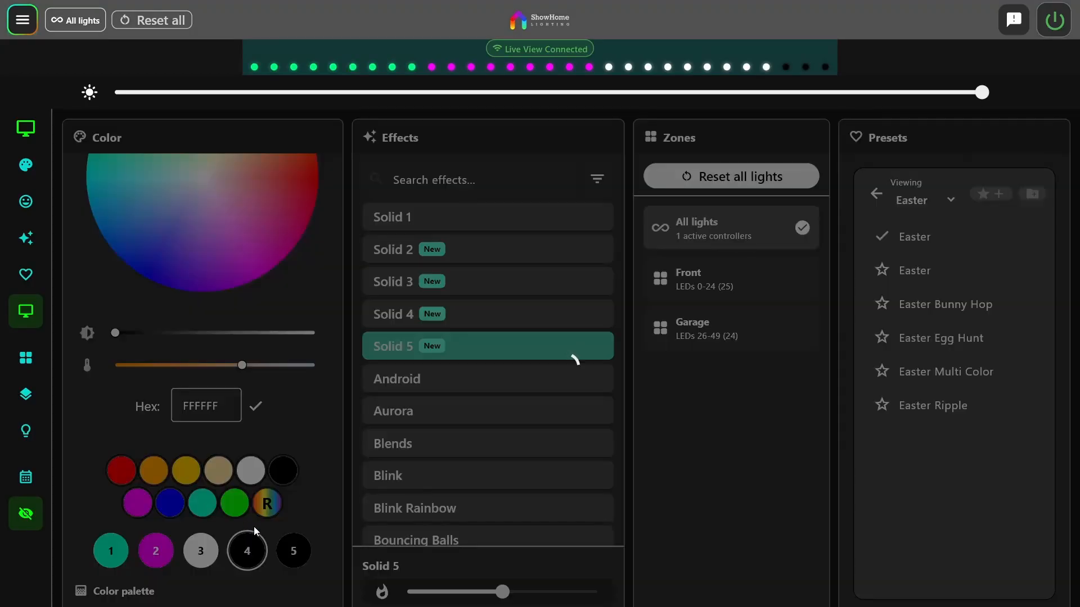
left_click(292, 551)
left_click(123, 468)
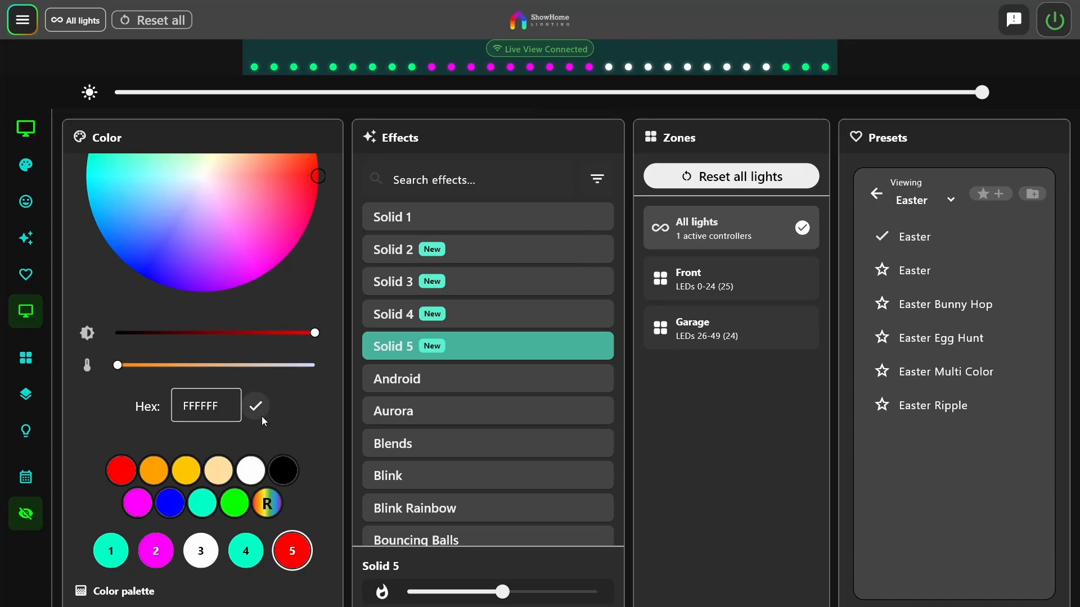
left_click_drag(503, 592, 426, 594)
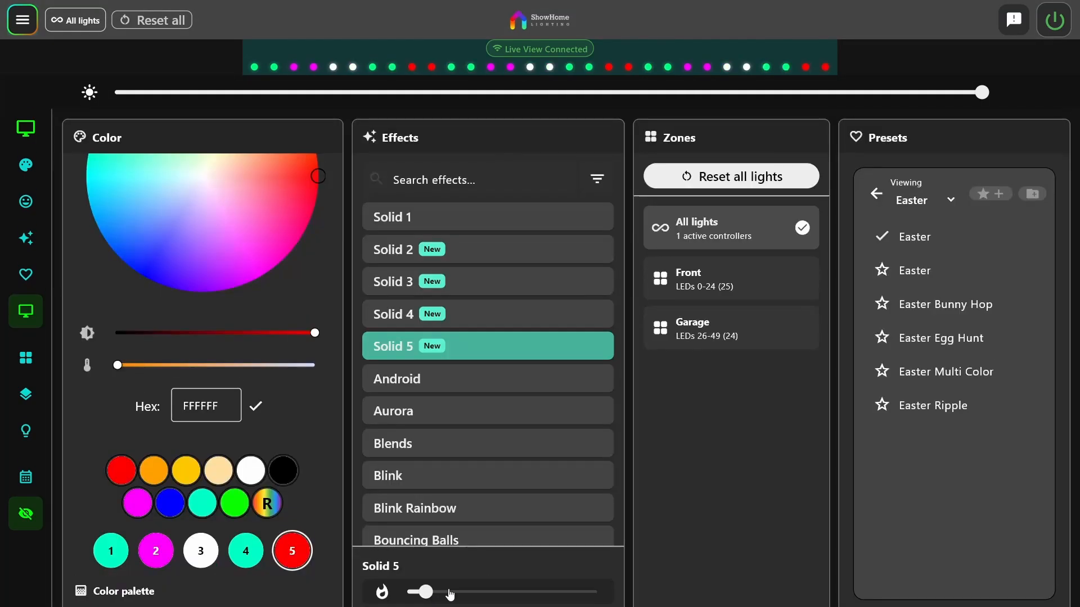
Filter the effects list to New, try the Chase 5 effect, and apply Chase 4 to all lights
scroll(458, 409, "down", 15)
scroll(458, 408, "up", 1)
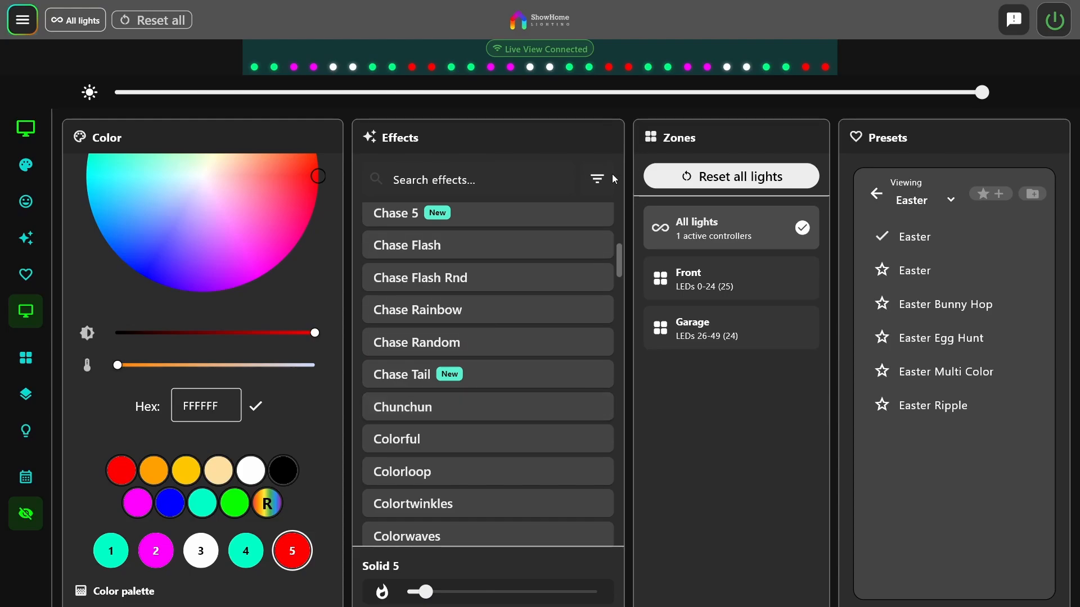
left_click(597, 178)
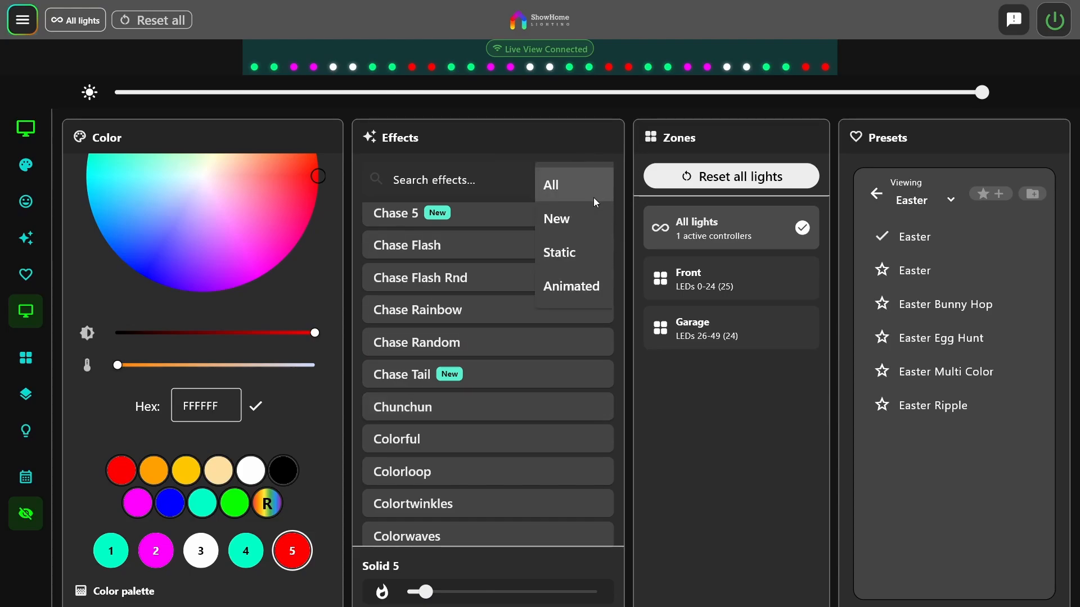
left_click(563, 224)
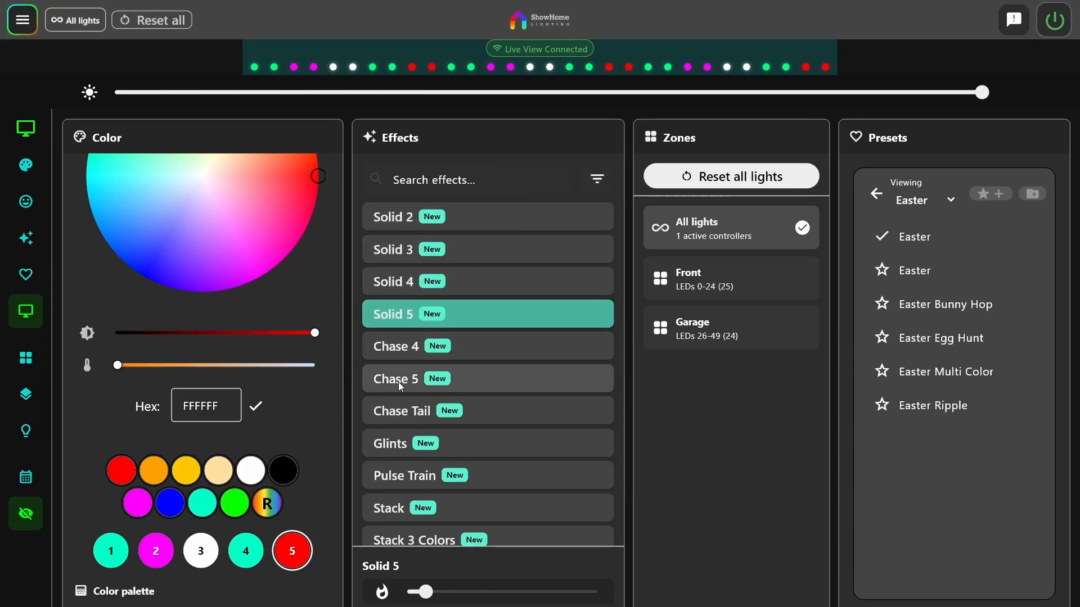
left_click(398, 382)
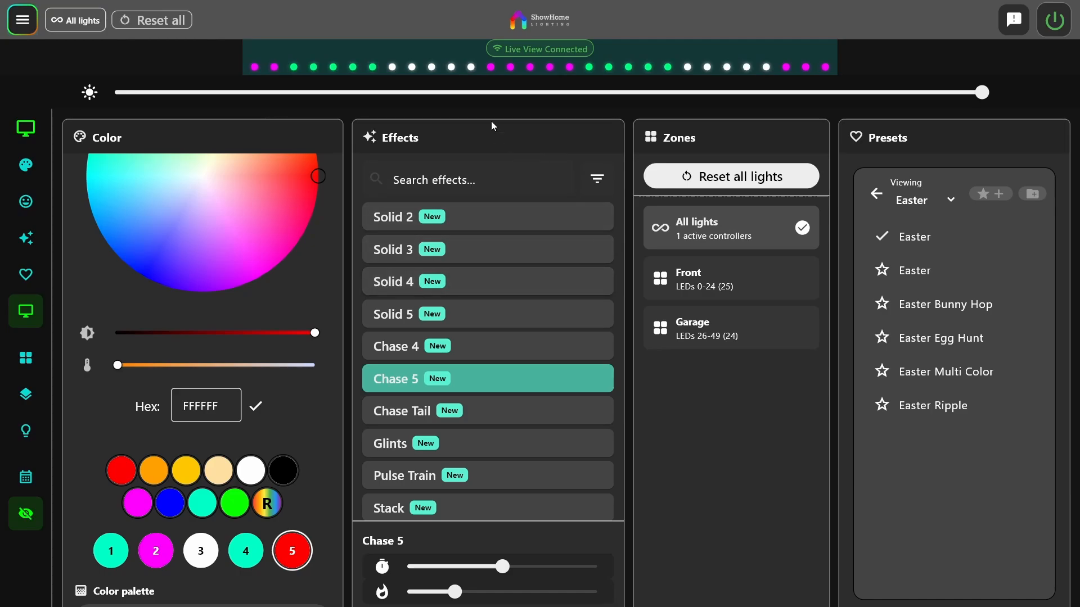
left_click(402, 349)
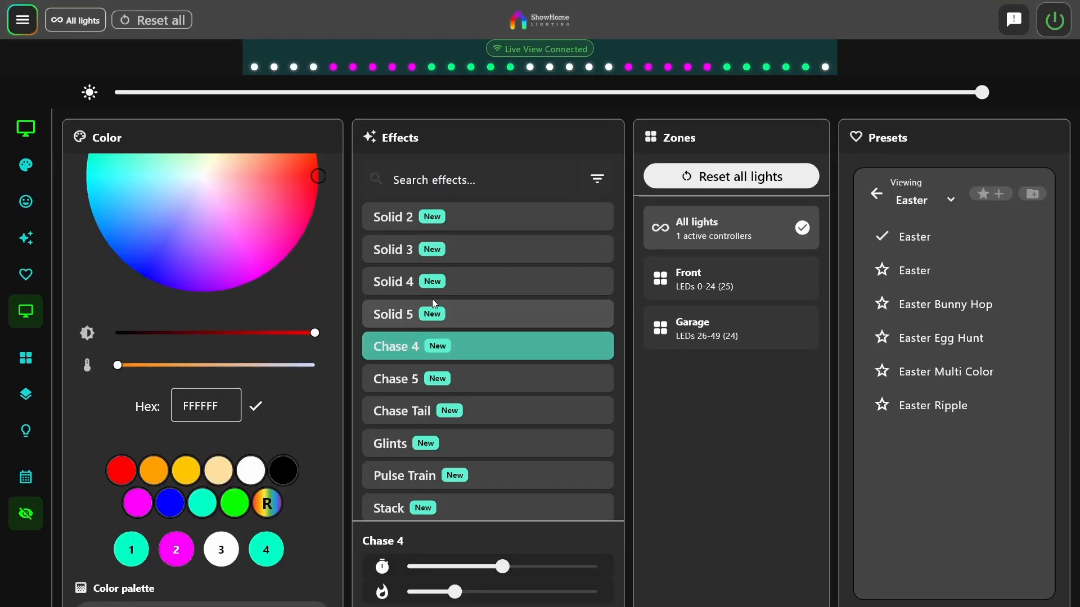
Filter the effects list by Static, switch the filter to Animated, and look through the animated effects
left_click(585, 184)
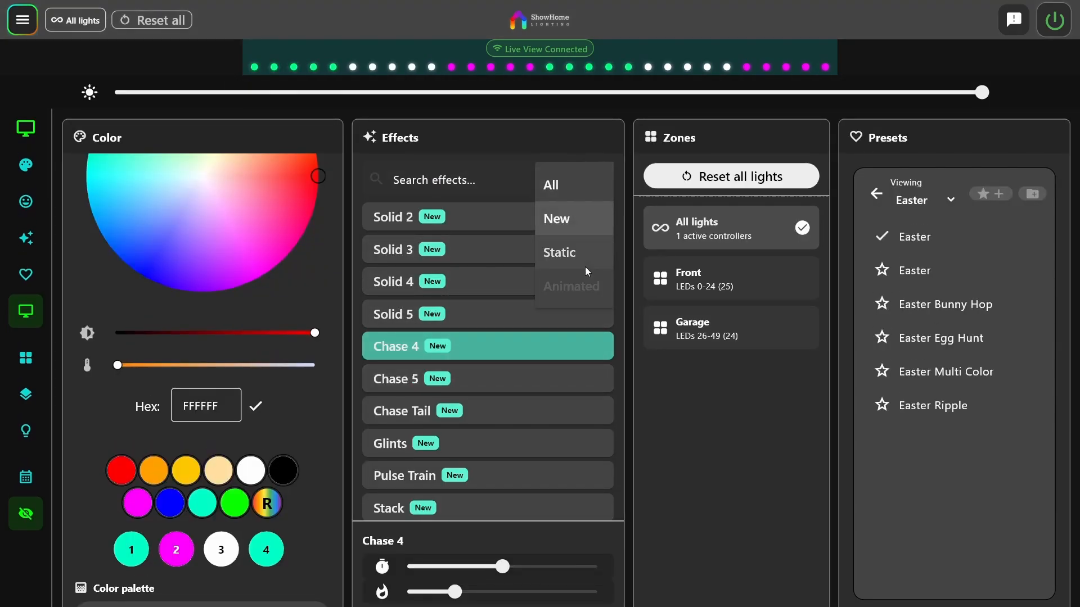
left_click(575, 259)
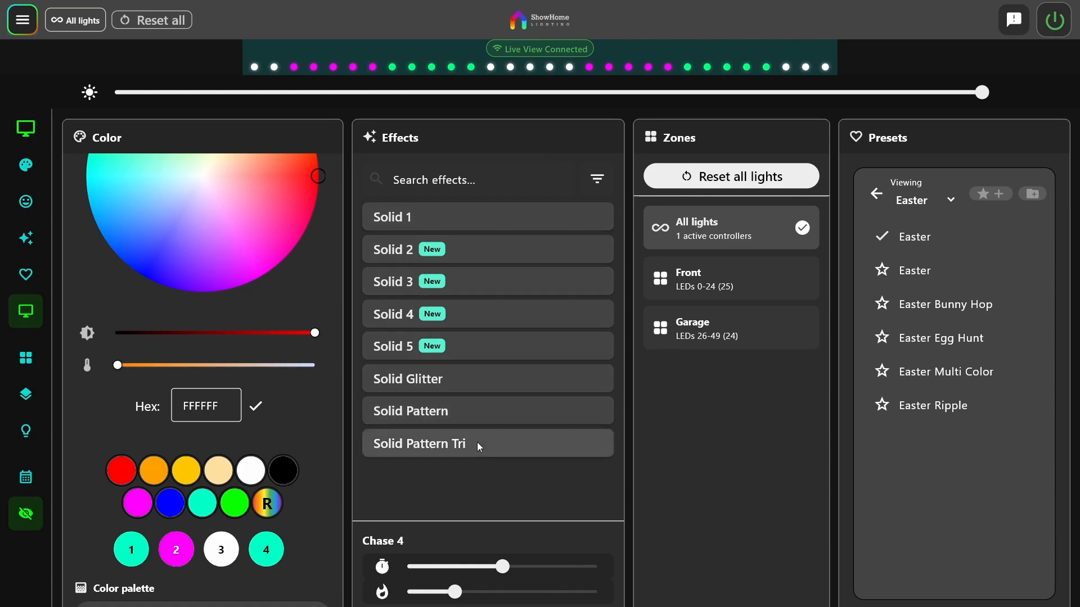
left_click(596, 179)
left_click(571, 289)
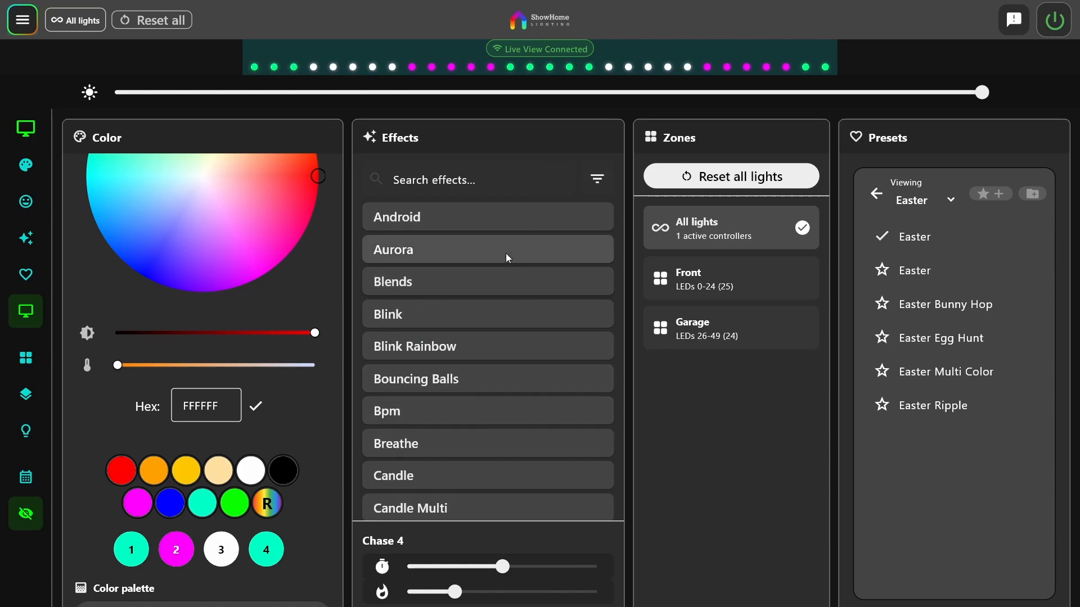
scroll(443, 372, "down", 10)
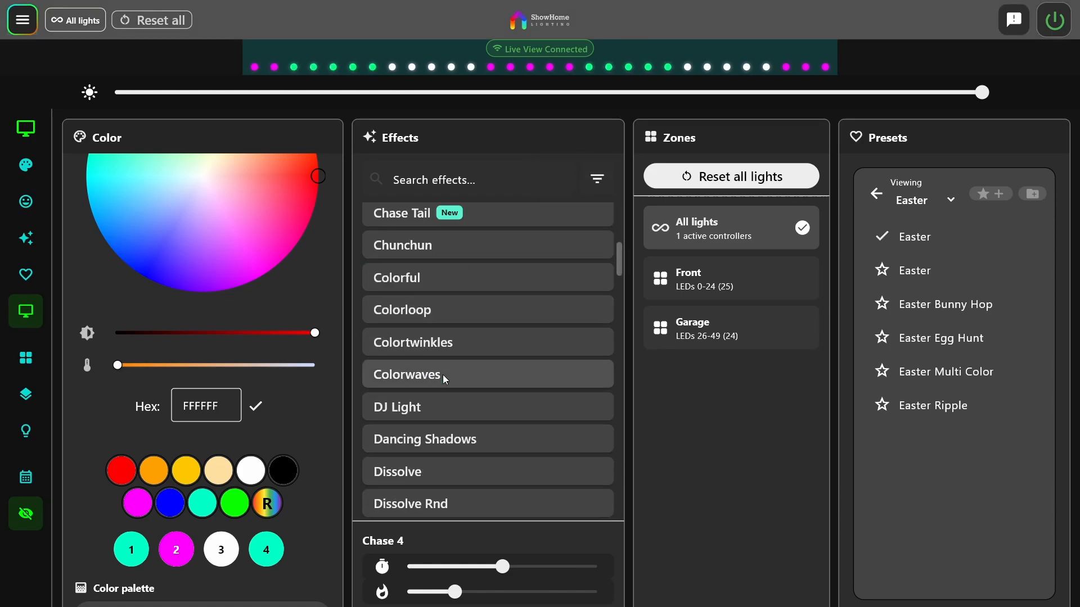
scroll(442, 375, "down", 20)
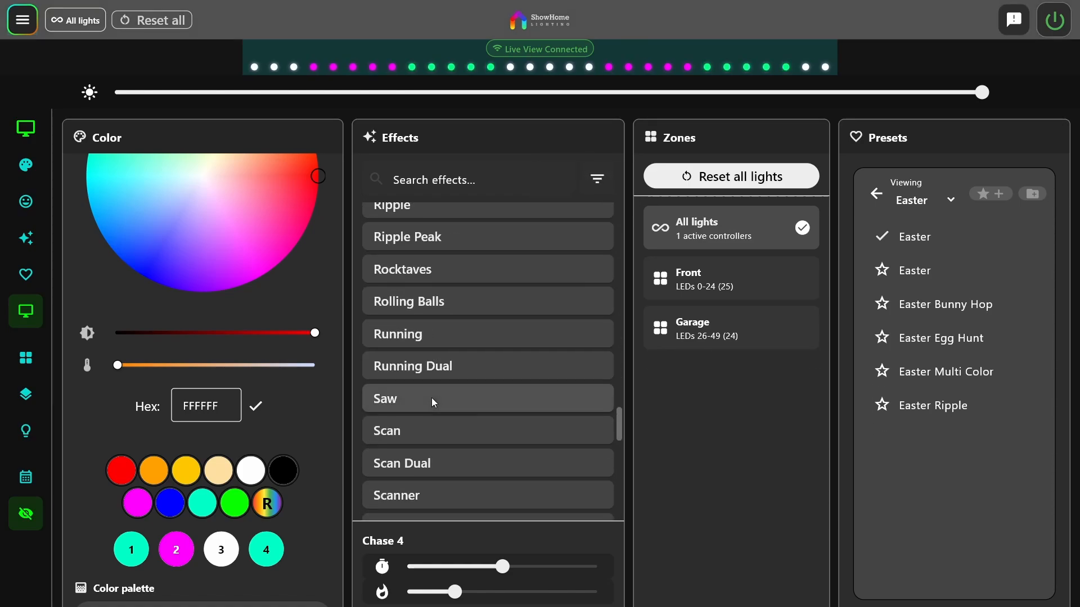
scroll(431, 397, "down", 15)
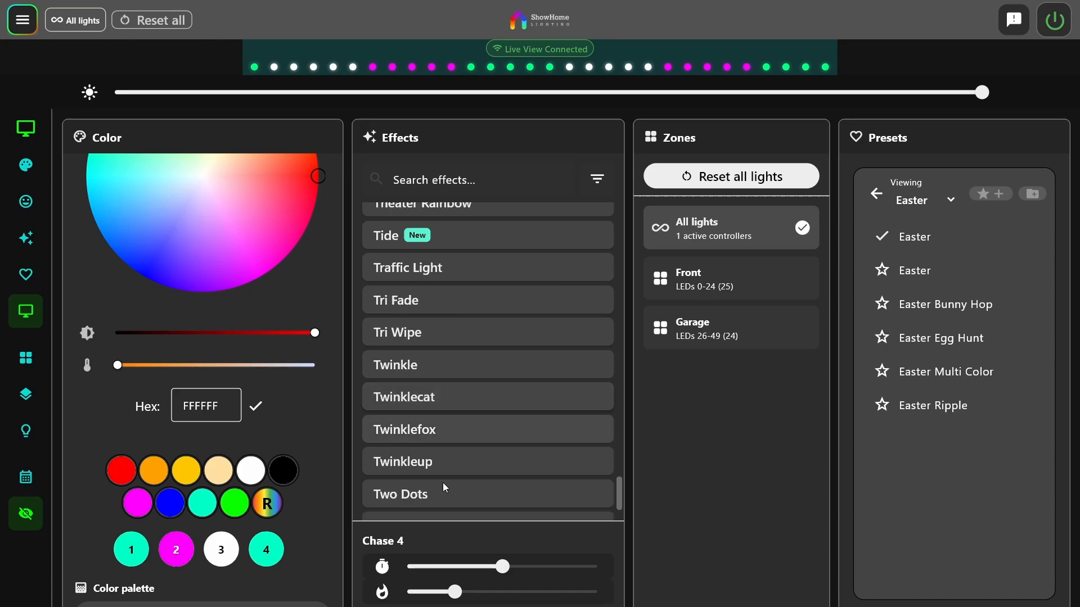
Raise the Chase 4 speed to about 80% and lower its intensity to three LEDs per color
left_click_drag(504, 571, 561, 568)
left_click_drag(460, 600, 432, 599)
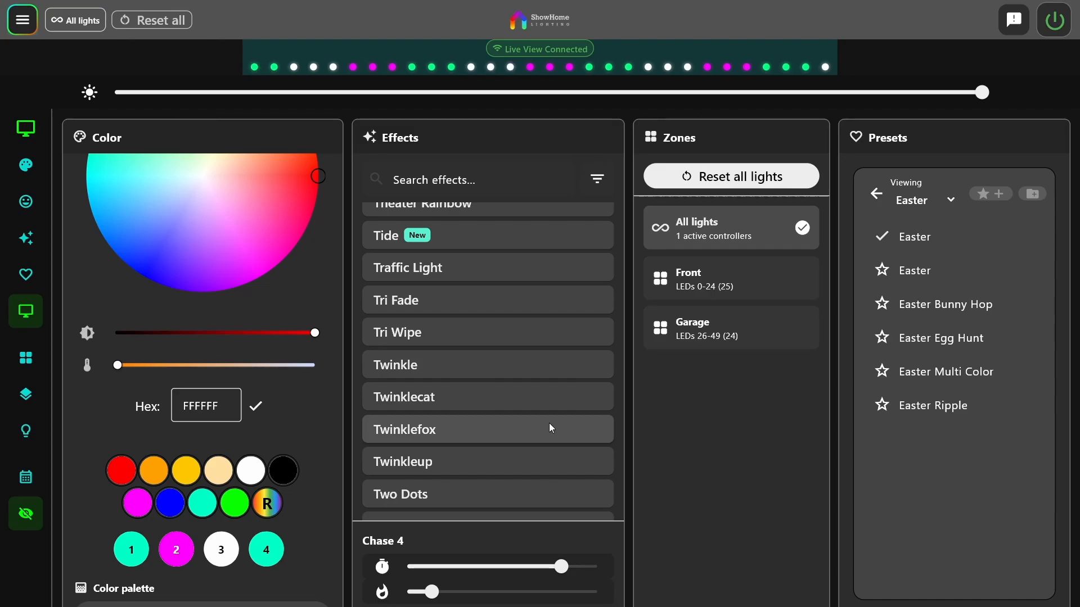
scroll(187, 440, "up", 2)
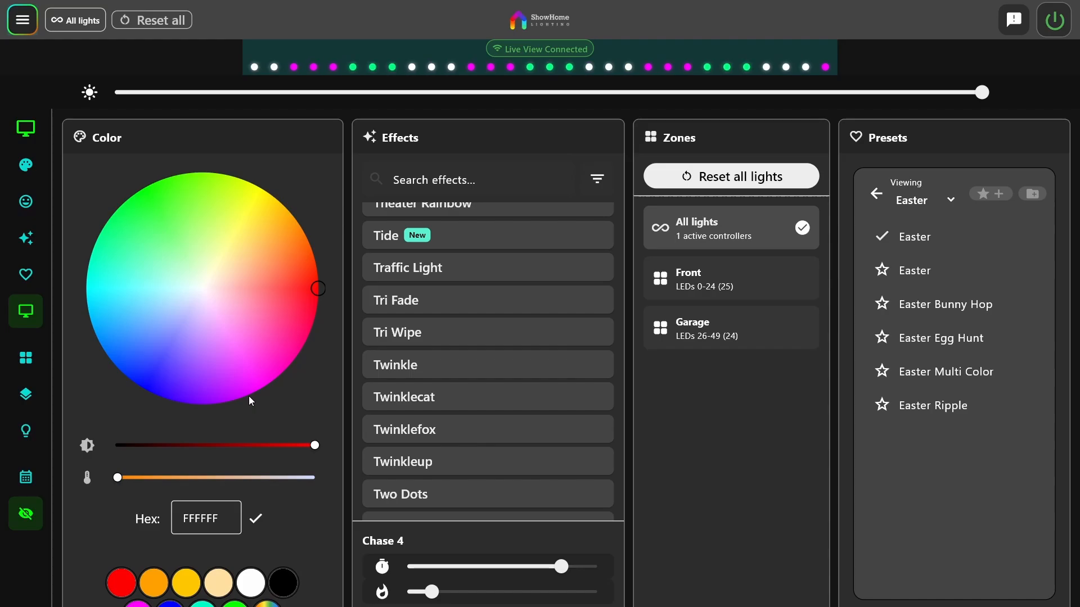
Browse the Easter and Pot Lights folders of the global presets on the presets page
left_click(31, 276)
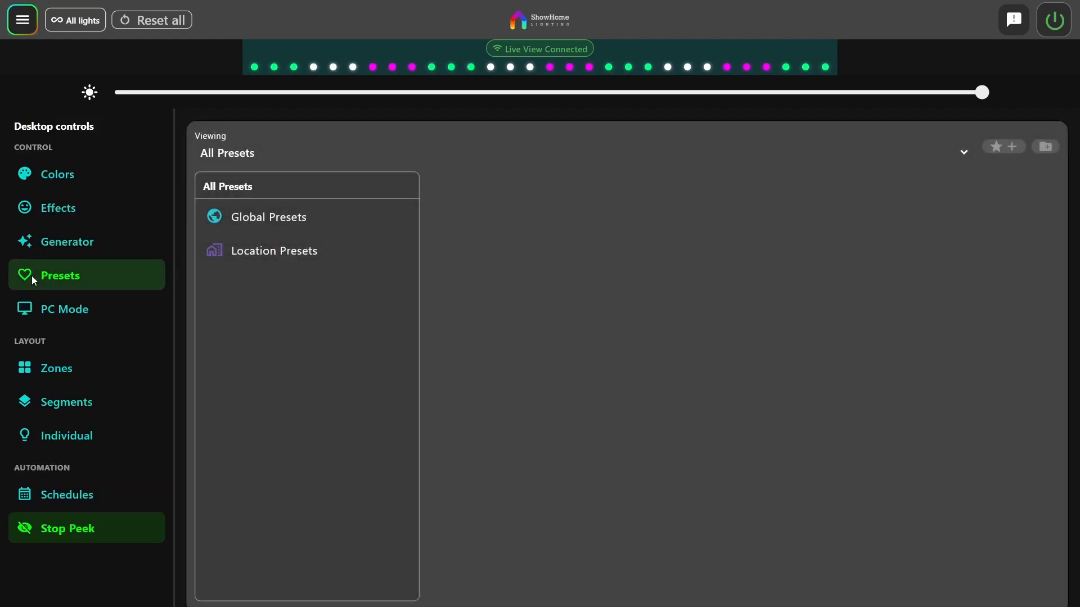
left_click(280, 228)
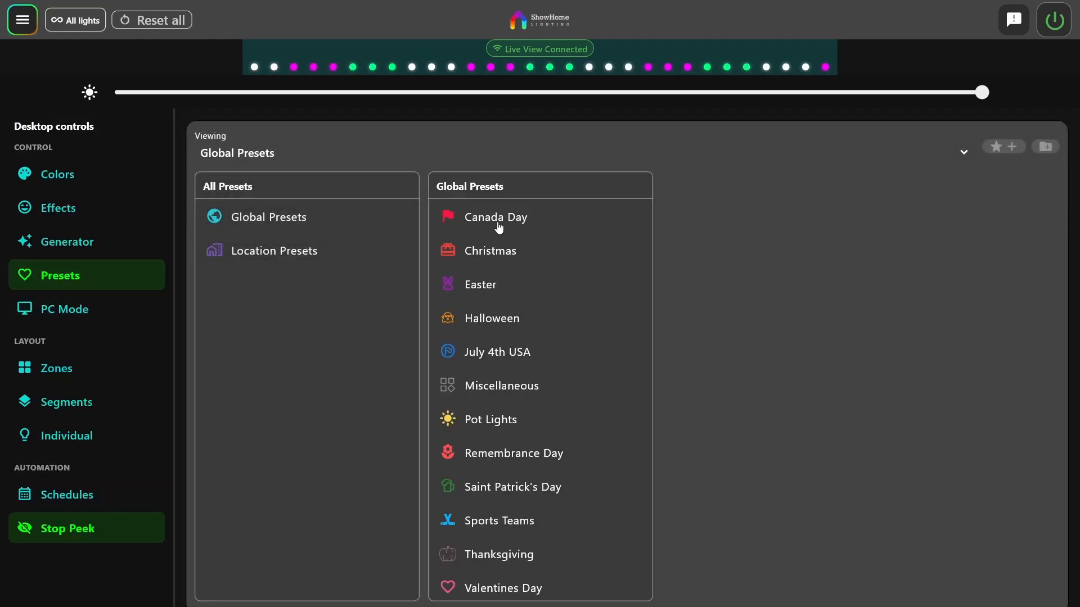
left_click(495, 286)
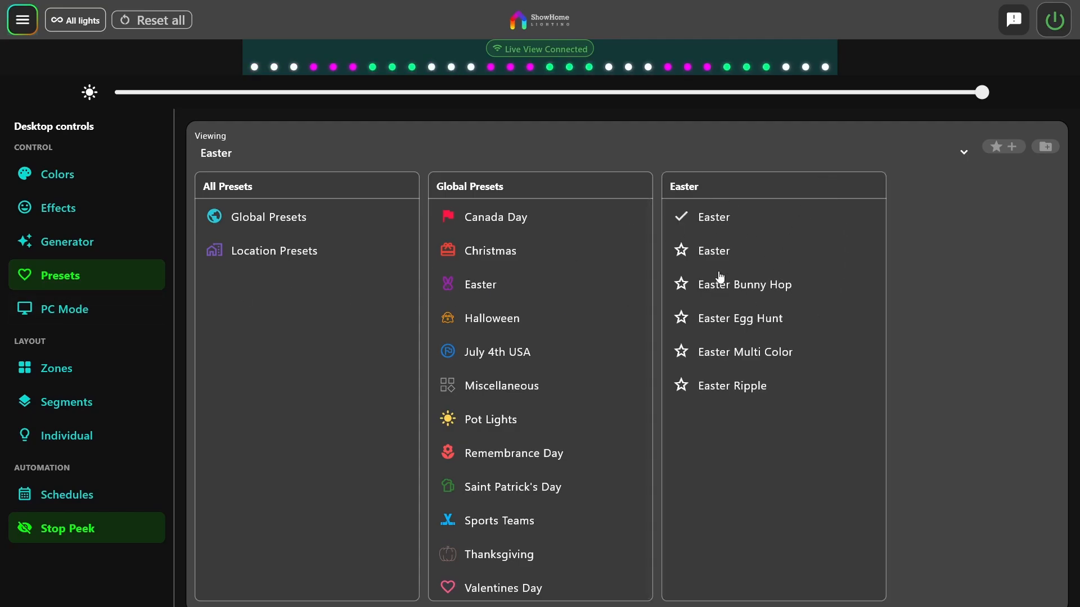
left_click(501, 418)
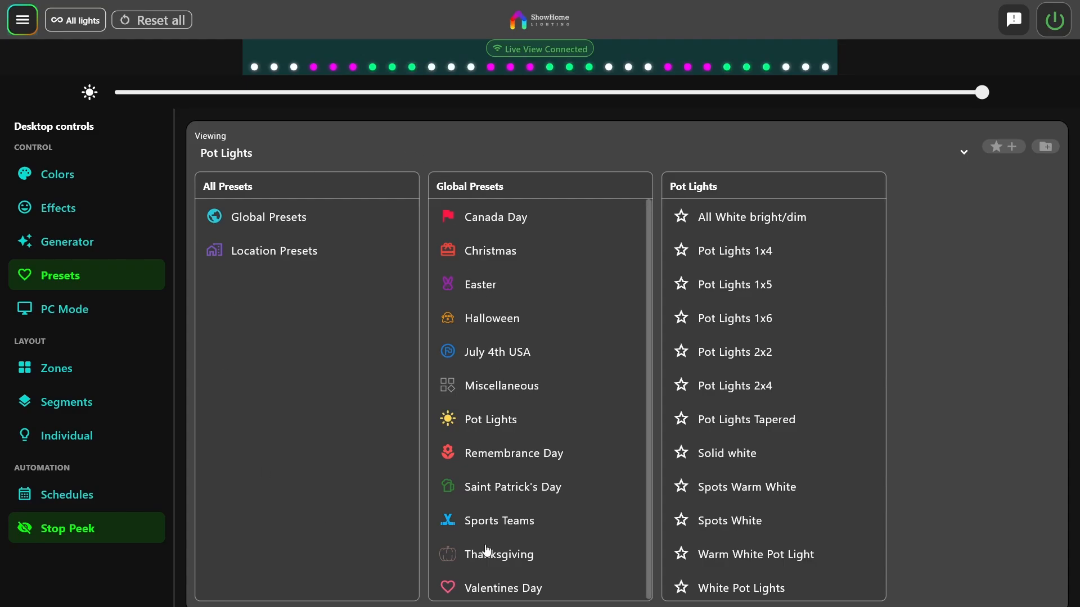
Reset the AI Preset Generator, search it for "oilers", and choose the Edmonton Oilers match
left_click(64, 246)
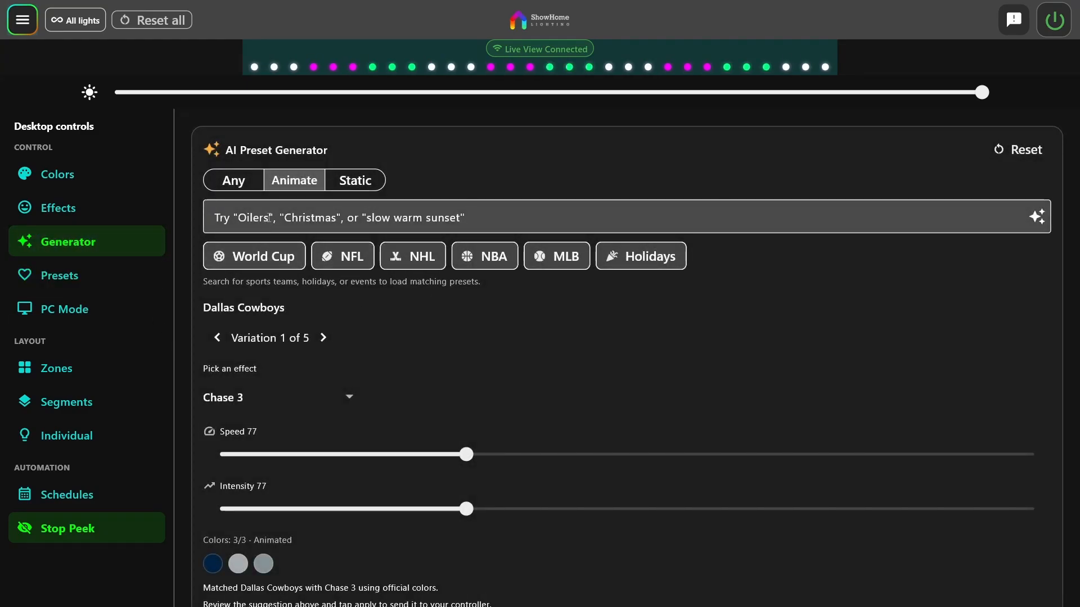
left_click(288, 218)
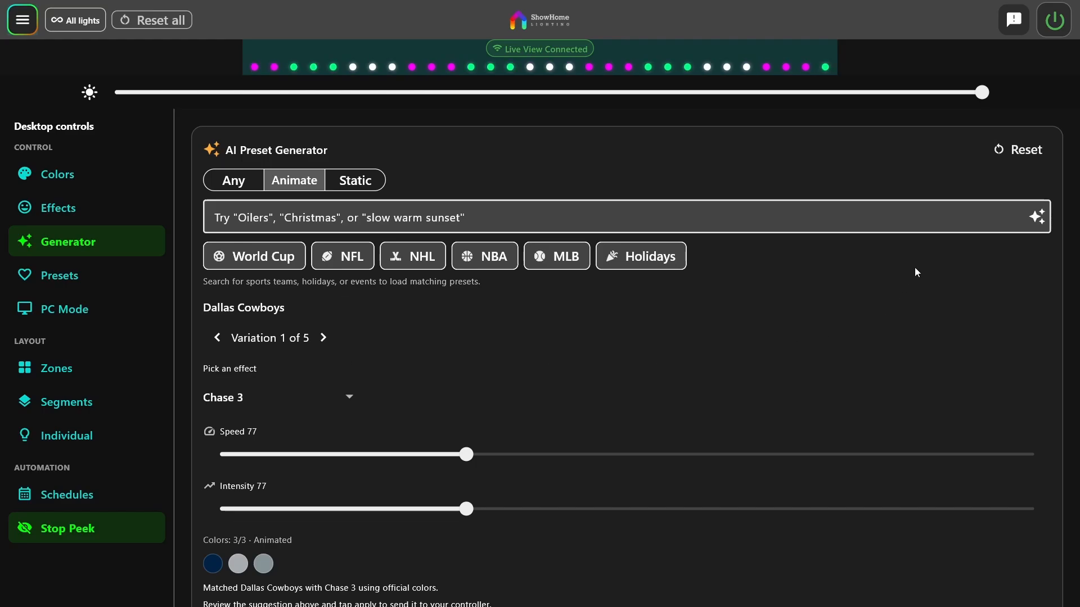
left_click(1018, 149)
left_click(307, 221)
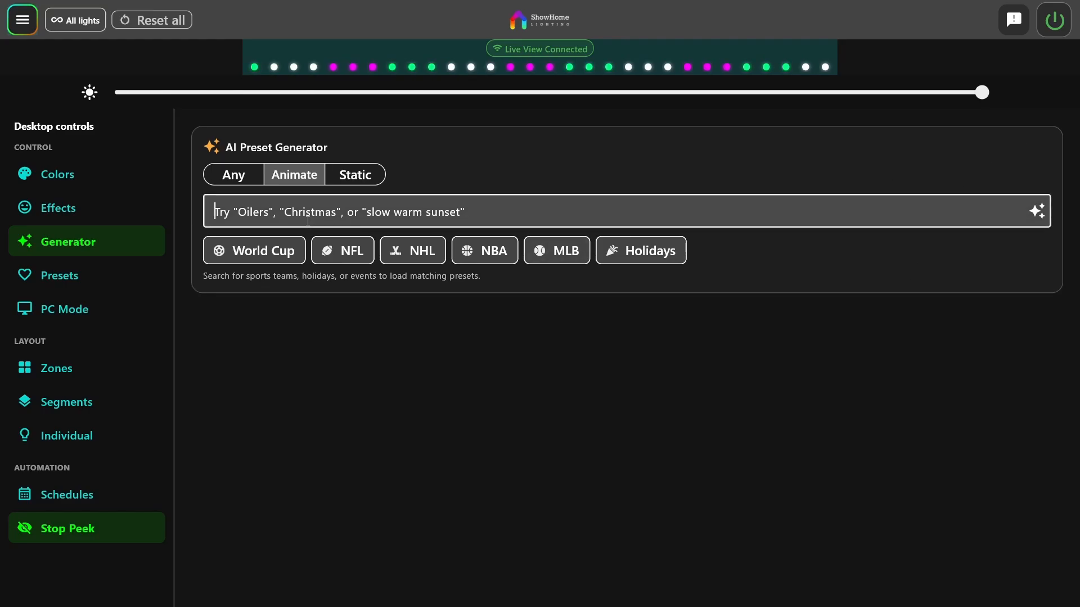
type("oilers")
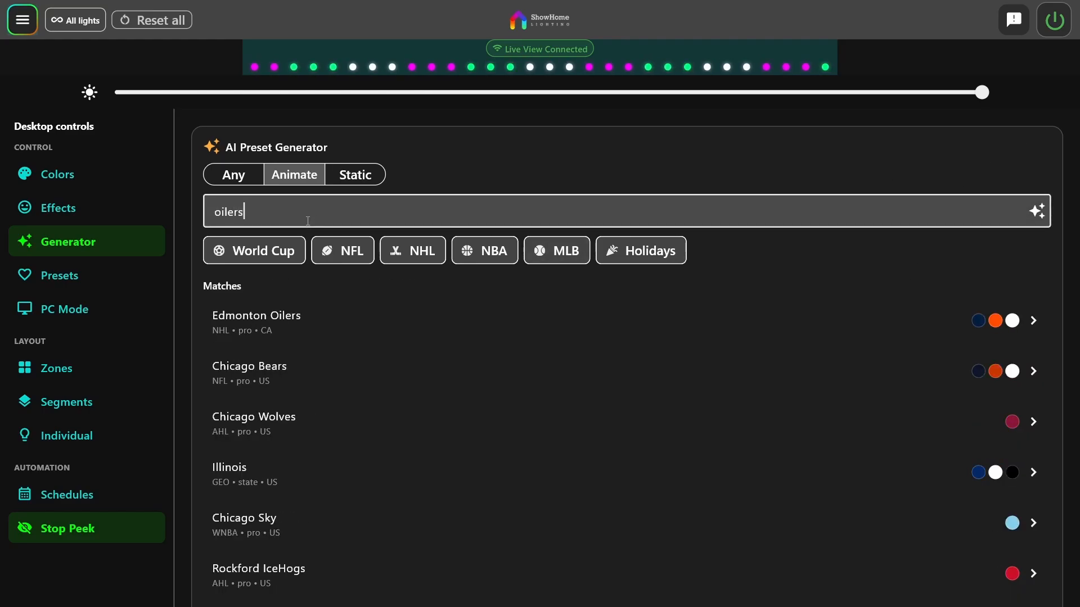
left_click(258, 318)
Preview variation 2 of the Edmonton Oilers preset, return to variation 1 with Chase 3, and apply it to the lights
scroll(646, 352, "down", 1)
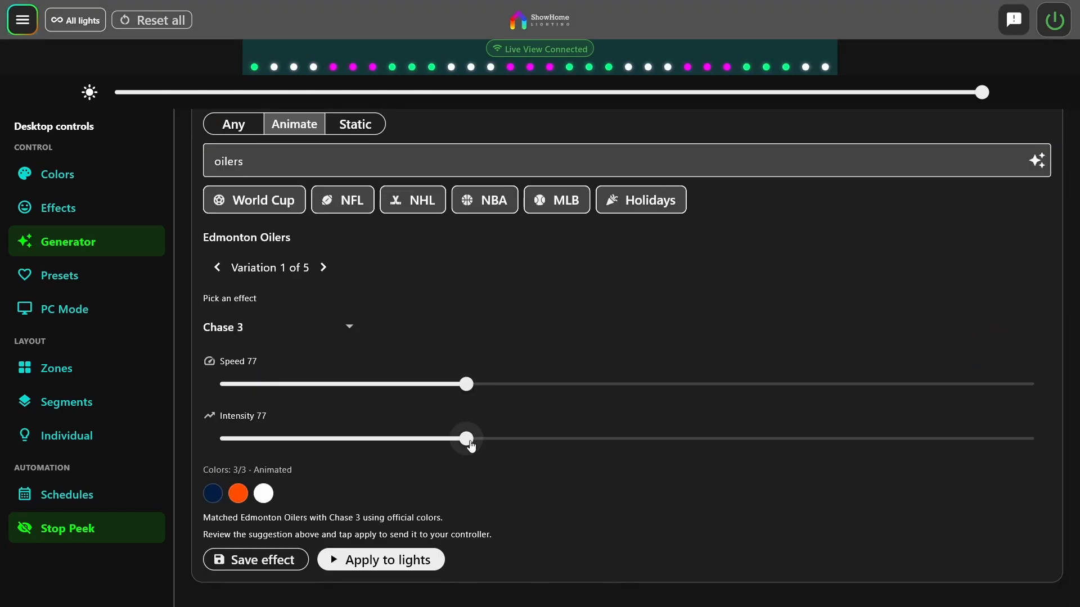
left_click(324, 269)
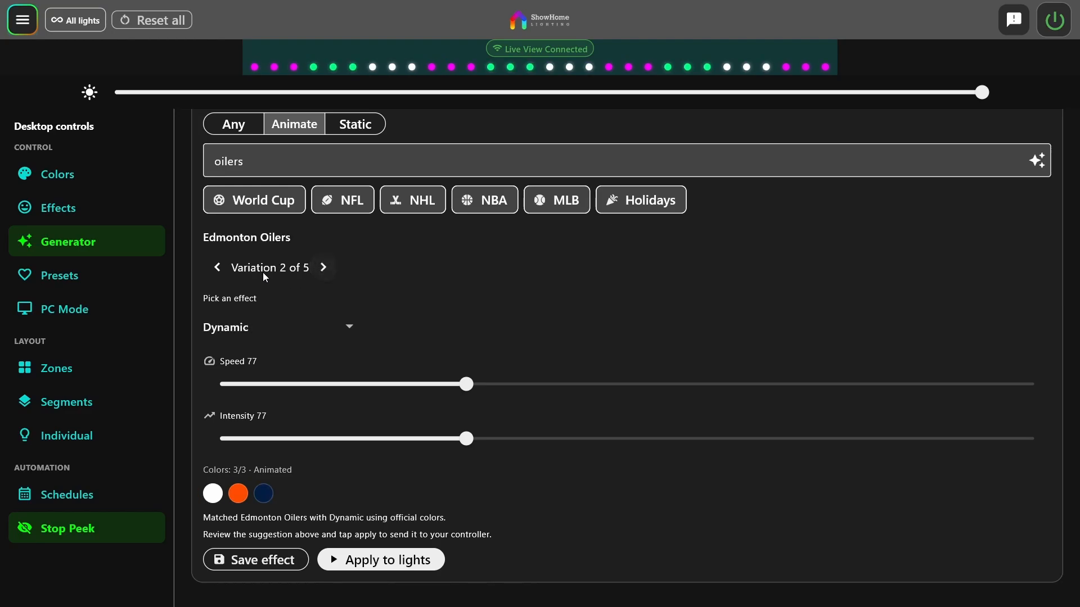
left_click(218, 268)
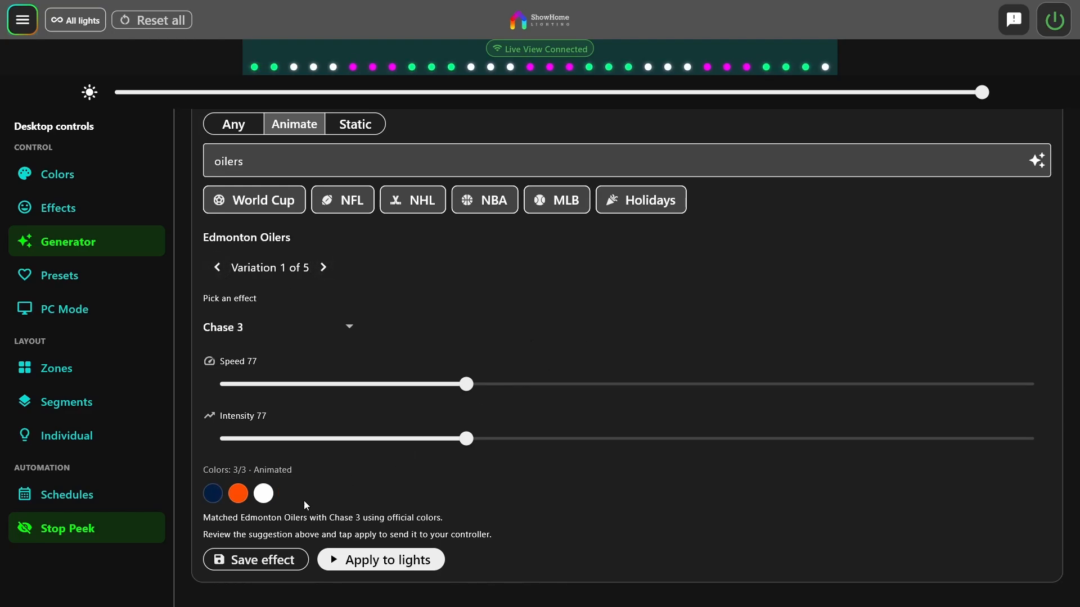
left_click(412, 569)
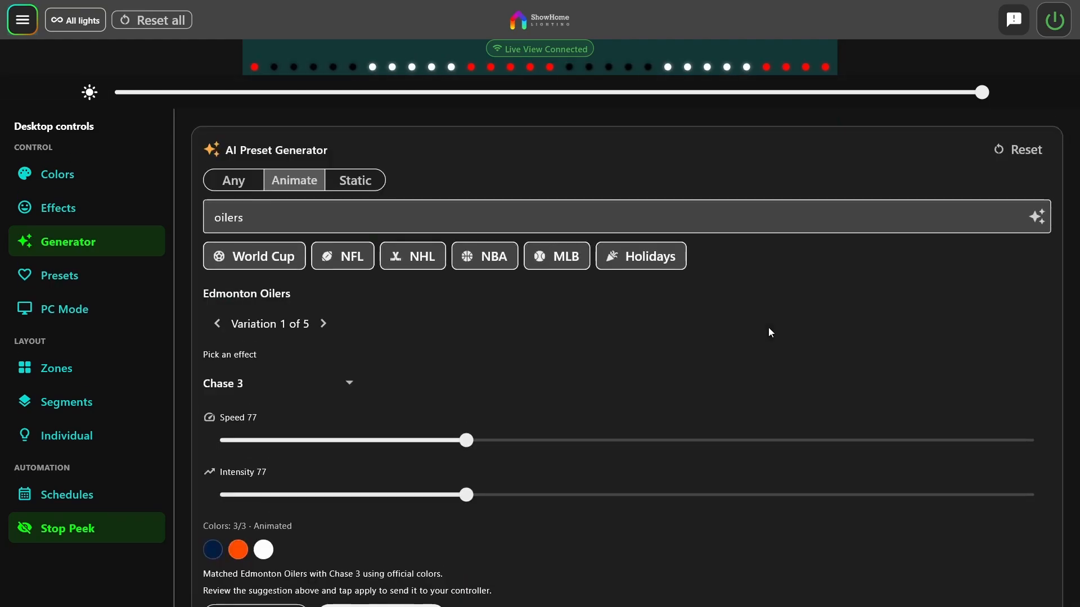
Look through the generator's World Cup, NFL, NHL, NBA, MLB and Holidays lists
scroll(749, 369, "down", 1)
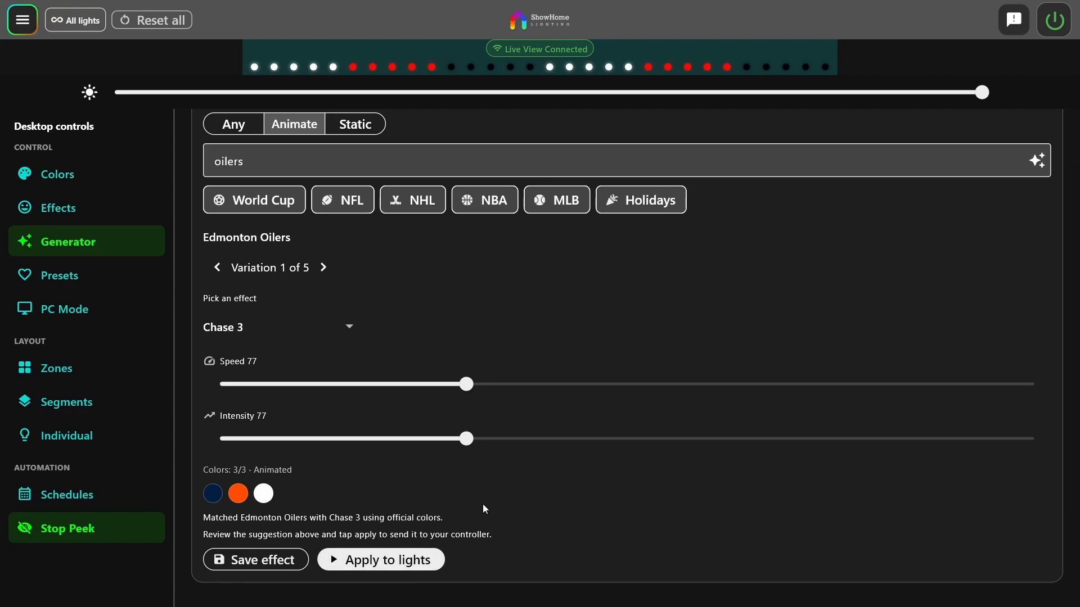
scroll(612, 473, "up", 1)
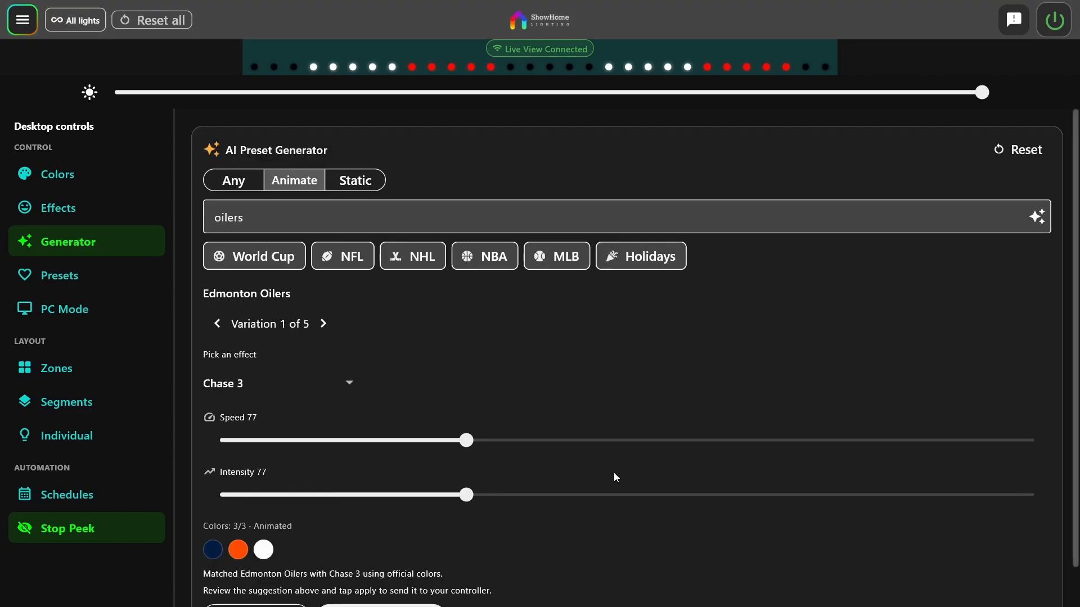
left_click(258, 258)
scroll(369, 343, "down", 2)
scroll(369, 342, "up", 2)
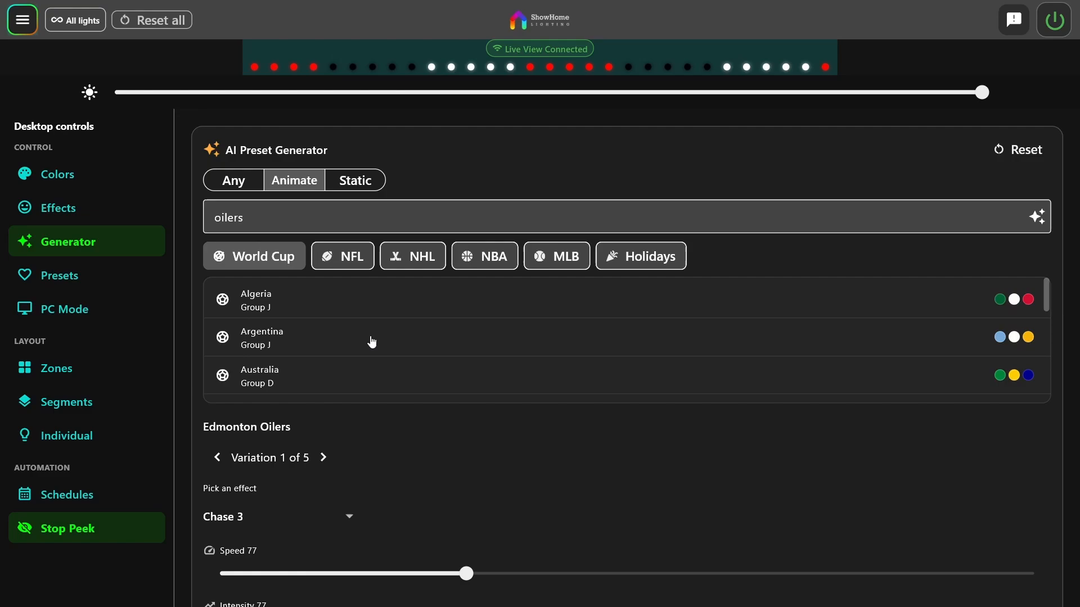
left_click(346, 256)
scroll(373, 337, "down", 10)
left_click(413, 256)
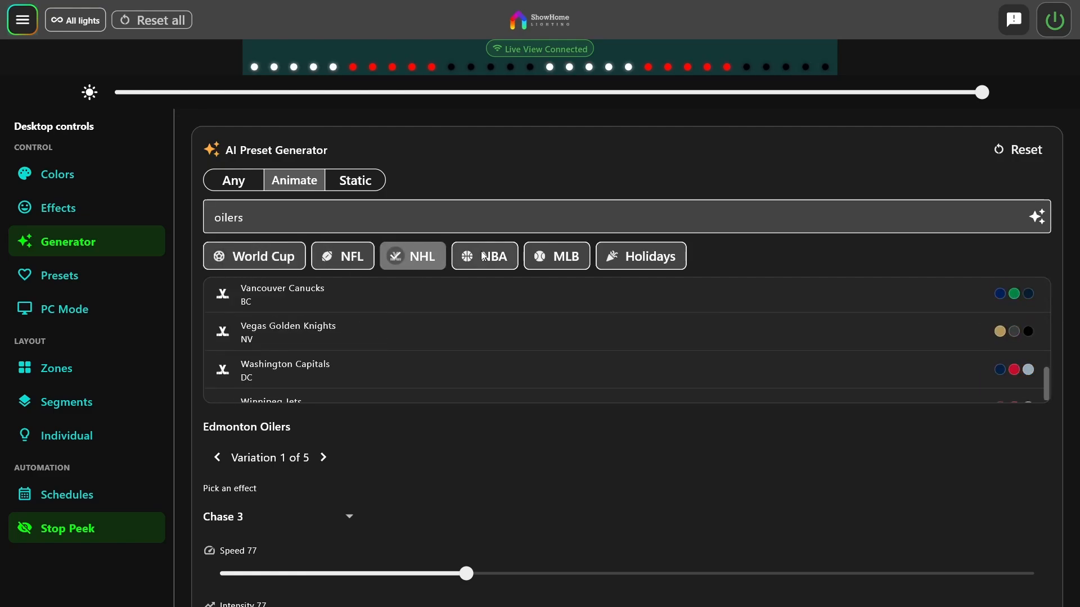
left_click(483, 255)
left_click(556, 257)
left_click(630, 256)
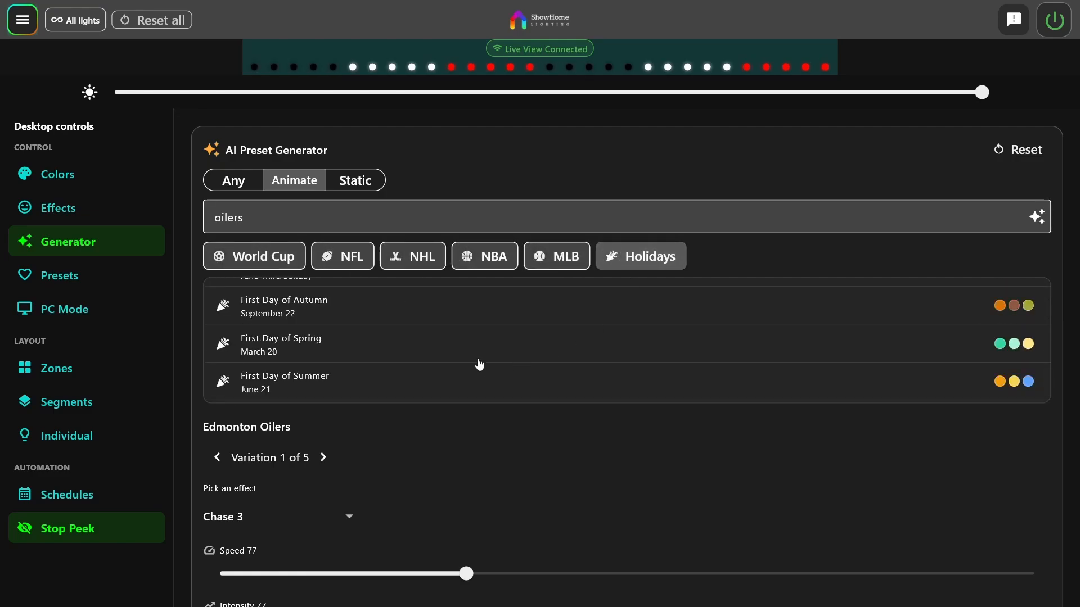
scroll(479, 364, "up", 10)
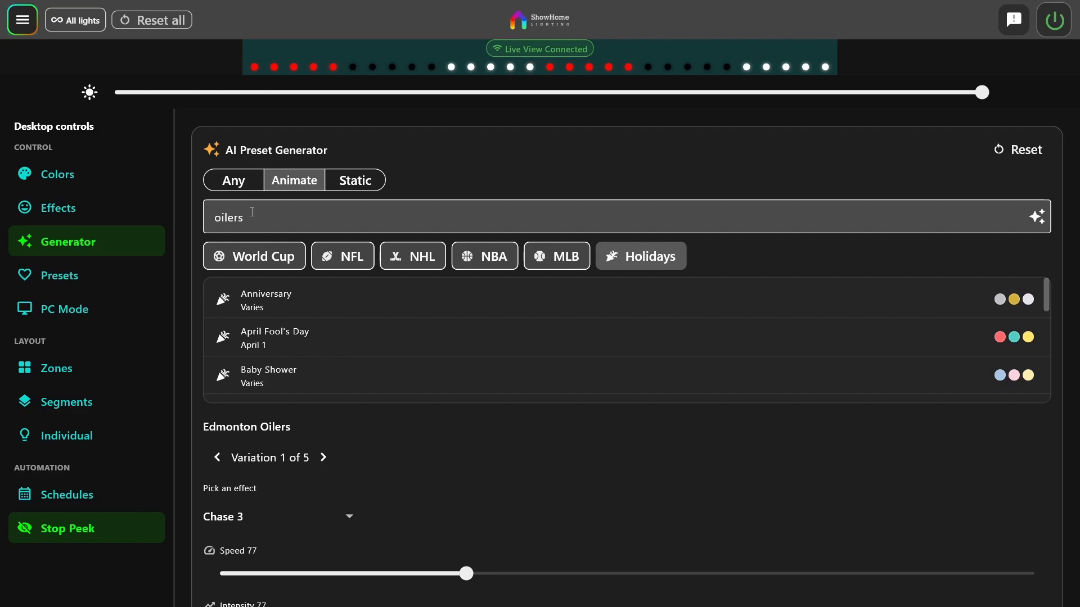
Replace the "oilers" search with the Anniversary holiday suggestion, and view its save dialog without saving the effect
left_click_drag(252, 213, 203, 226)
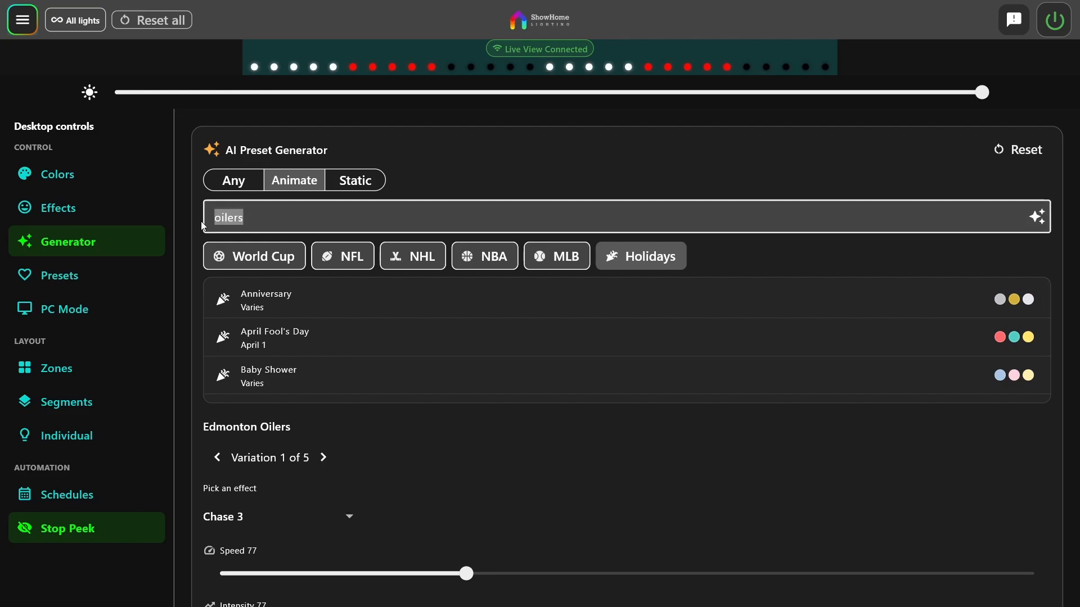
key("BackSpace")
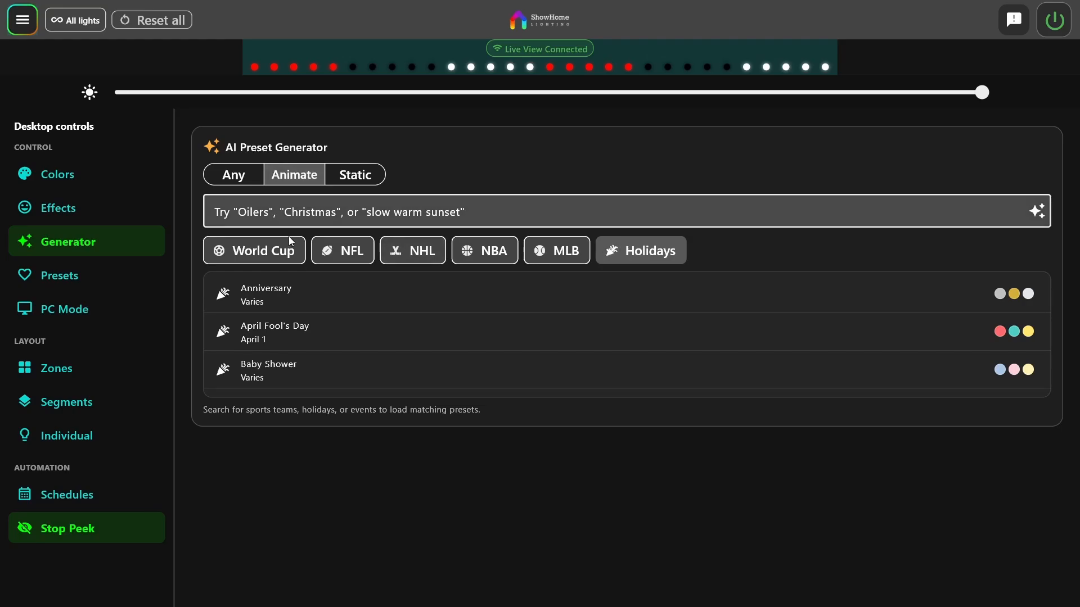
left_click(268, 299)
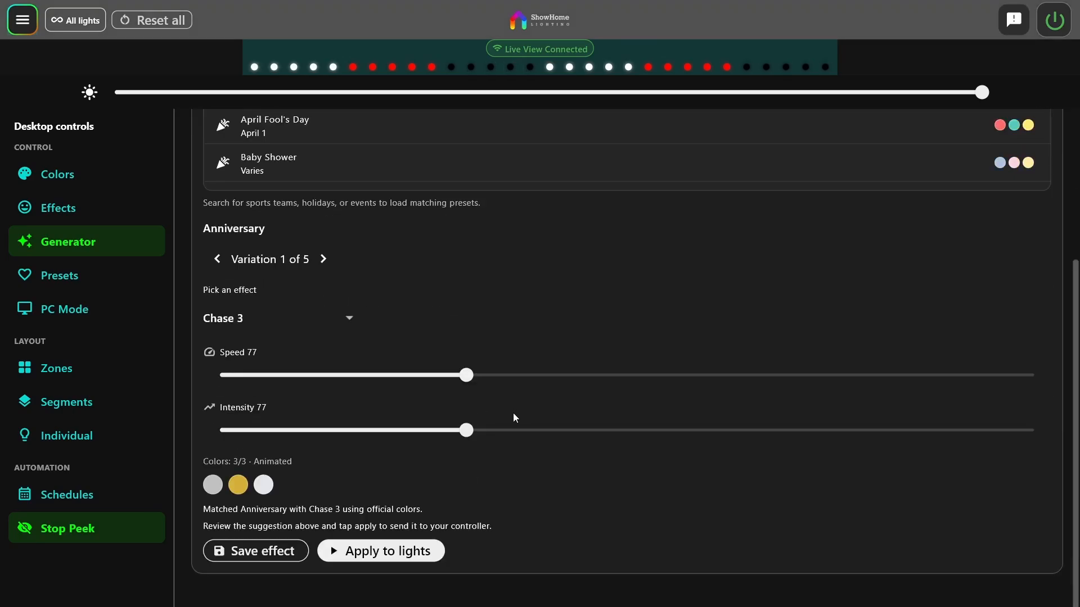
left_click(259, 553)
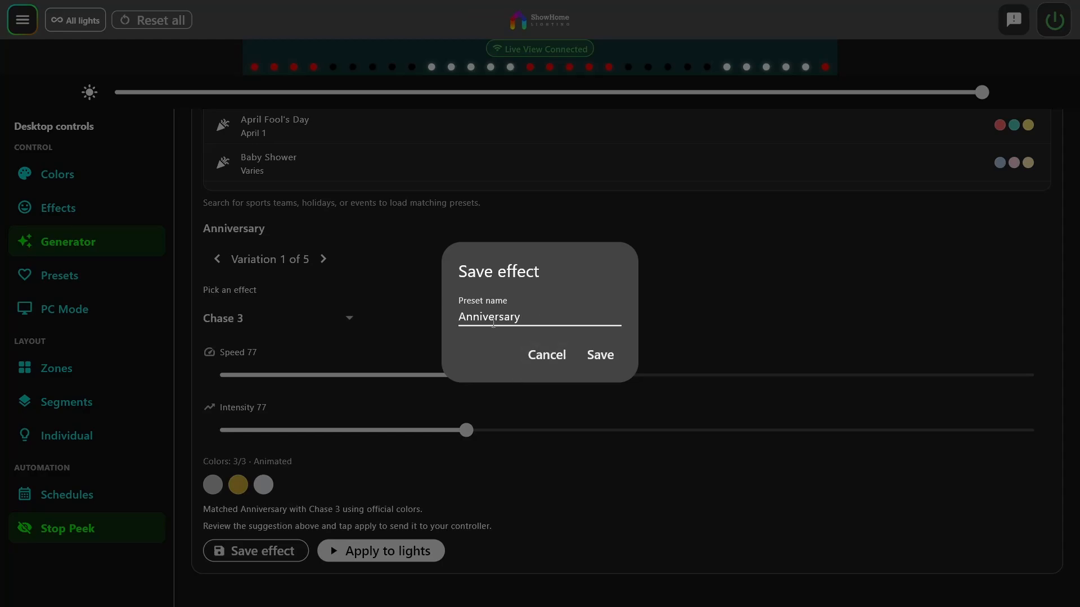
left_click(545, 359)
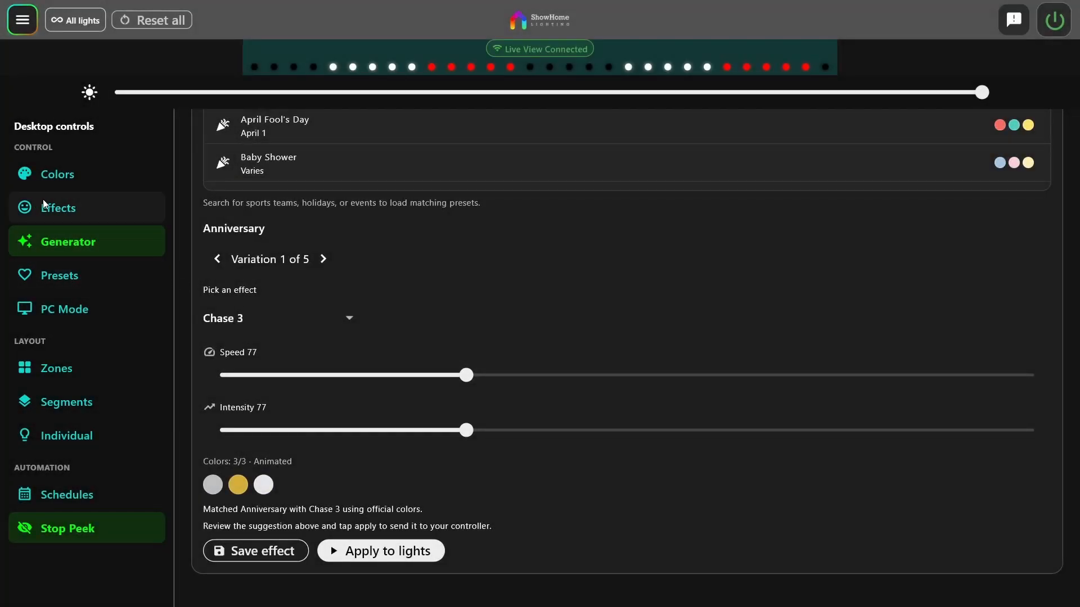
Select the animated Chase 5 effect, raise its speed to about four fifths of the range, and increase its intensity slightly
left_click(65, 213)
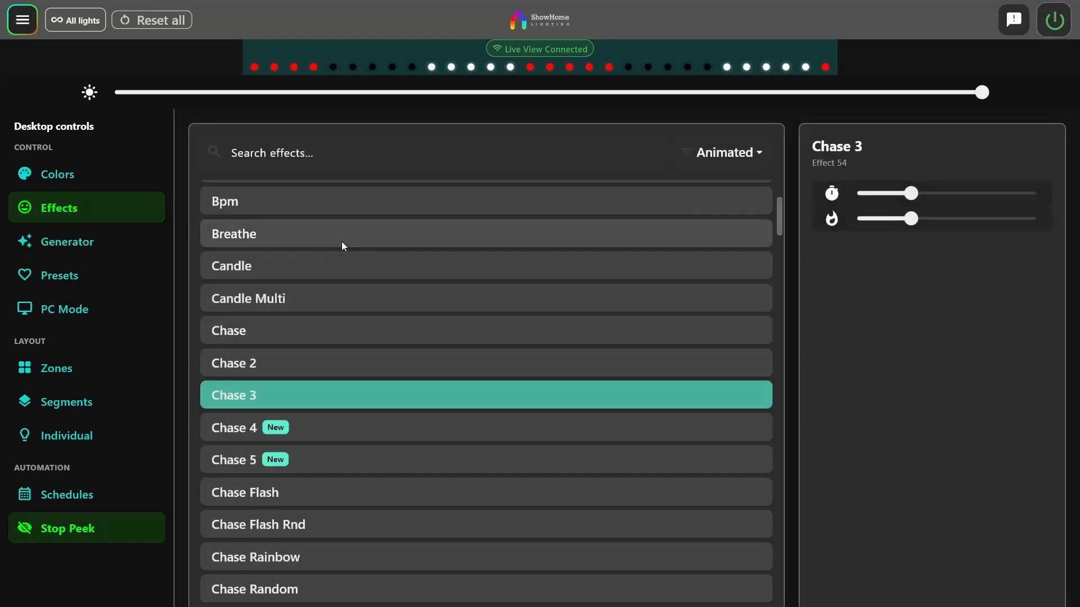
scroll(381, 438, "down", 5)
scroll(383, 439, "up", 8)
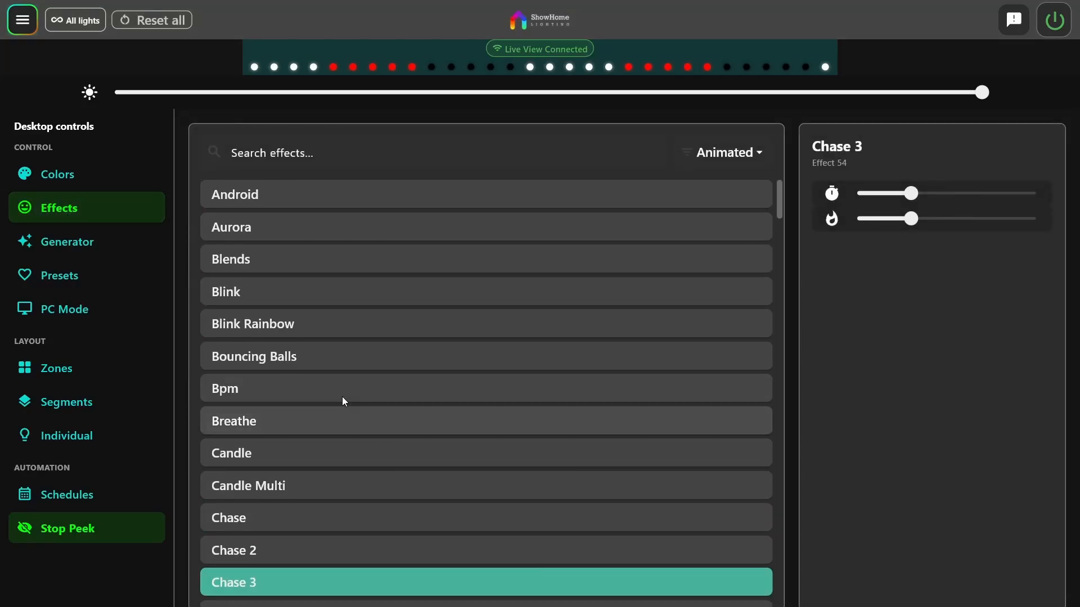
mouse_move(911, 194)
left_mouse_down()
mouse_move(902, 197)
mouse_move(935, 208)
mouse_move(899, 194)
mouse_move(911, 194)
left_mouse_up()
scroll(249, 528, "down", 4)
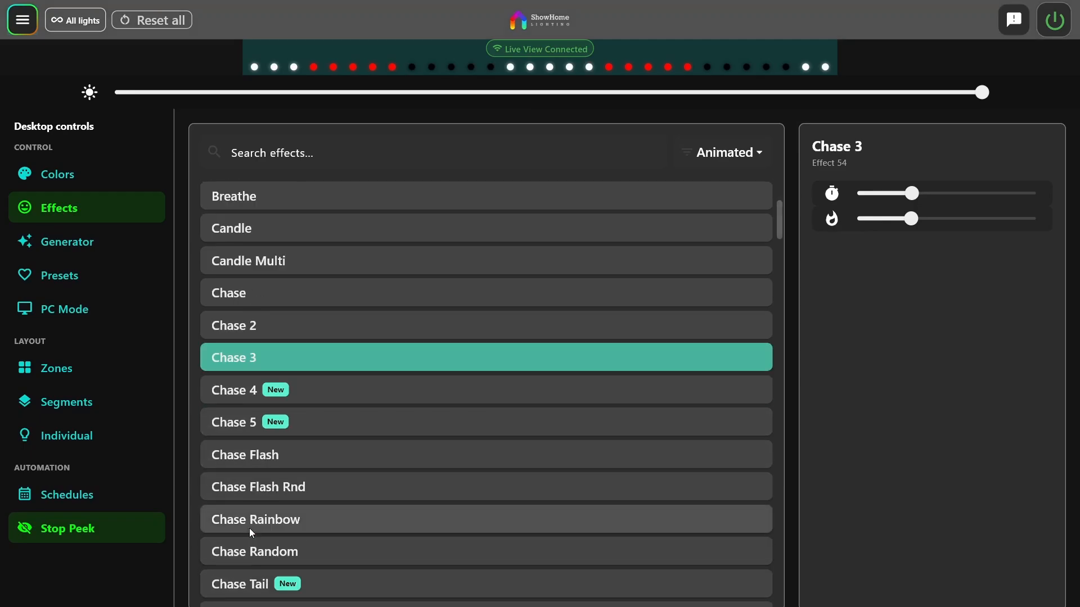
left_click(254, 431)
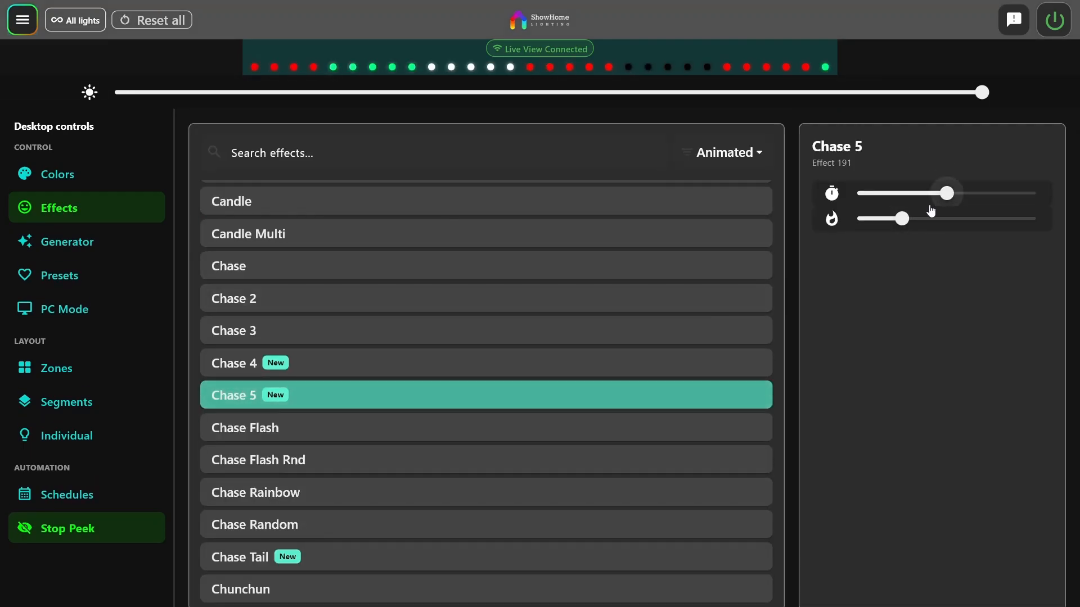
left_click_drag(947, 194, 1001, 193)
mouse_move(903, 221)
left_mouse_down()
mouse_move(956, 218)
mouse_move(906, 218)
left_mouse_up()
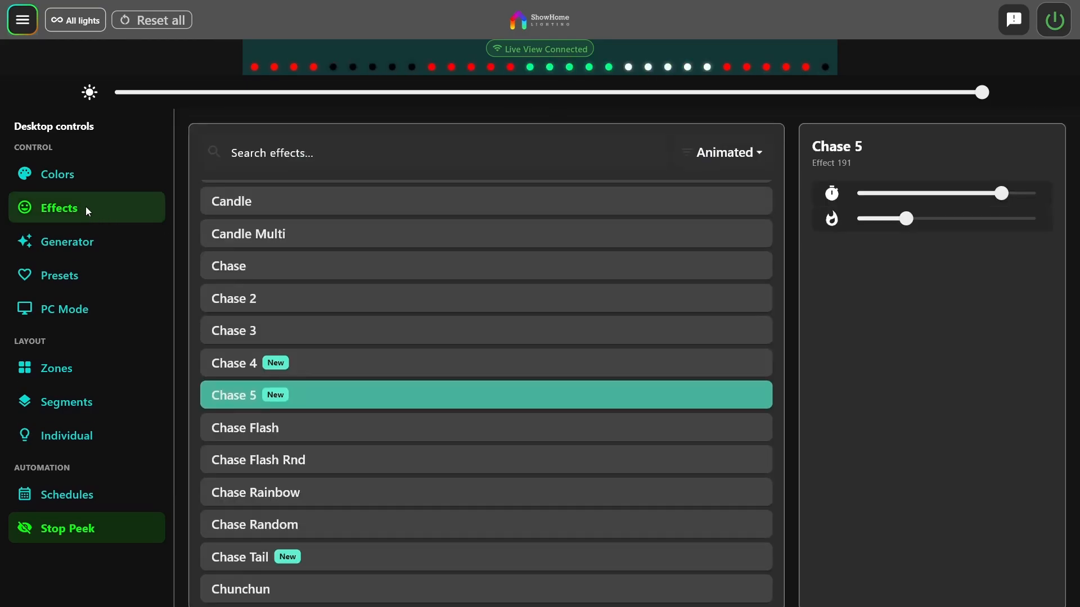
Look through the color palette list in the Colors view, in PC Mode, and again in Colors
left_click(57, 174)
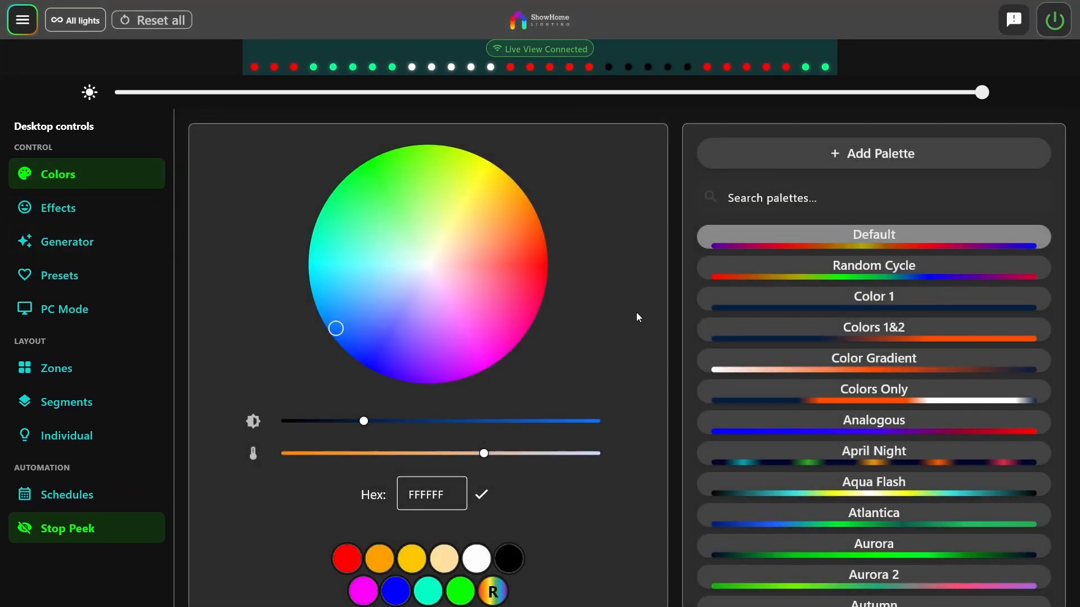
scroll(637, 311, "down", 2)
scroll(922, 318, "down", 2)
scroll(916, 321, "down", 3)
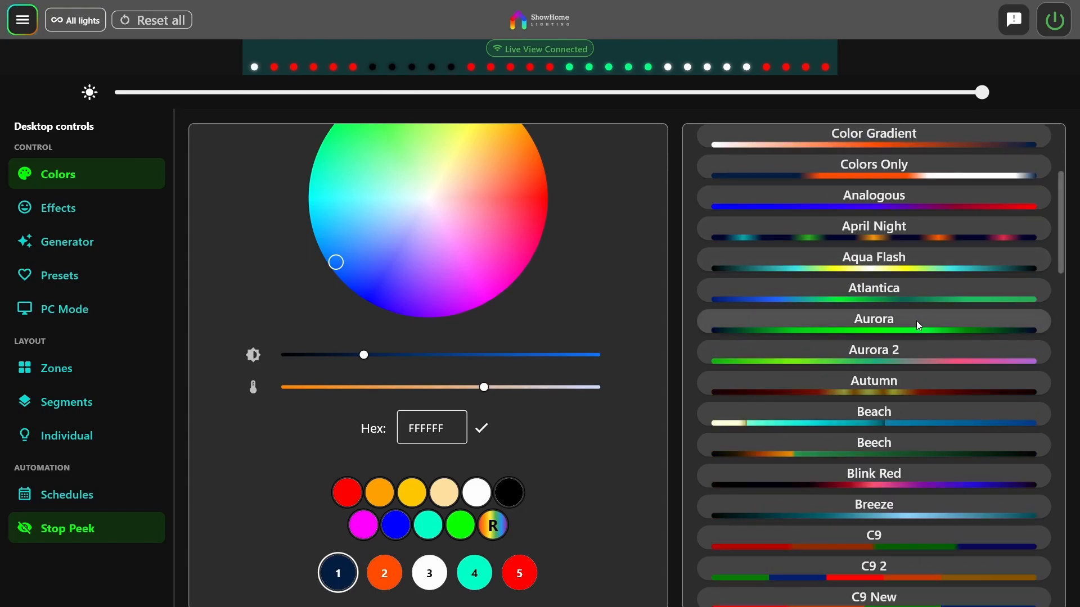
scroll(896, 342, "up", 6)
left_click(17, 311)
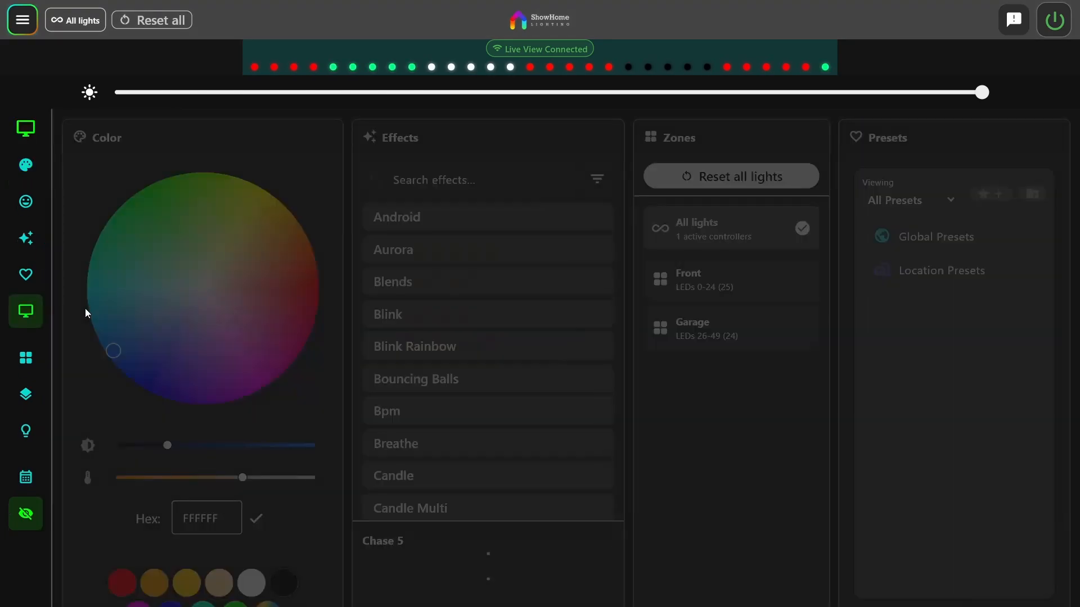
scroll(220, 476, "down", 8)
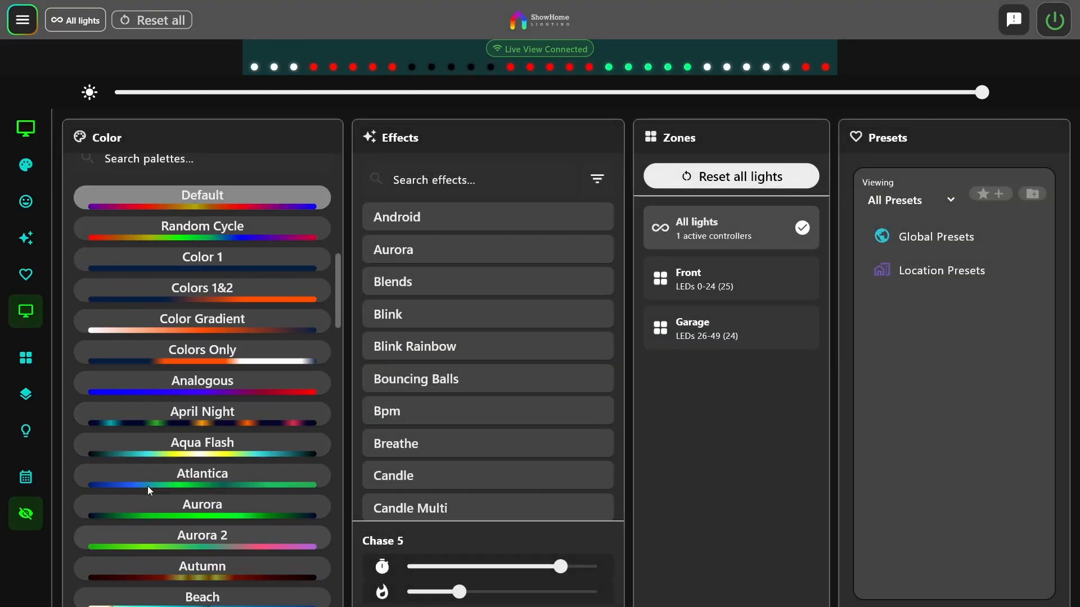
scroll(148, 486, "up", 6)
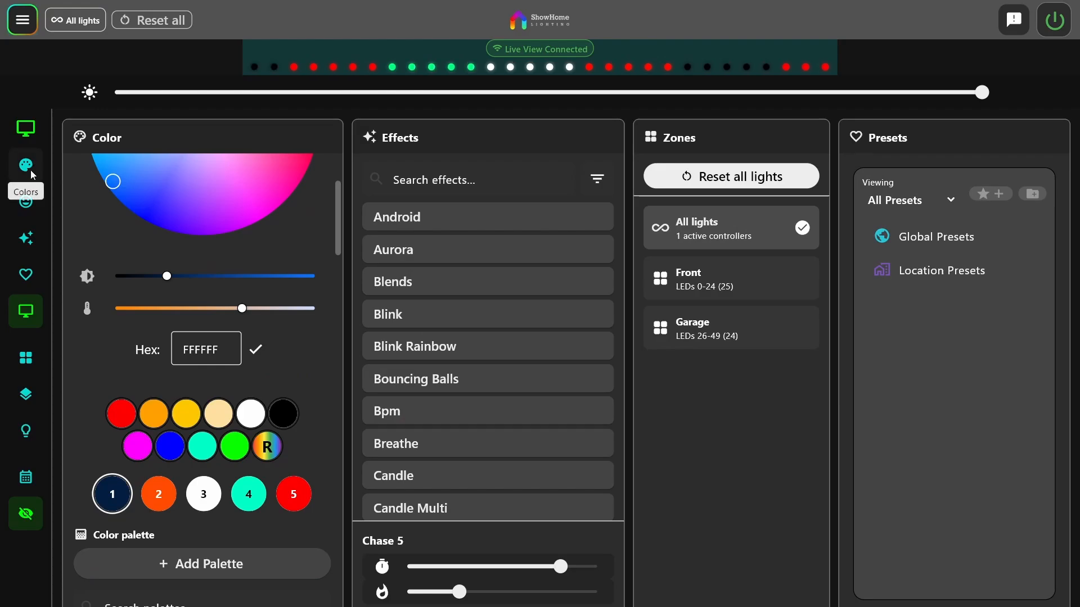
left_click(36, 166)
scroll(885, 304, "down", 10)
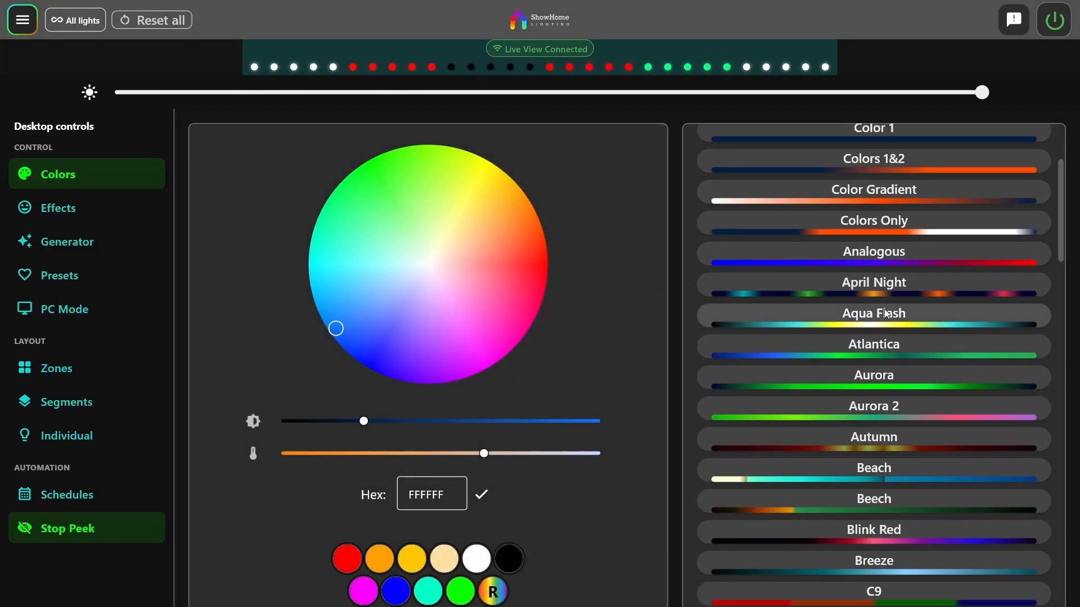
scroll(855, 332, "up", 10)
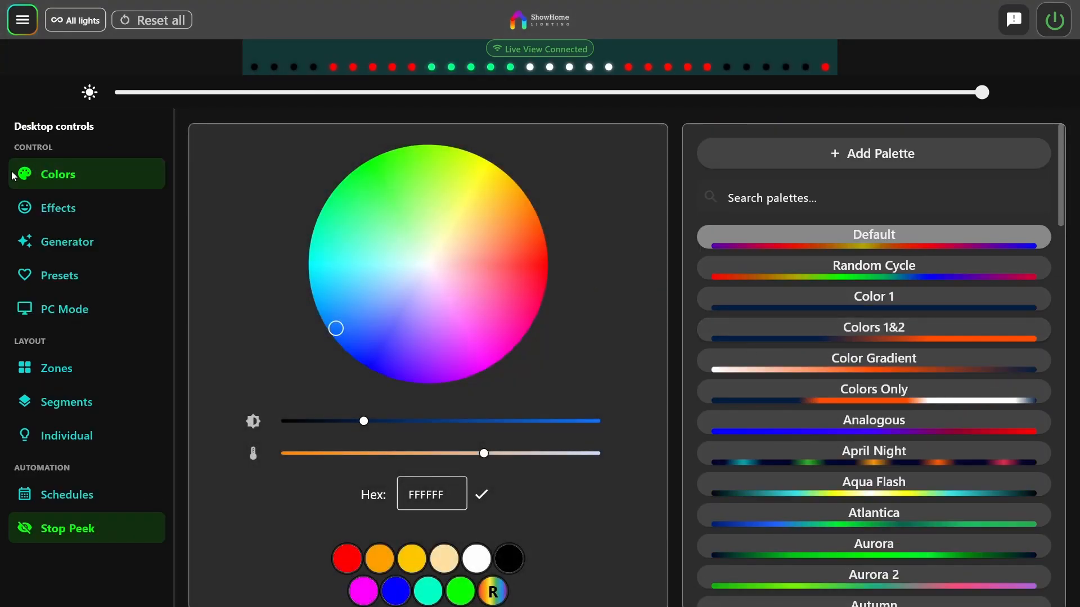
Reset all lights and pick an orange-red color for them on the color wheel
left_click(150, 23)
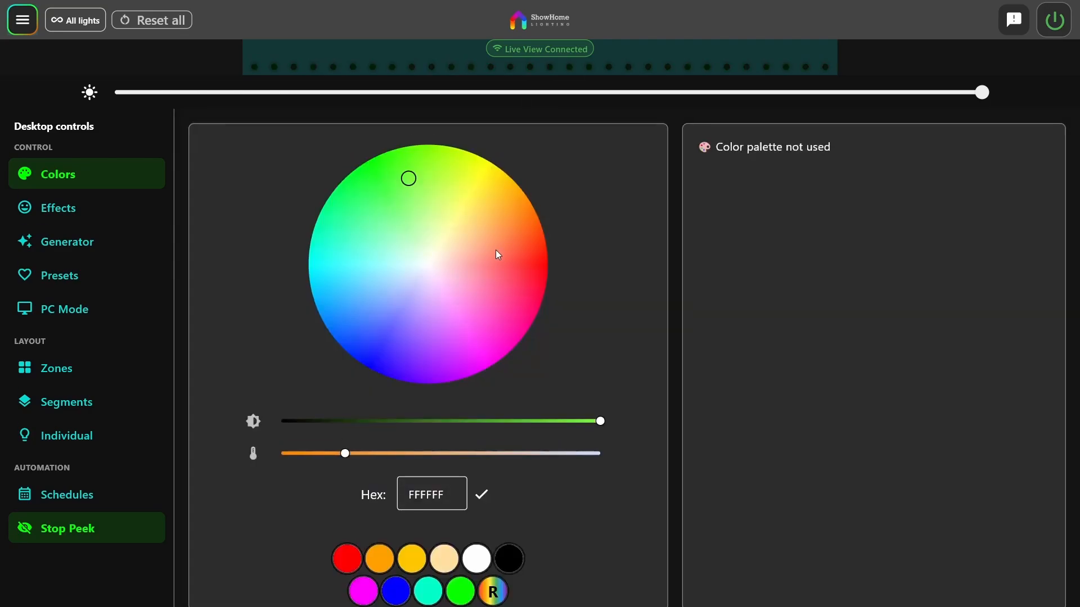
left_click(505, 245)
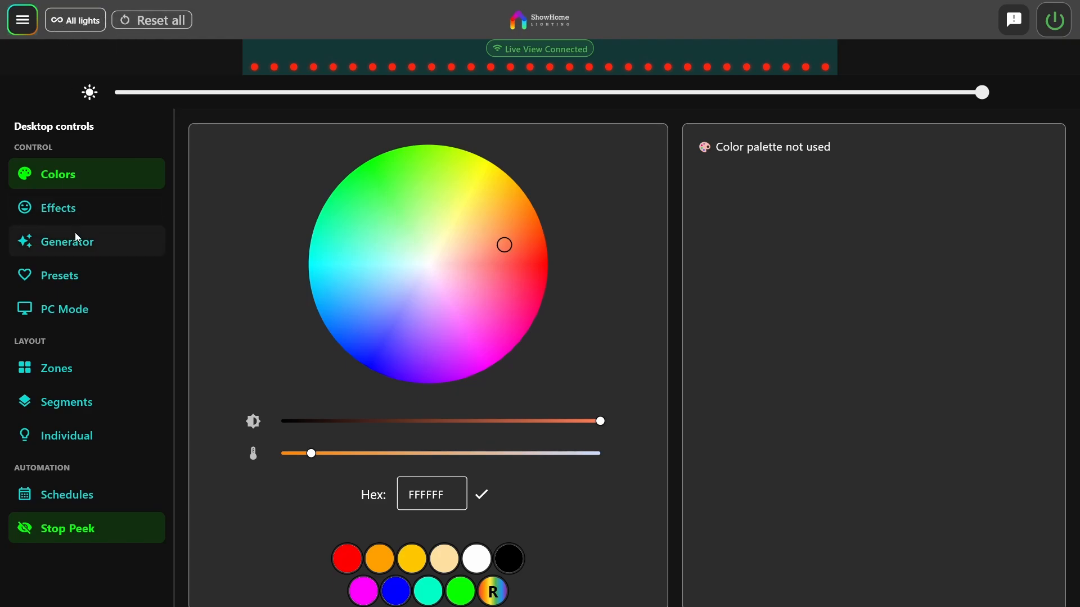
Activate the Front and Garage zones in turn, and return control to All lights
left_click(58, 365)
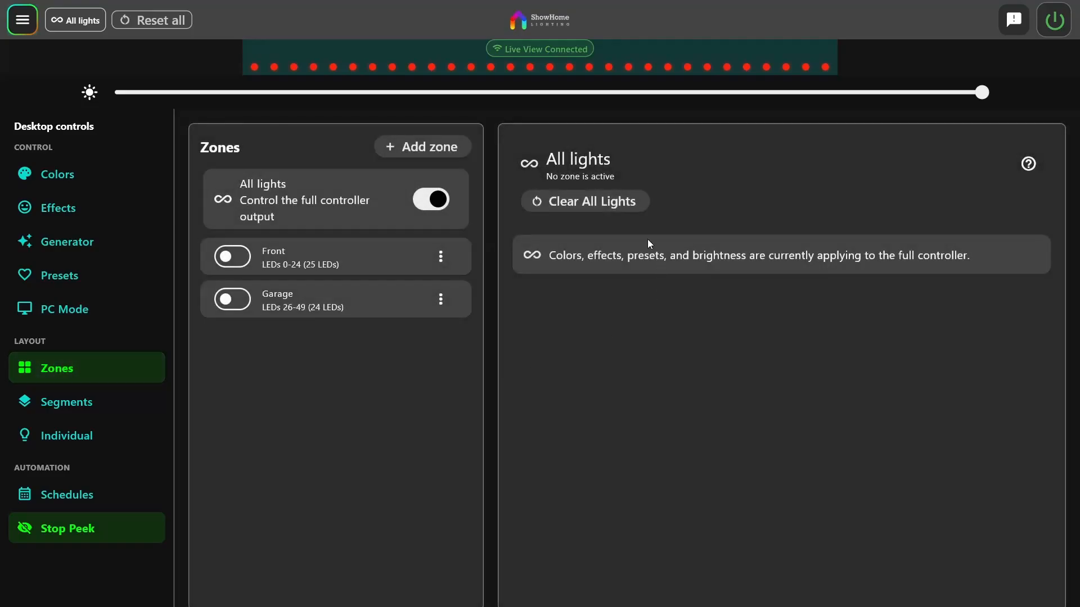
left_click(233, 259)
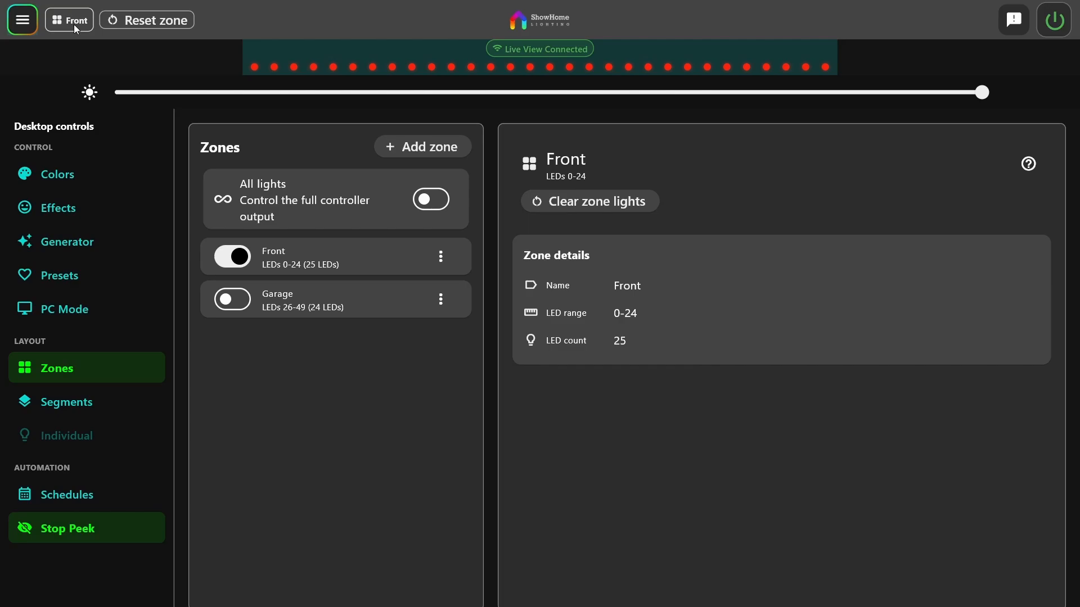
left_click(231, 299)
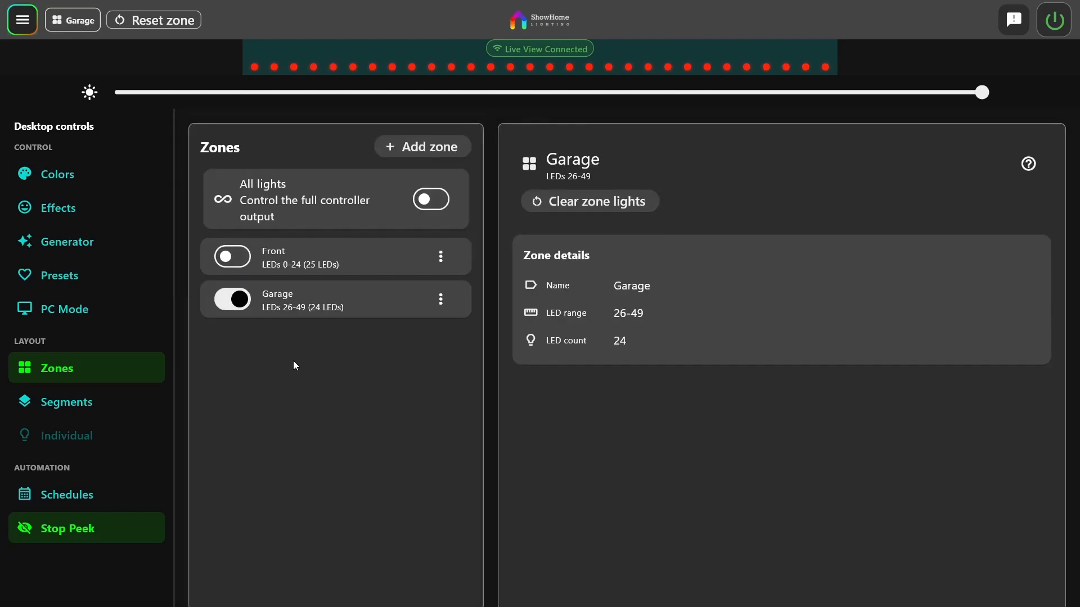
left_click(232, 256)
left_click(431, 199)
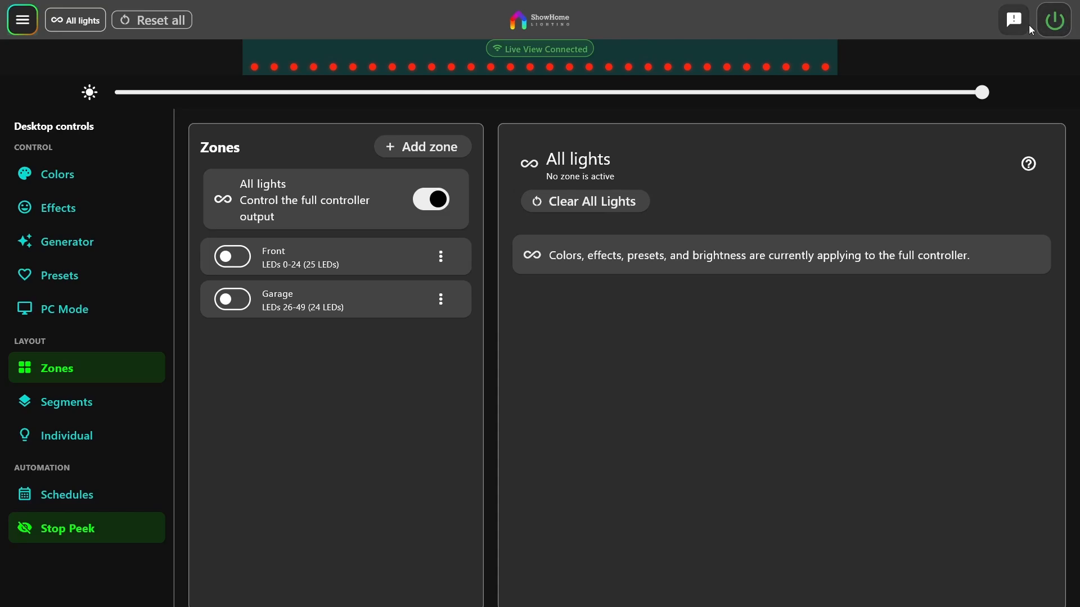
Power the lights off and back on
left_click(1058, 27)
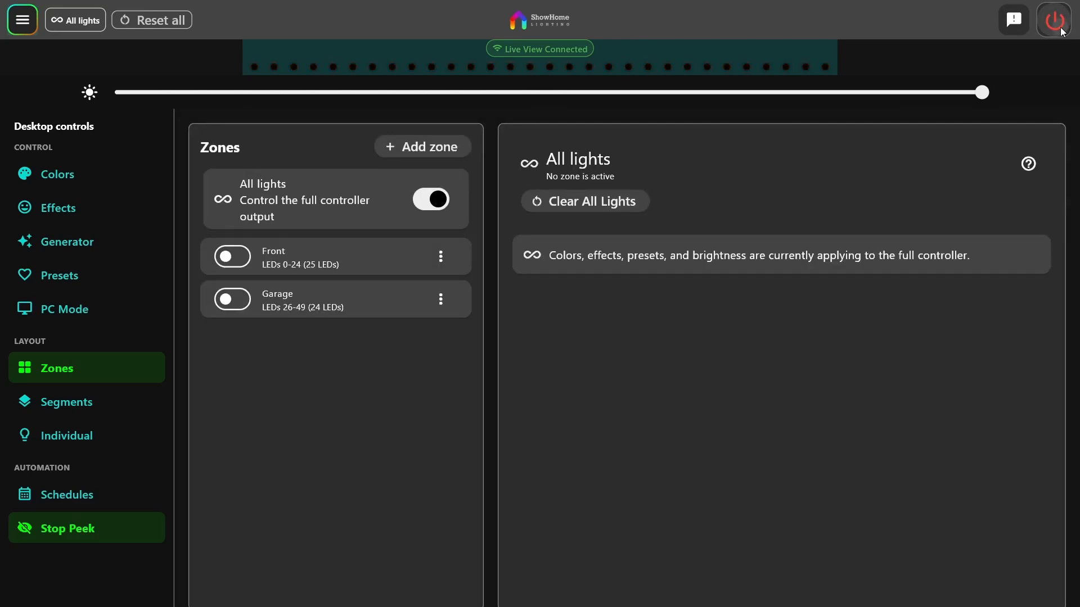
left_click(1059, 26)
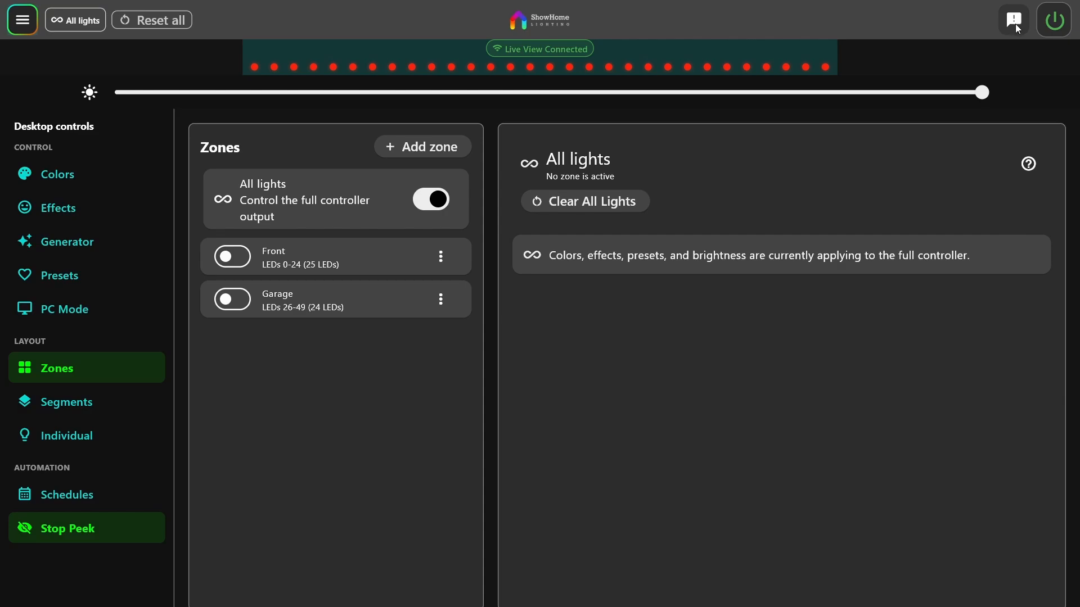
Browse the saved locations and switch to the outside lake house location
left_click(18, 27)
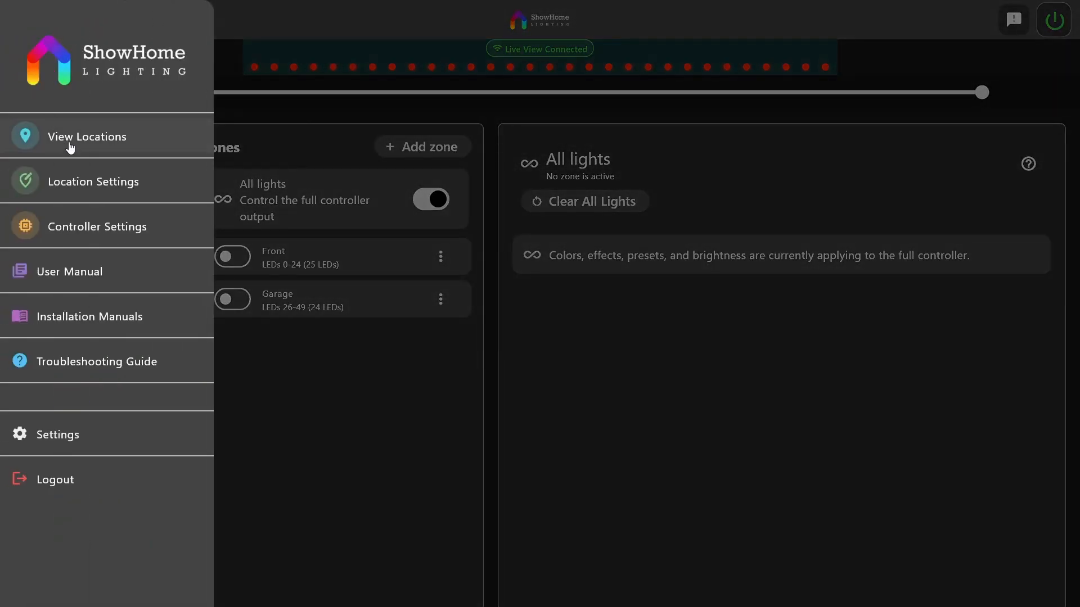
left_click(70, 140)
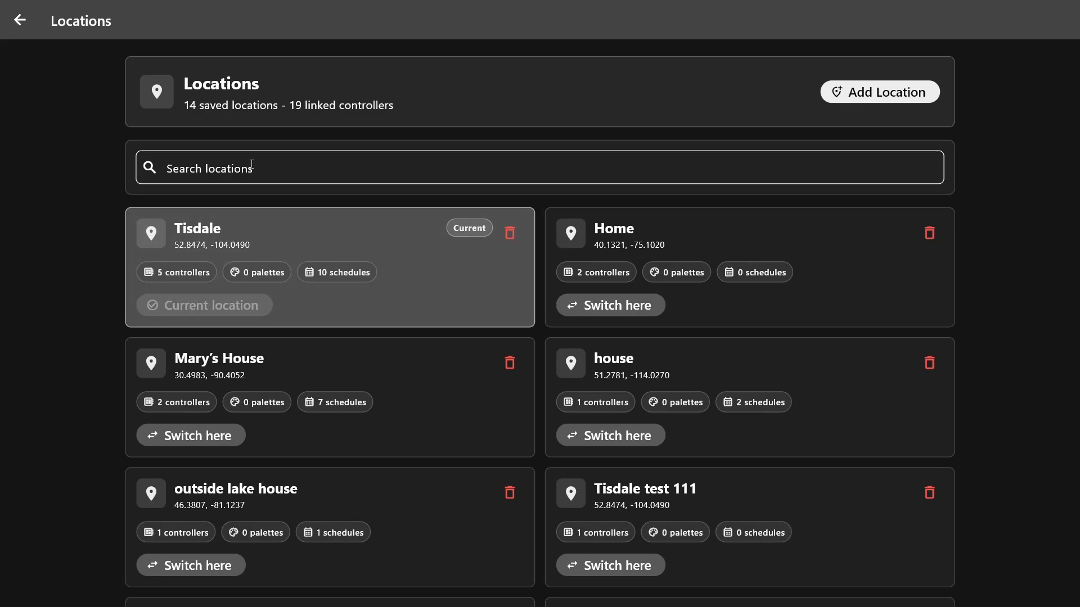
scroll(465, 241, "down", 9)
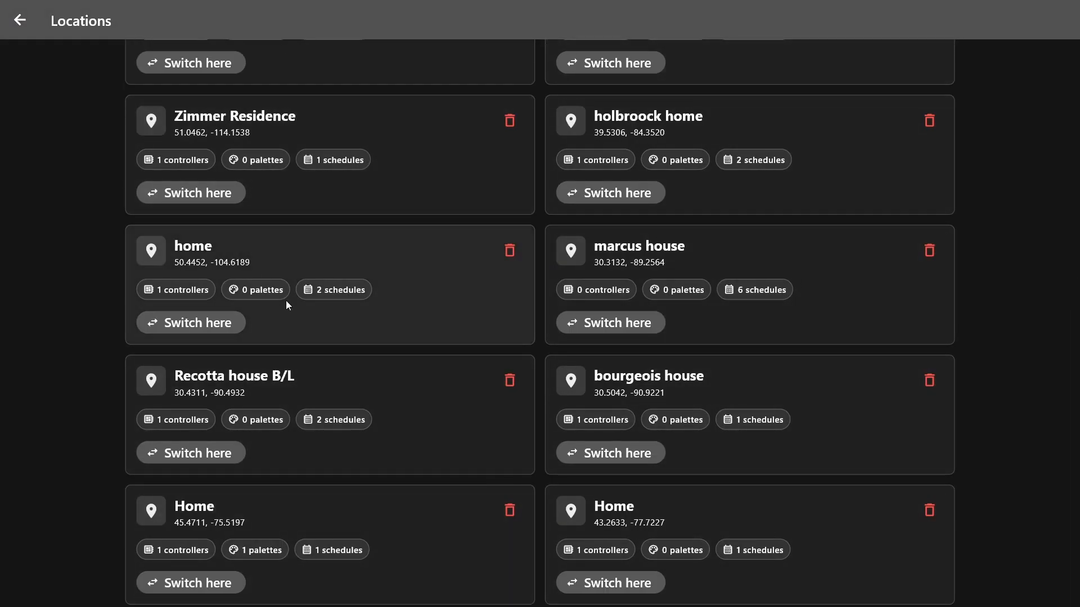
scroll(663, 481, "up", 9)
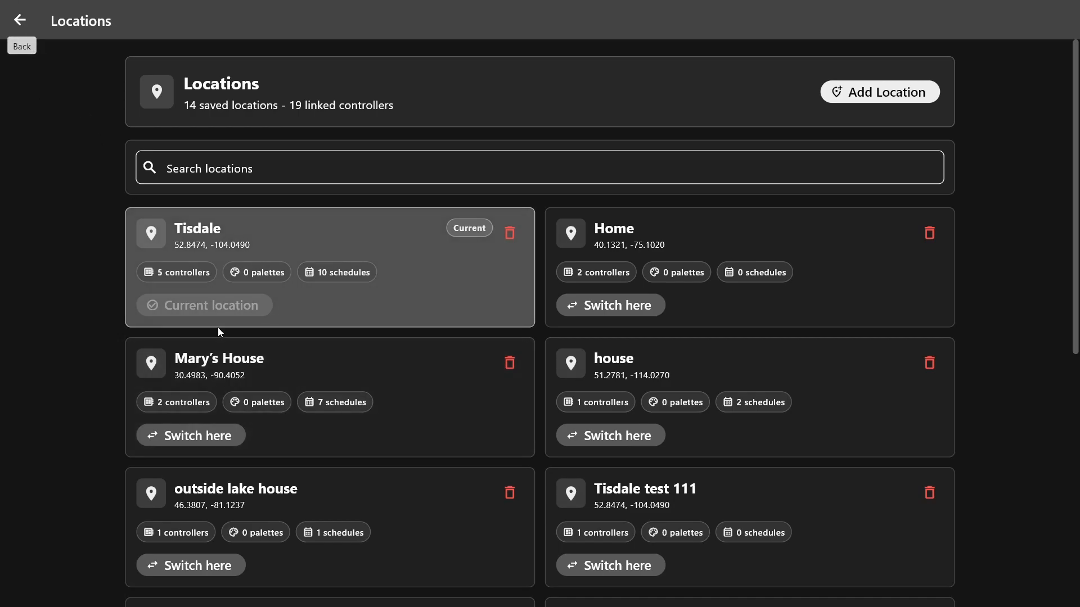
scroll(259, 413, "down", 4)
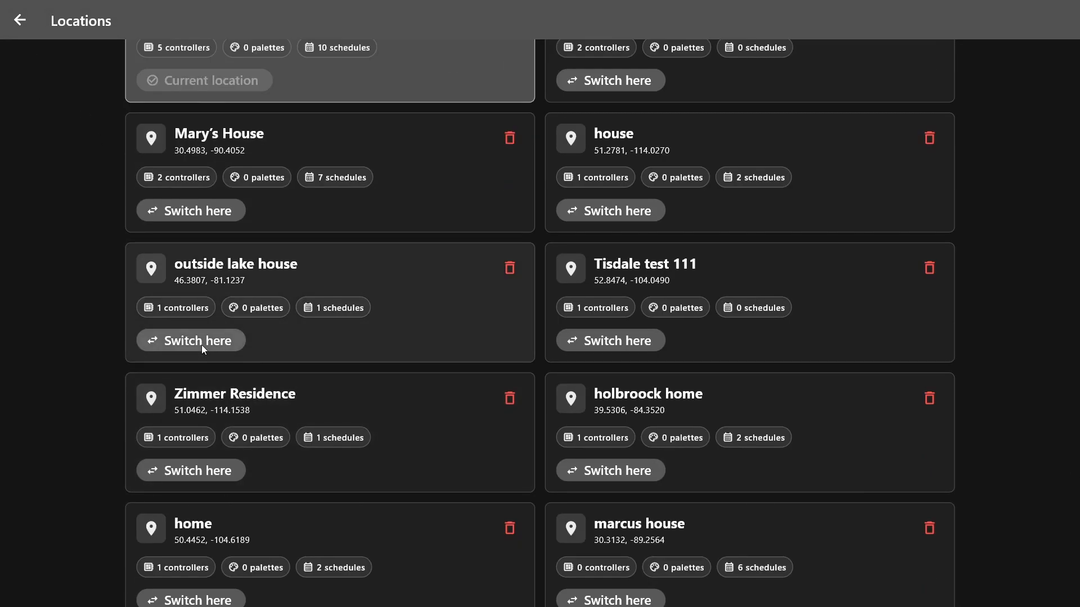
left_click(202, 346)
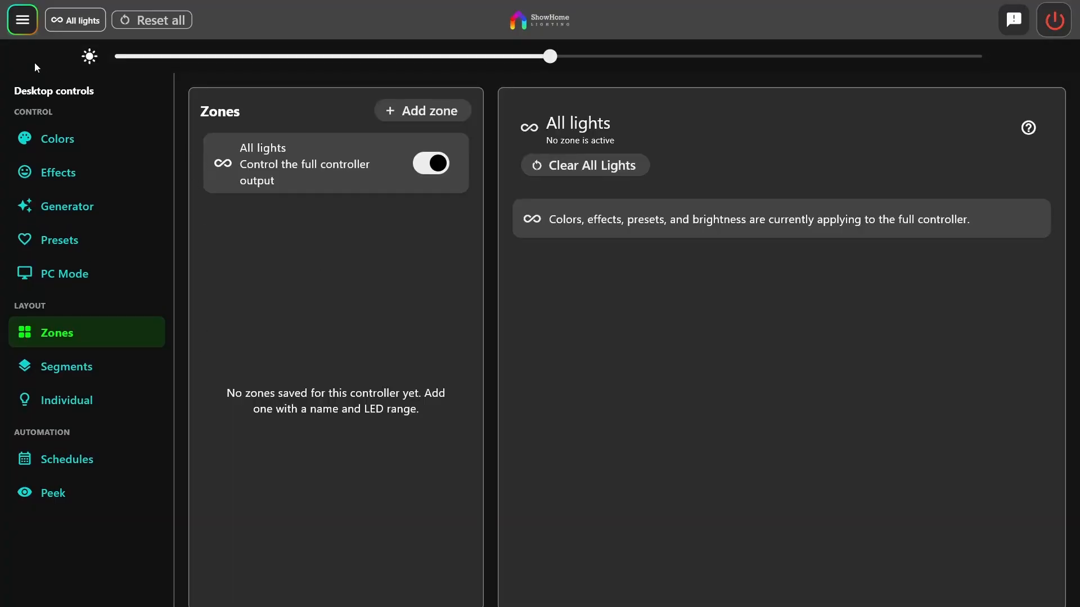
Return to the saved locations and switch back to the Tisdale location
left_click(21, 31)
left_click(82, 135)
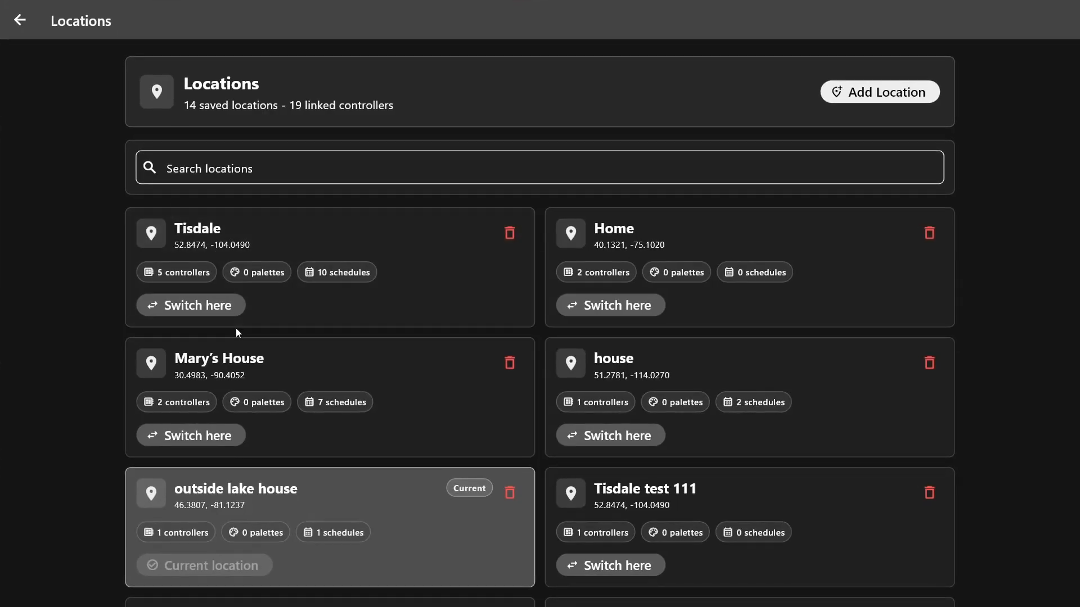
left_click(195, 311)
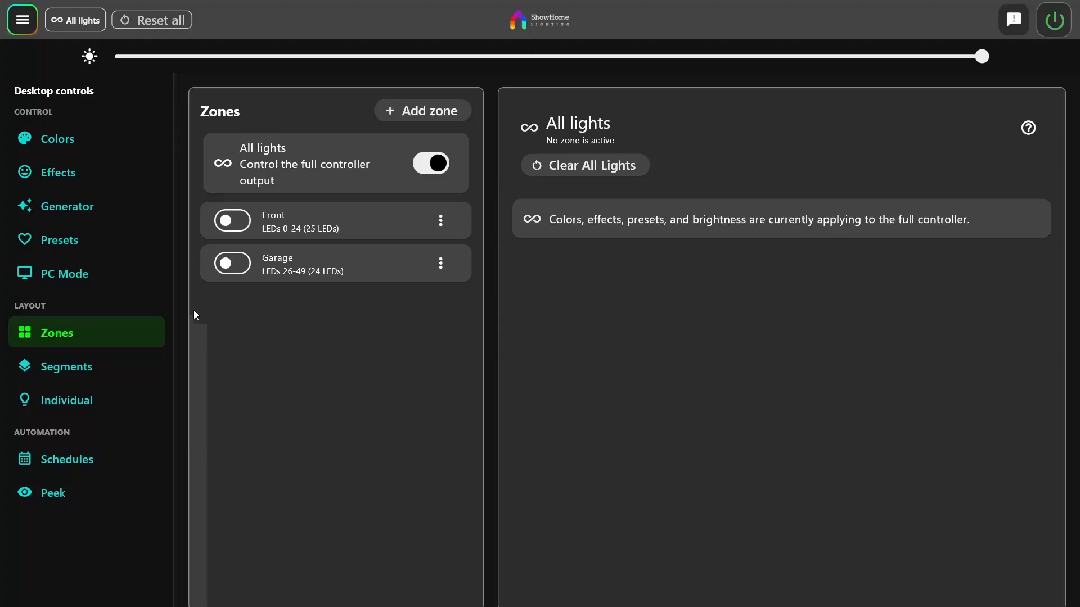
View the location settings for Tisdale, including its name, people and map position, and return to the controls
left_click(13, 26)
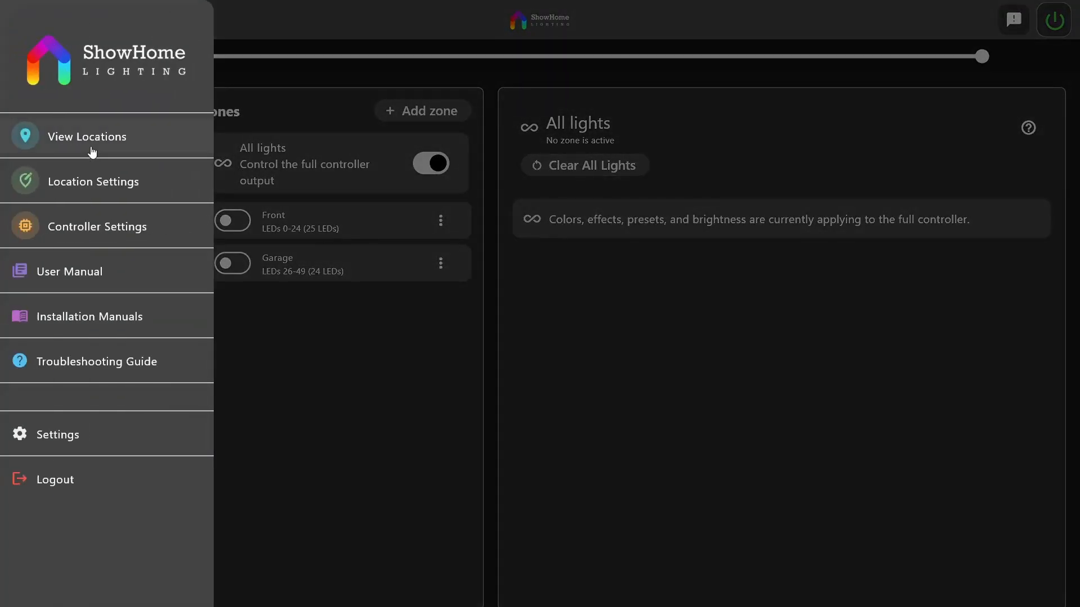
left_click(100, 191)
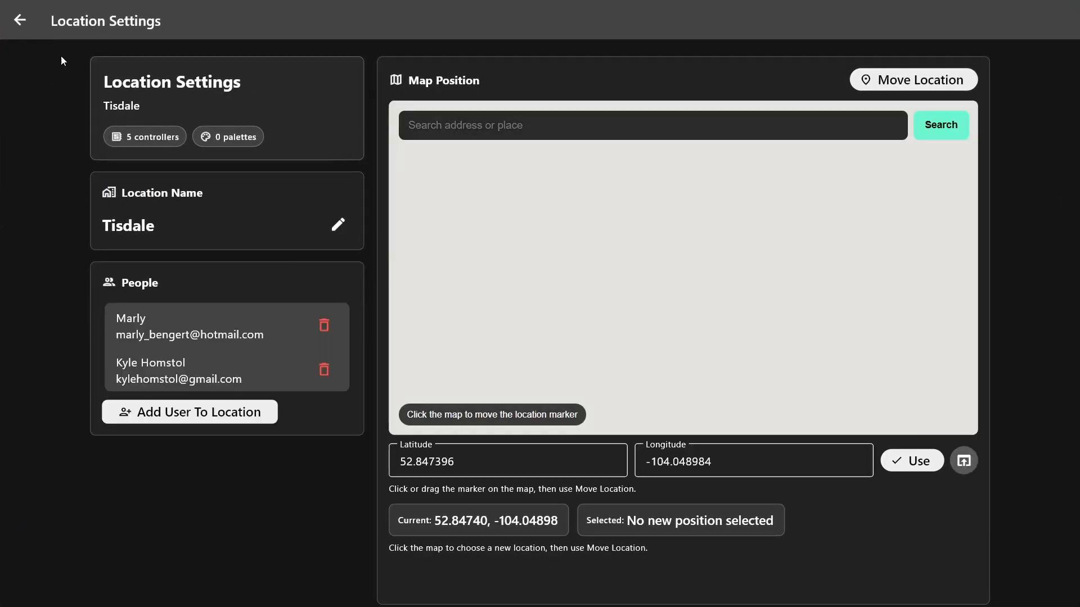
left_click(16, 30)
Examine the linked controllers in Controller Settings, including the LED settings of the Tisdale back of house controller
left_click(19, 19)
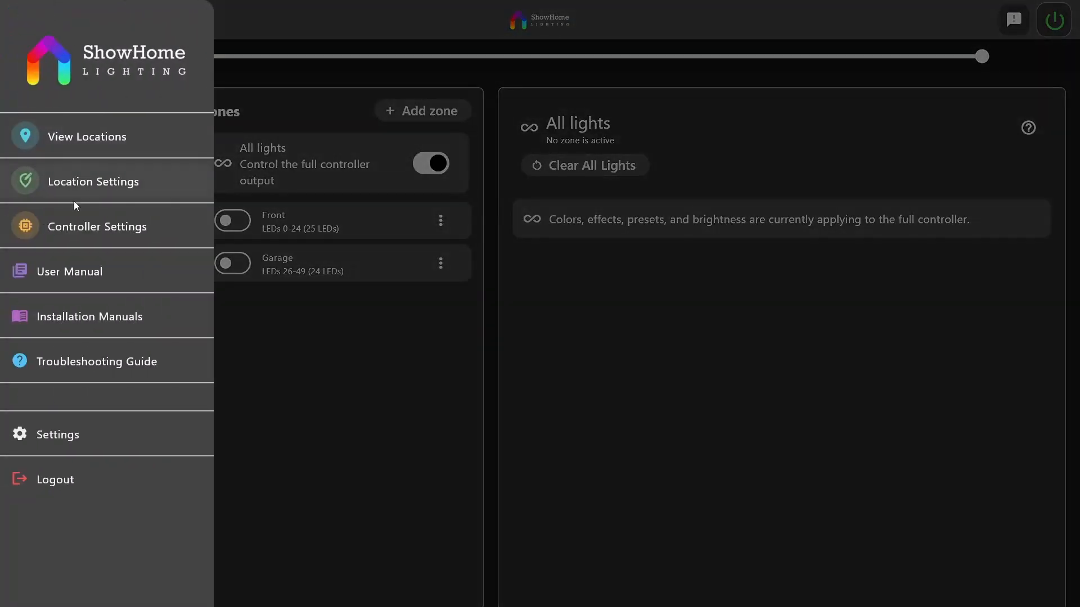
left_click(78, 225)
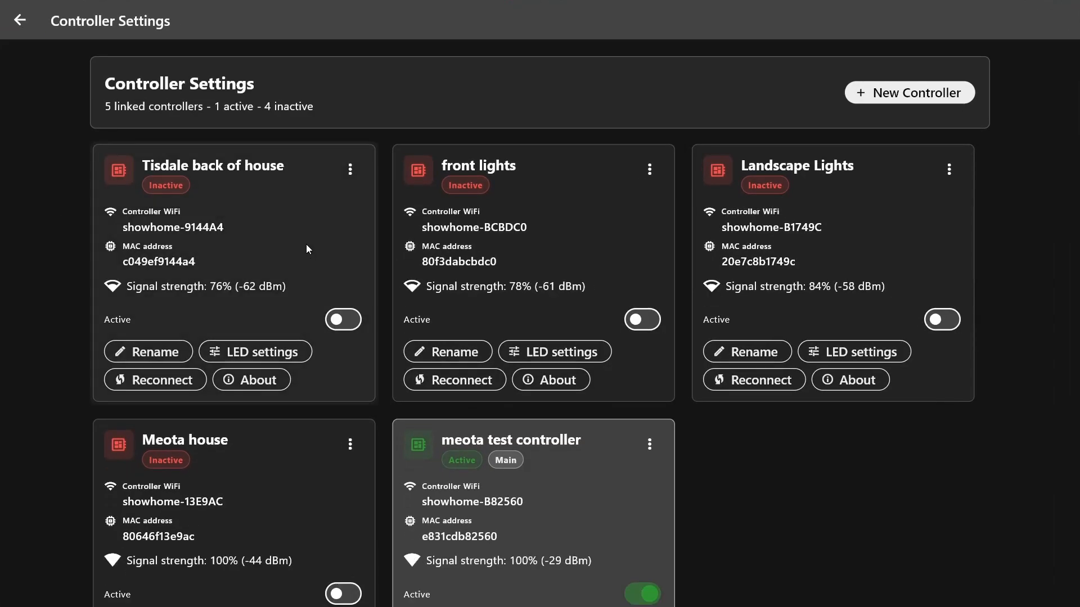
scroll(306, 244, "down", 1)
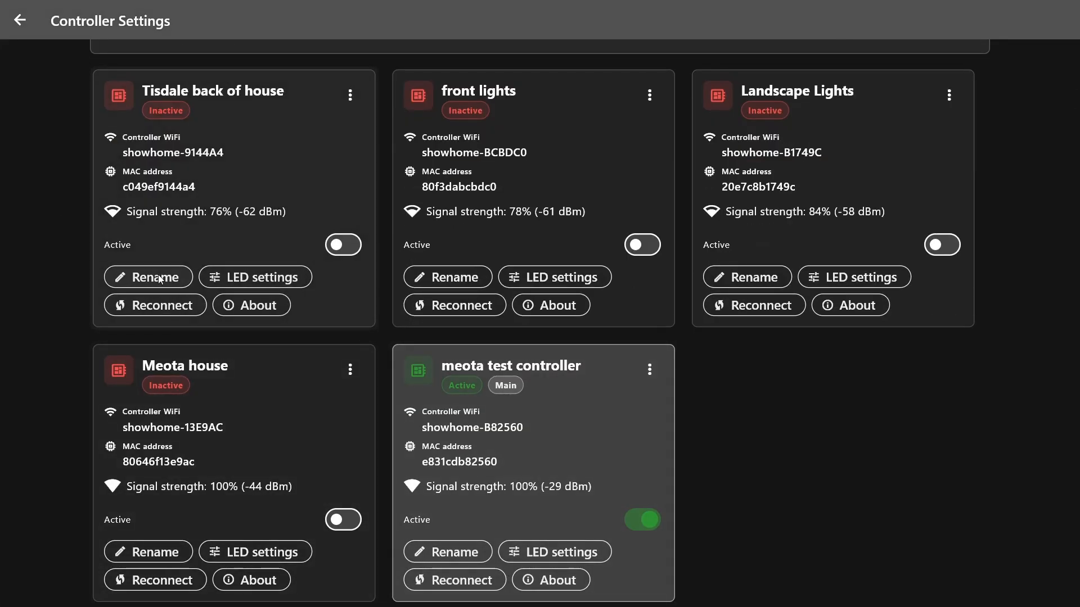
left_click(261, 275)
left_click(21, 21)
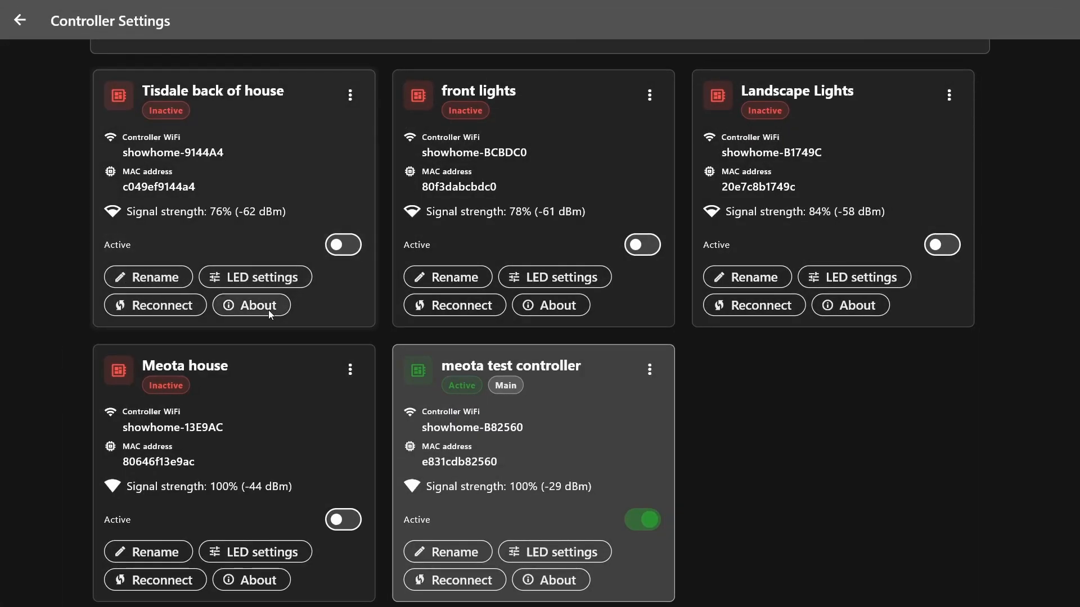
scroll(268, 310, "up", 1)
scroll(267, 316, "down", 1)
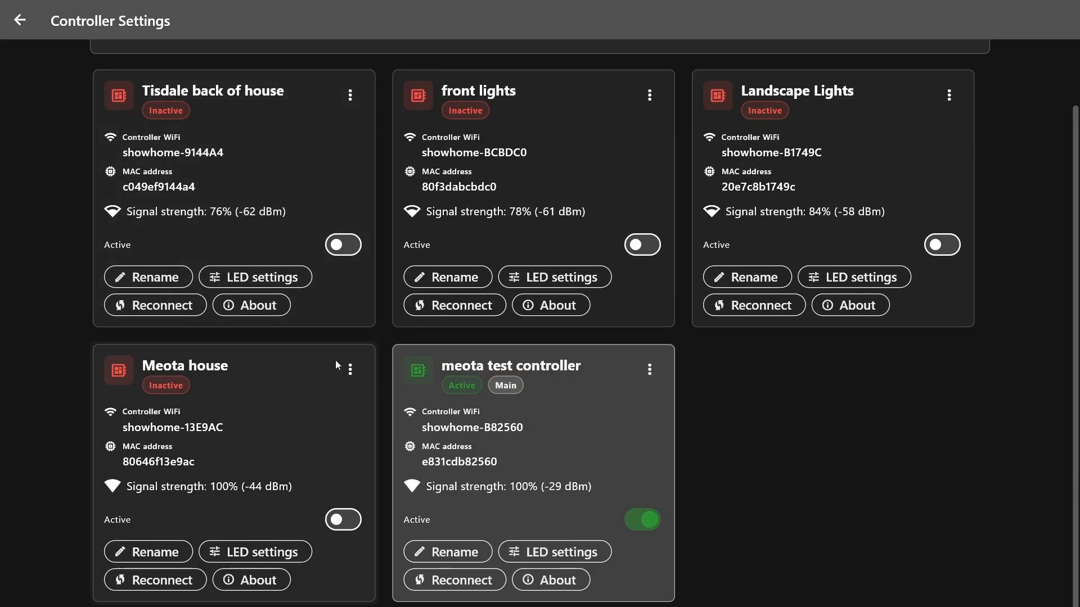
Examine the identity, software and connectivity details of the meota test controller
left_click(554, 580)
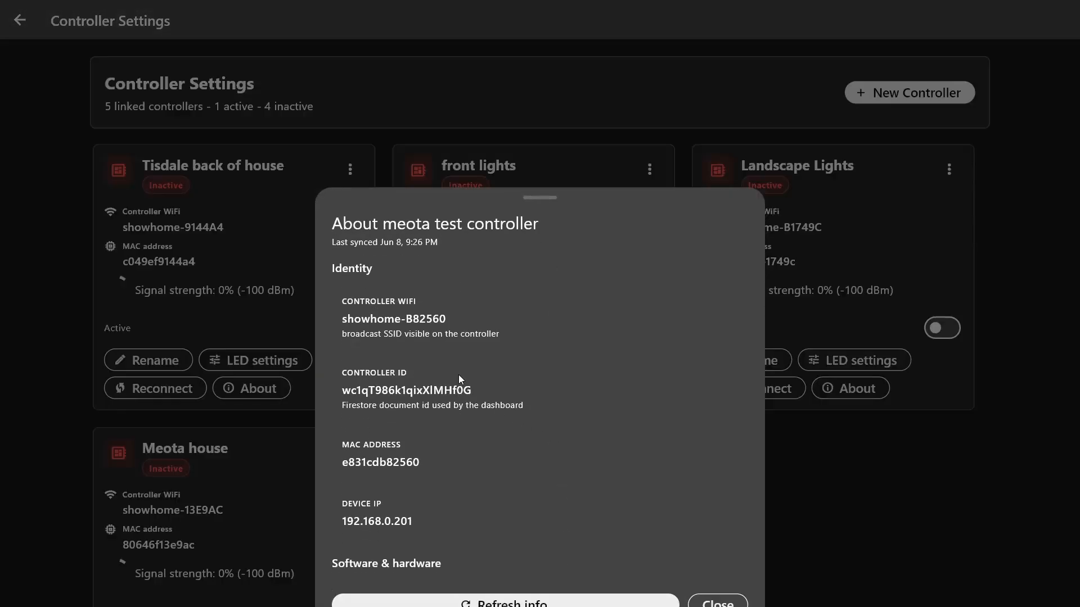
scroll(457, 375, "down", 3)
scroll(458, 375, "down", 3)
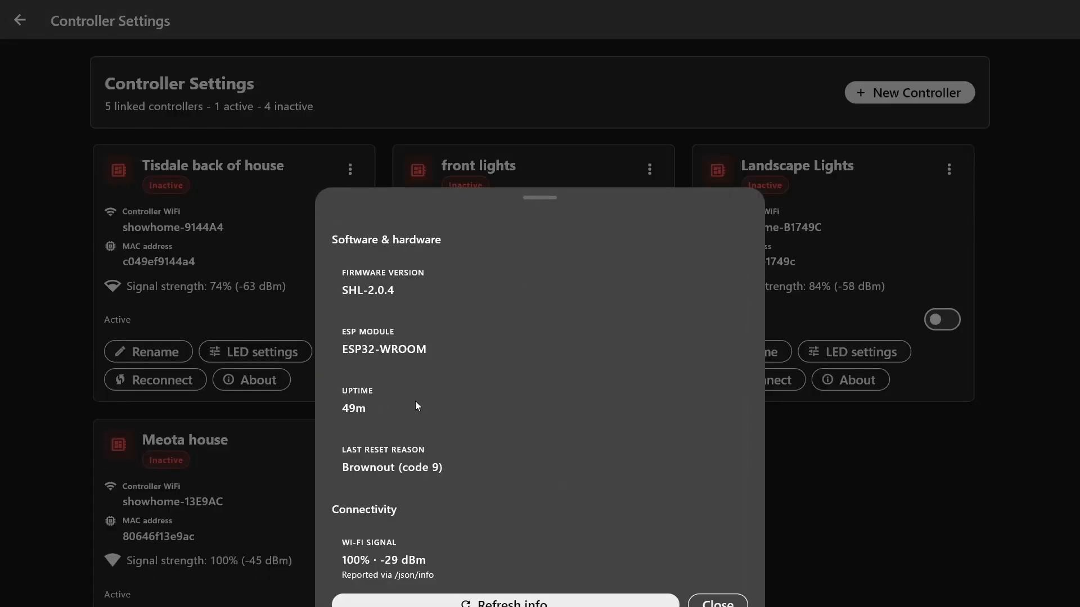
left_click(718, 601)
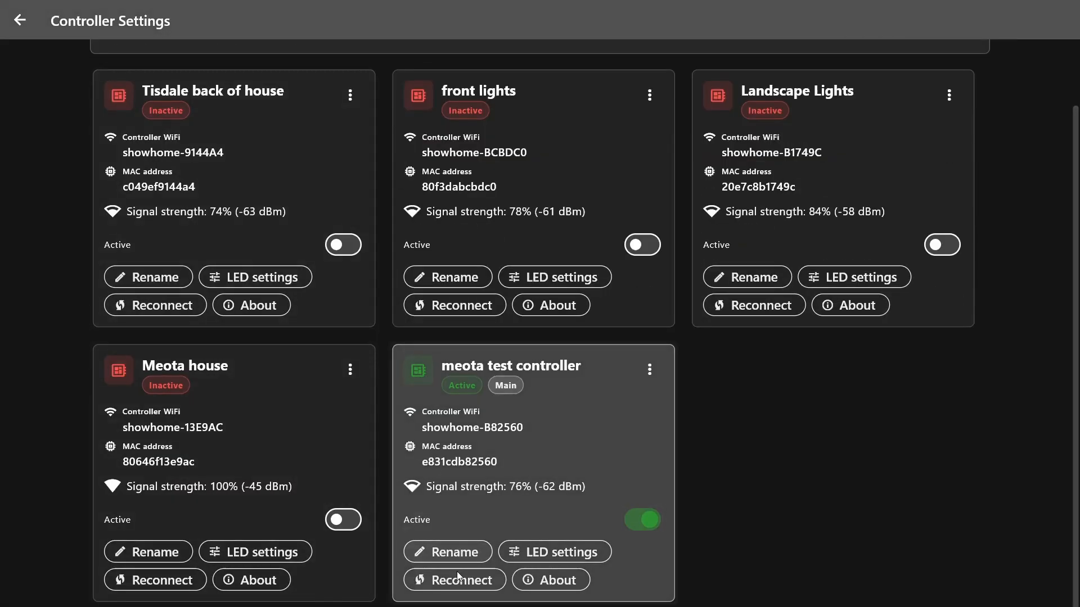
View the meota test controller's LED configuration, including its channel settings, and return to Controller Settings
left_click(540, 552)
scroll(394, 315, "down", 5)
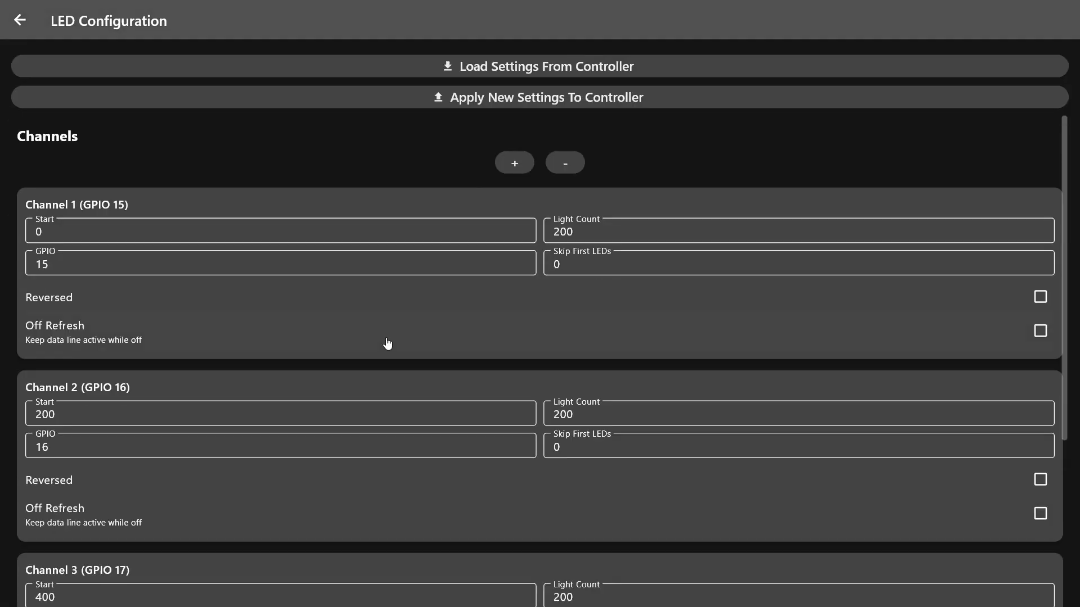
scroll(361, 369, "up", 5)
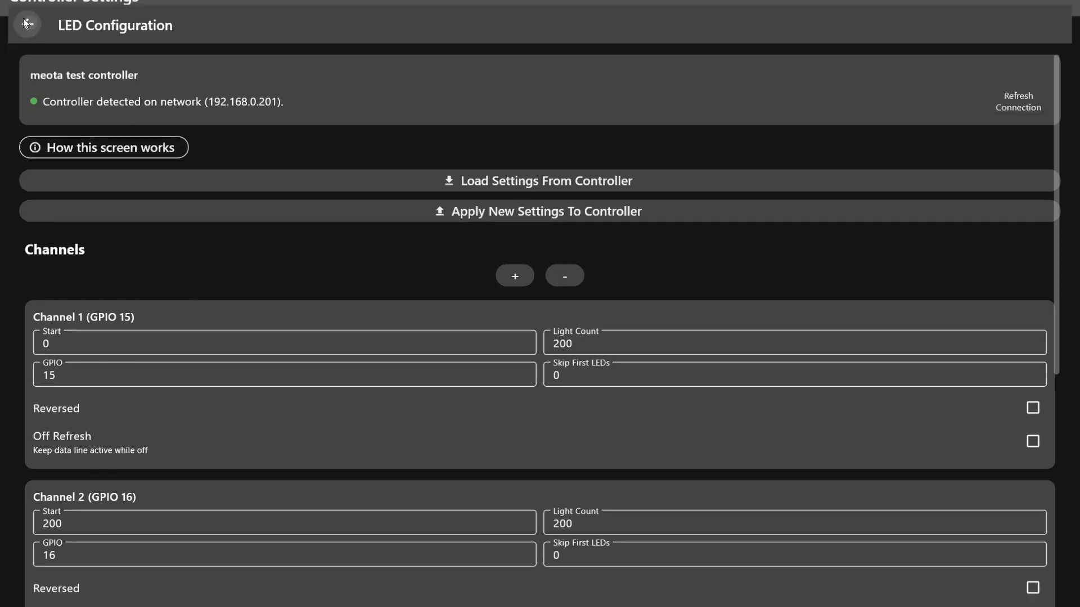
left_click(22, 19)
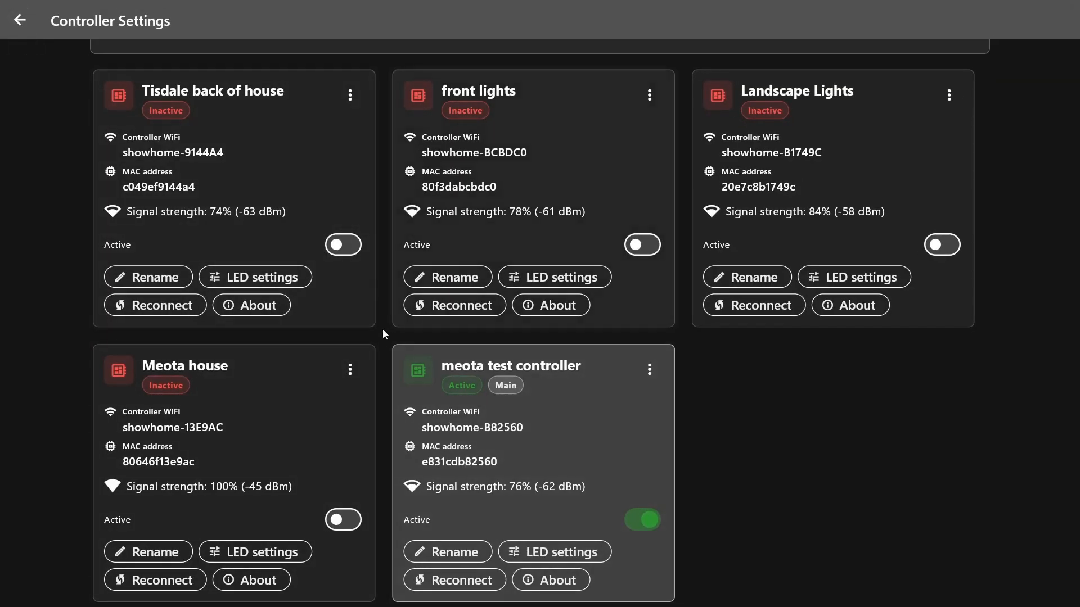
Activate the front lights controller, deactivate it again, and leave Controller Settings
left_click(649, 249)
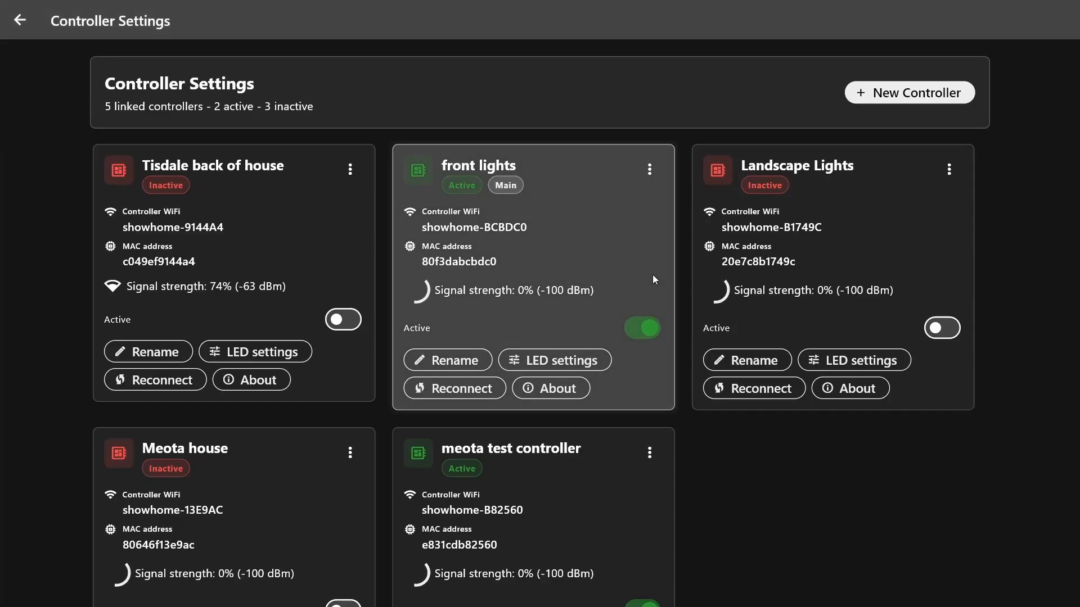
left_click(649, 325)
left_click(21, 22)
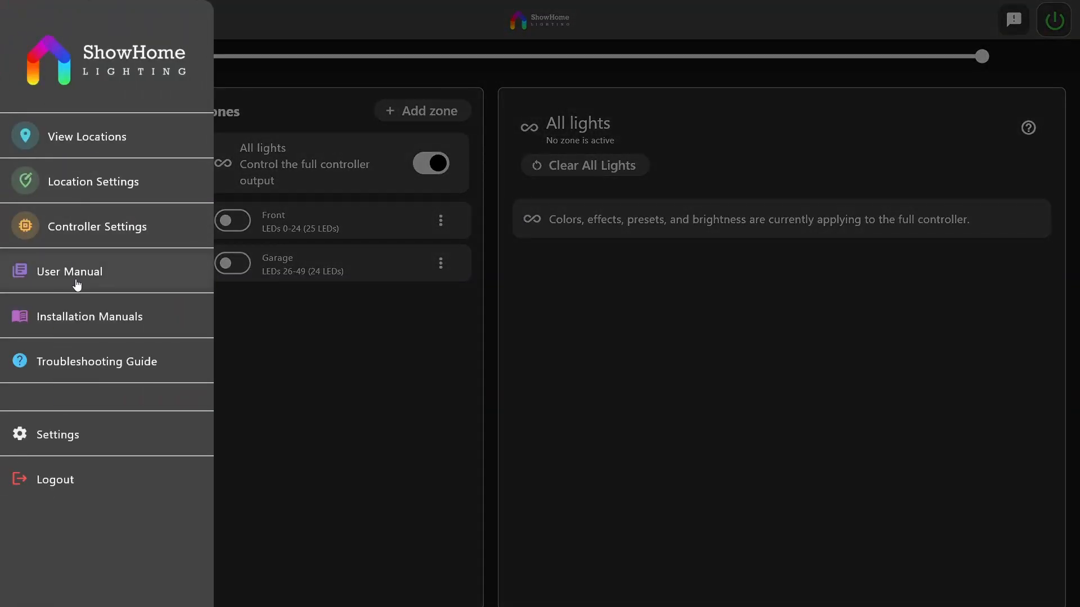
Read the Start Here and Controllers & Locations sections of the user manual
left_click(77, 271)
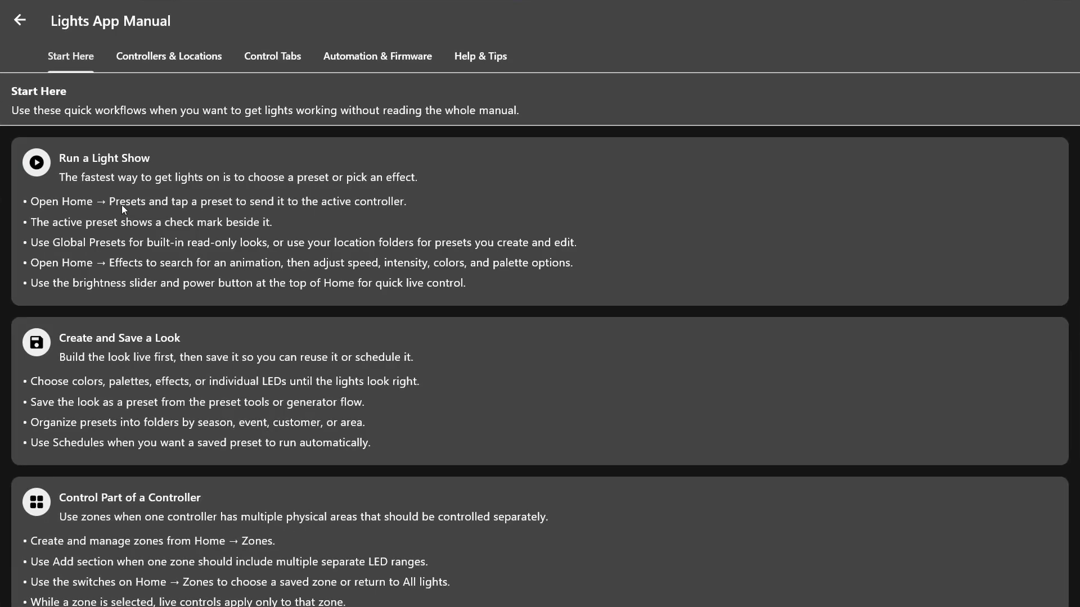
scroll(151, 303, "down", 1)
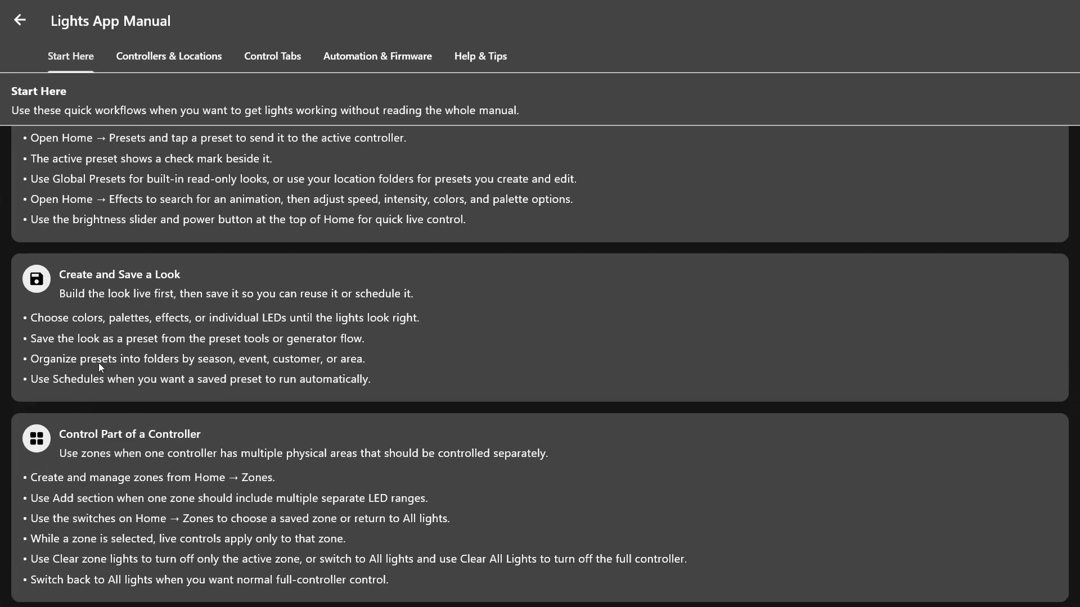
scroll(101, 348, "up", 1)
left_click(179, 53)
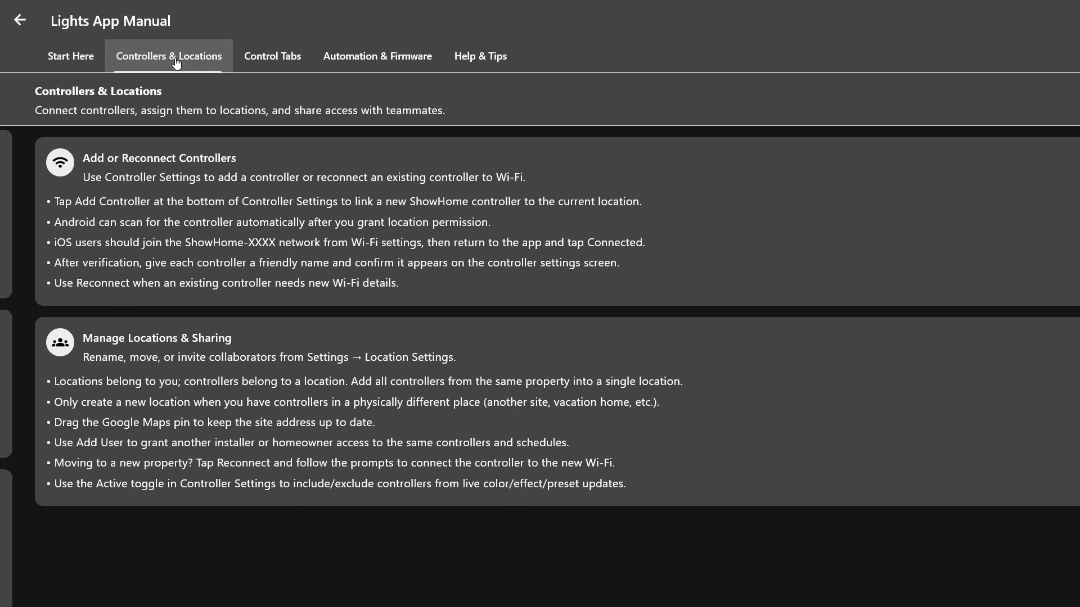
Read through the Control Tabs section of the user manual, from Colors & Effects to Zone Control
left_click(288, 54)
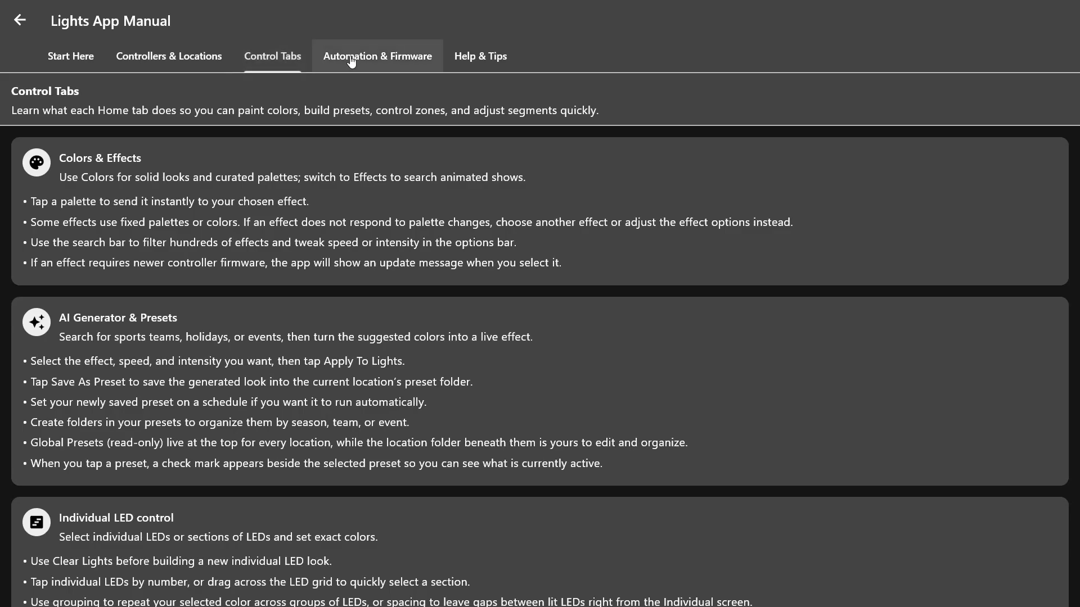
scroll(190, 338, "down", 10)
scroll(189, 335, "up", 3)
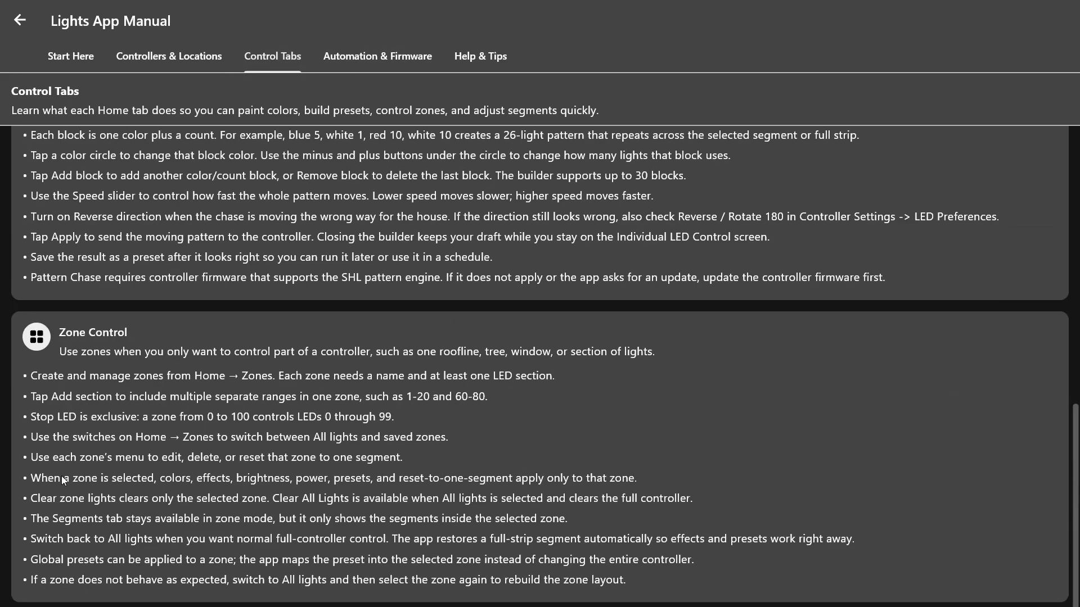
scroll(83, 389, "up", 3)
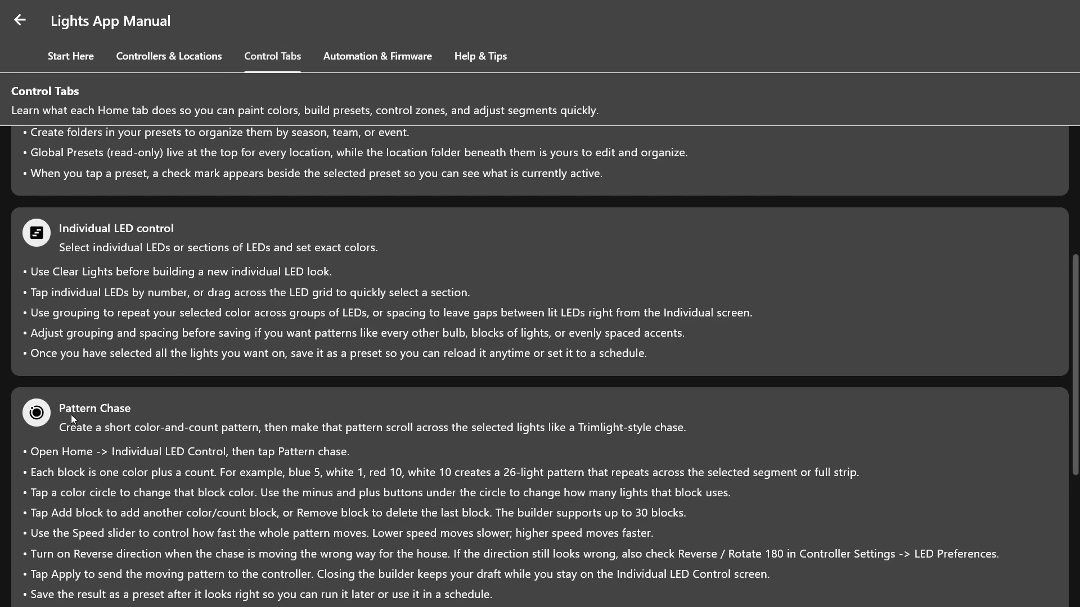
scroll(102, 403, "up", 2)
scroll(117, 307, "up", 1)
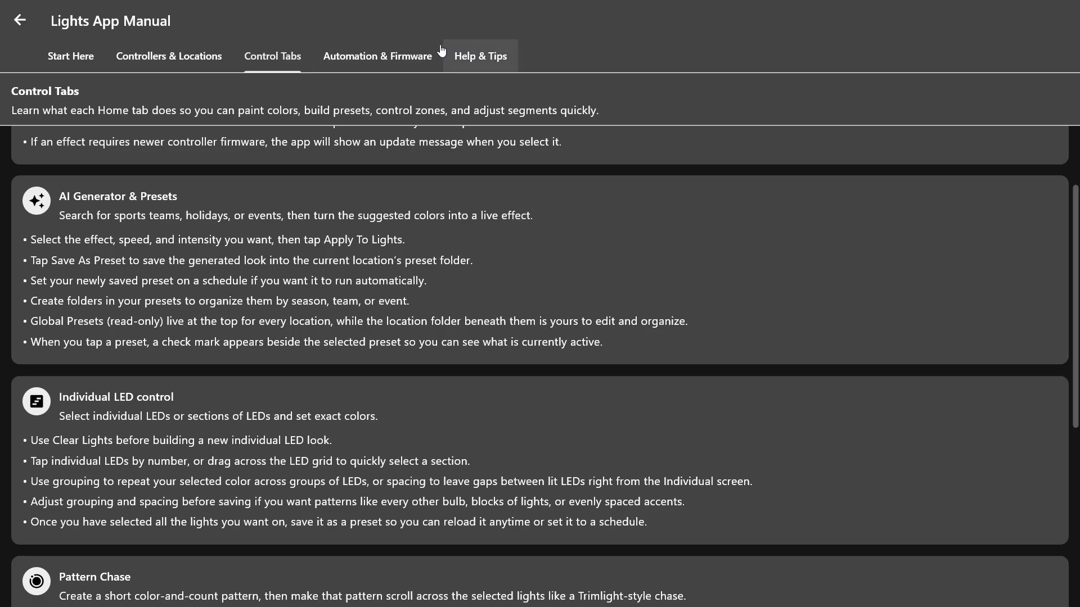
View the Help & Tips section of the user manual and return to the desktop controls
left_click(487, 55)
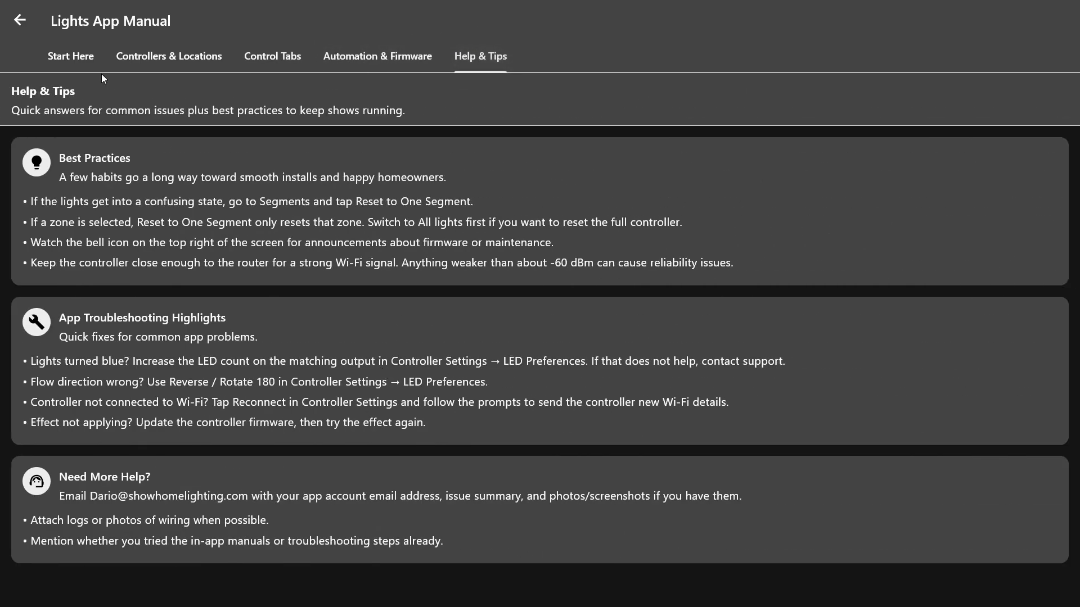
left_click(71, 56)
left_click(25, 20)
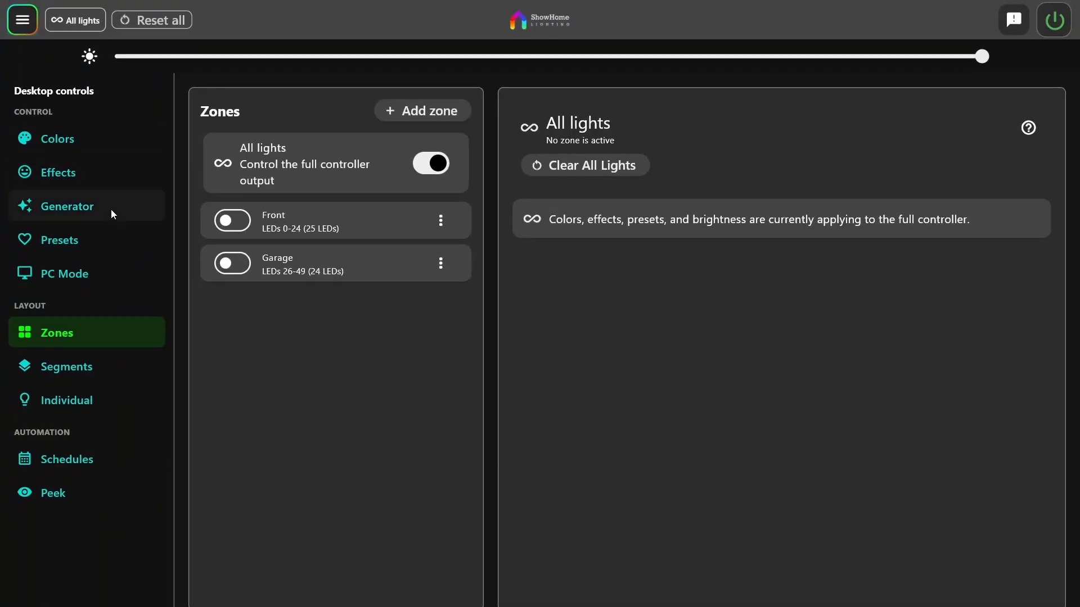
Turn off Advanced Segments in the app preferences, and switch Show hex input off and back on
left_click(23, 18)
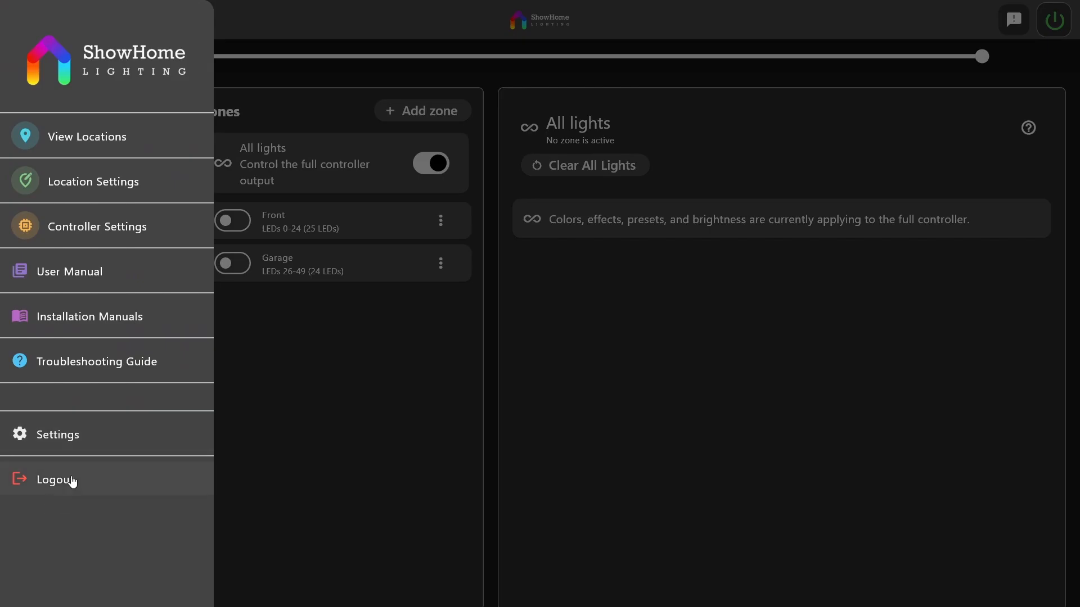
left_click(74, 436)
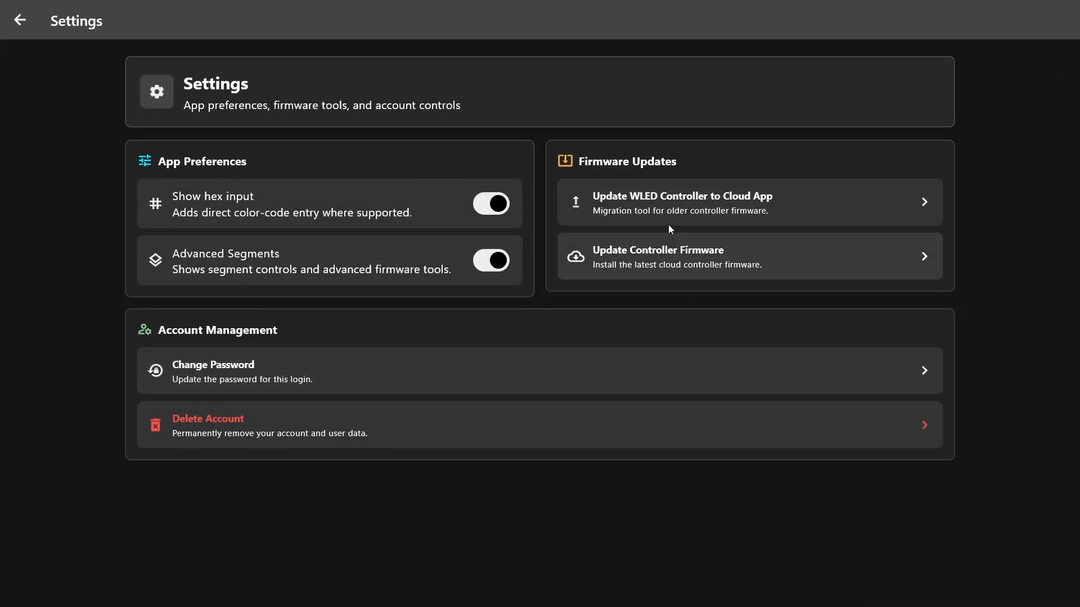
left_click(481, 266)
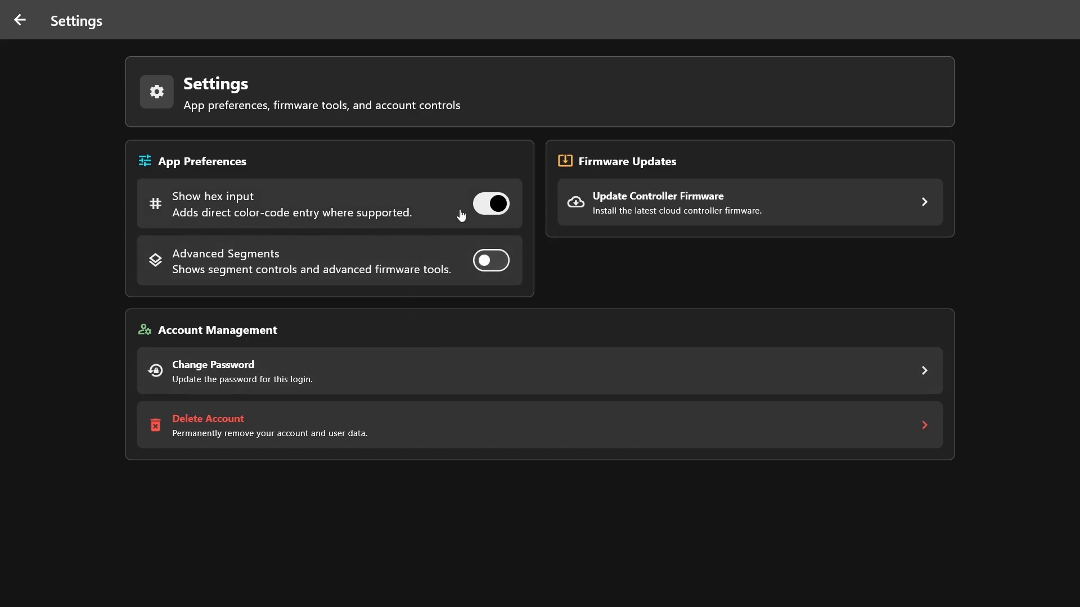
left_click(492, 205)
left_click(492, 205)
left_click(20, 19)
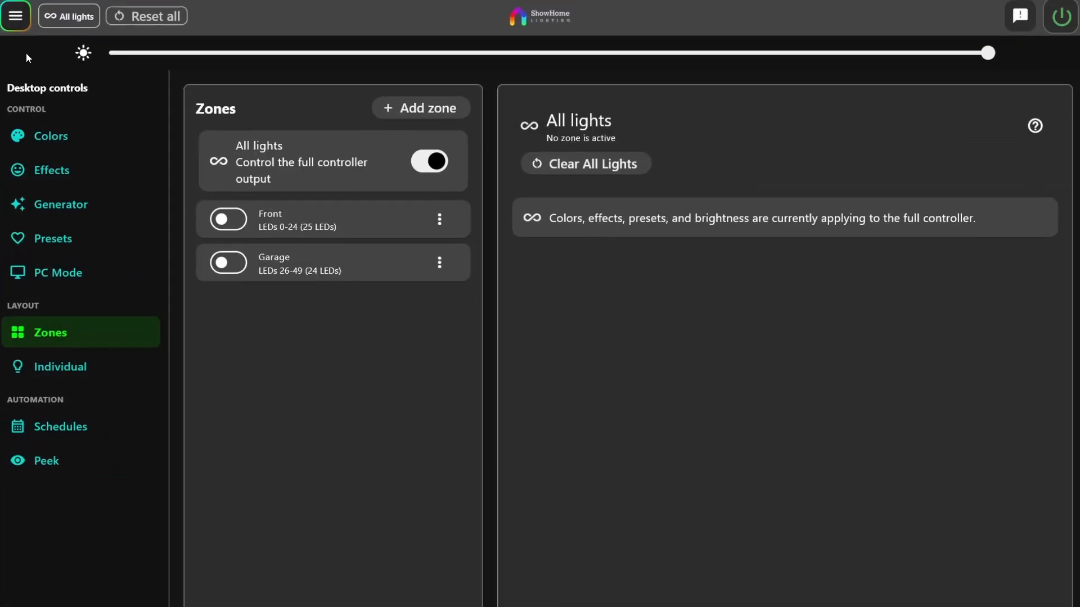
Locate the hex field in the color controls, and turn off Show hex input in the app preferences
left_click(56, 138)
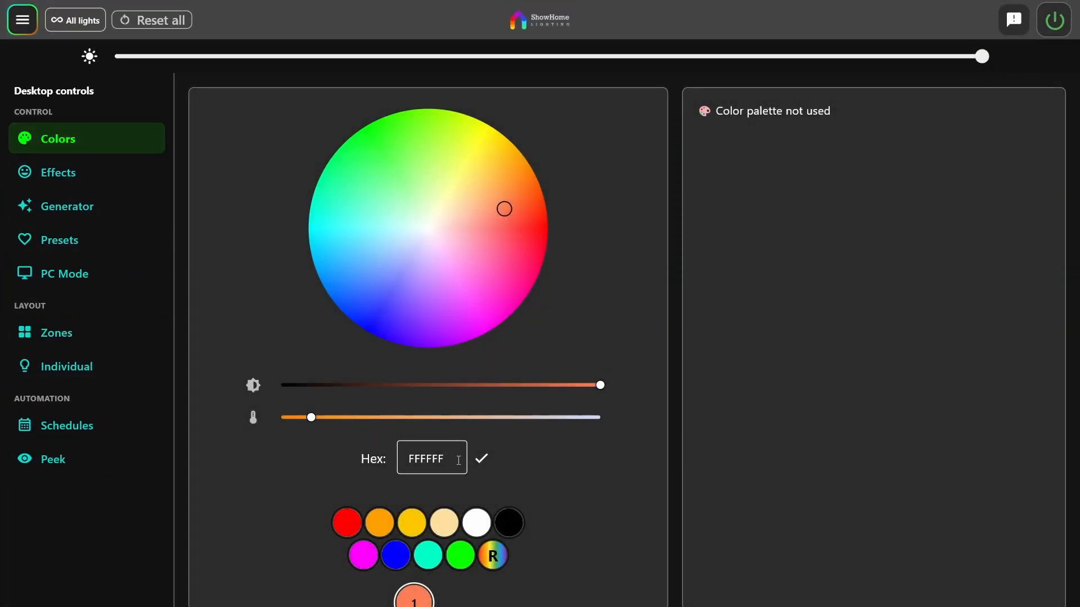
left_click(414, 458)
left_click(33, 28)
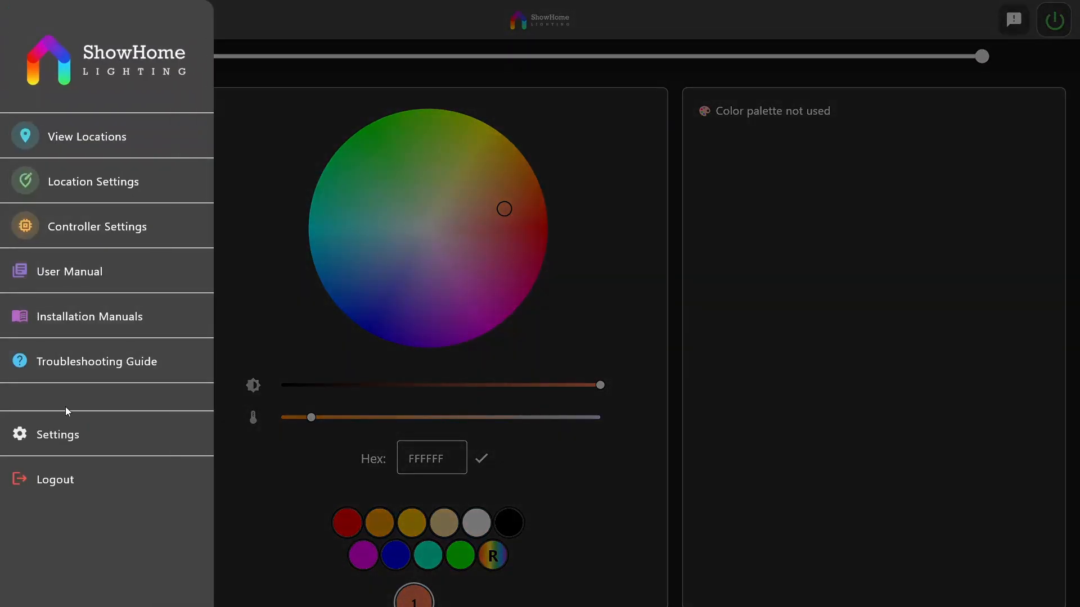
left_click(69, 433)
left_click(506, 203)
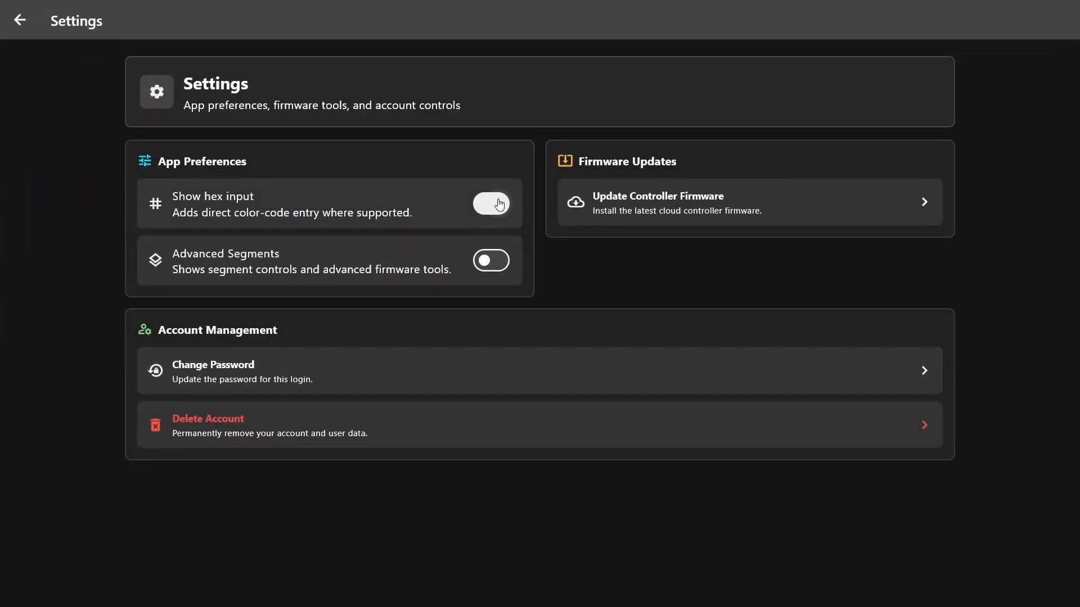
left_click(15, 20)
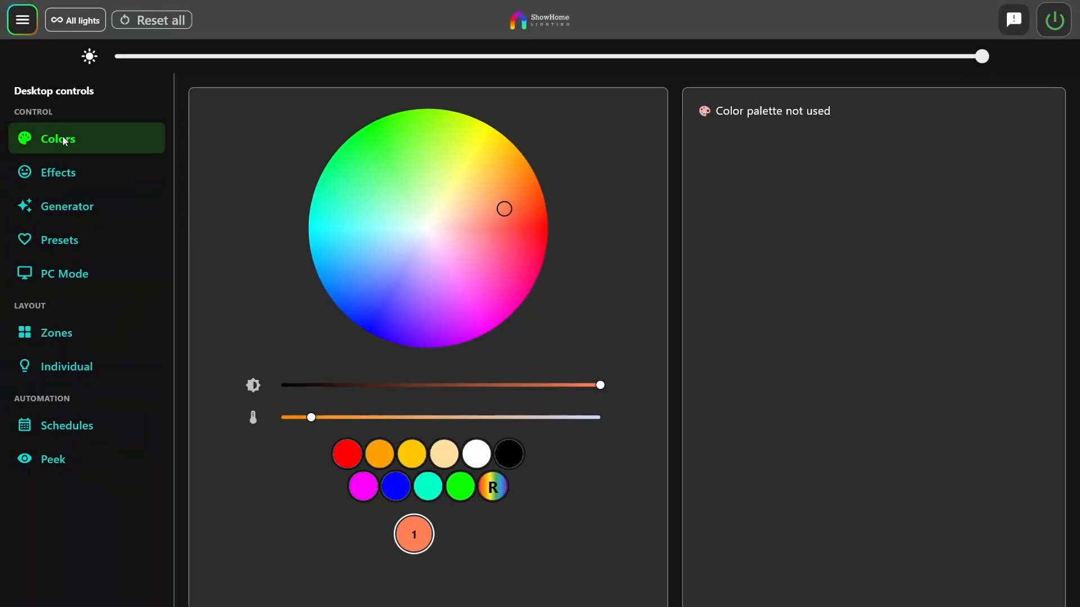
left_click(25, 23)
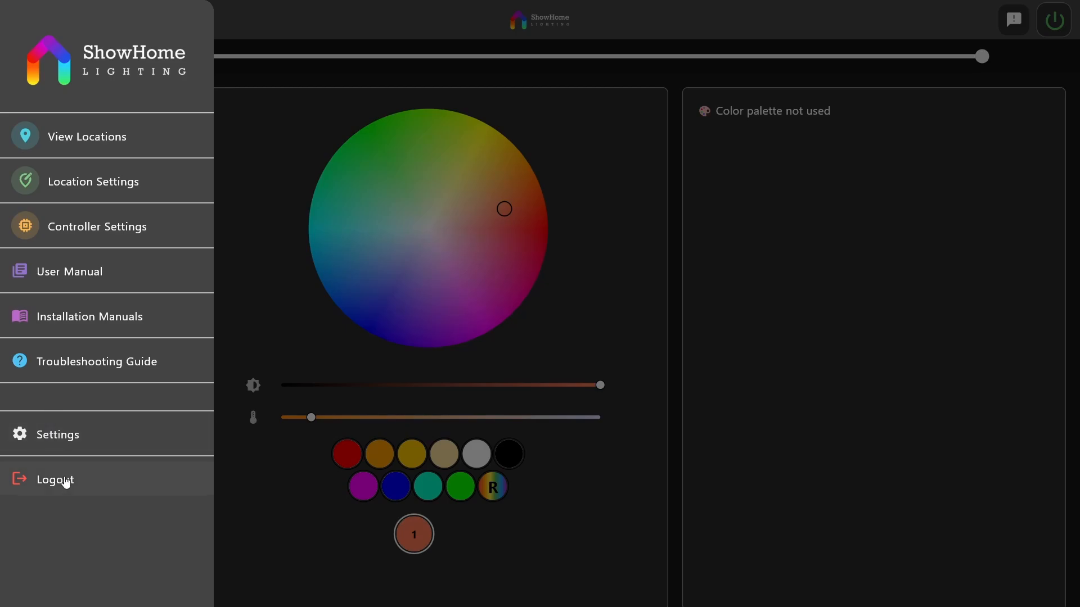
left_click(704, 322)
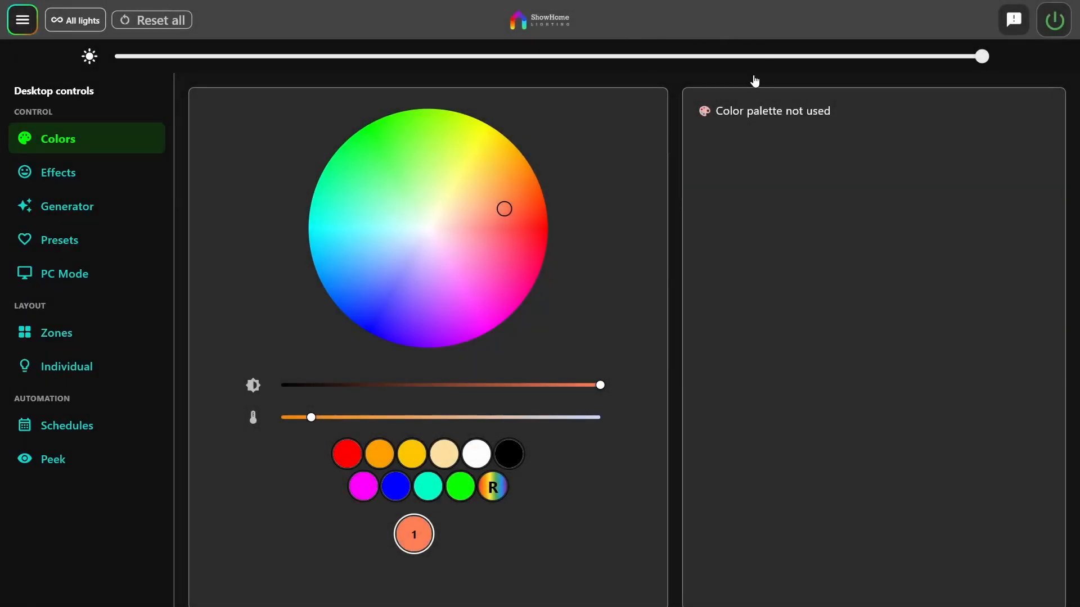
Start the Peek live view of the lights above the color controls
left_click(73, 461)
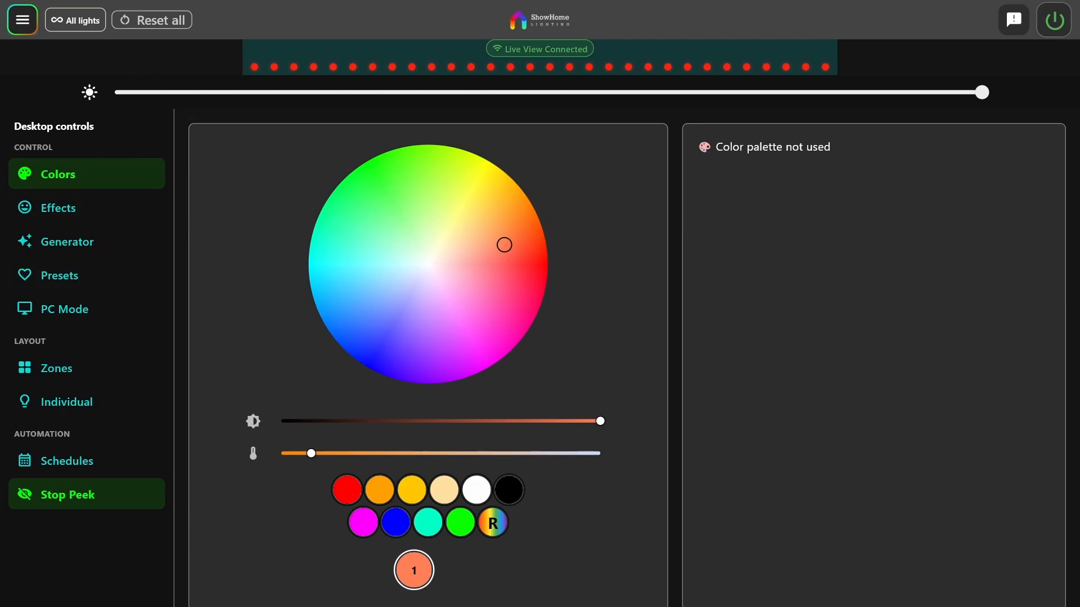
left_click(22, 20)
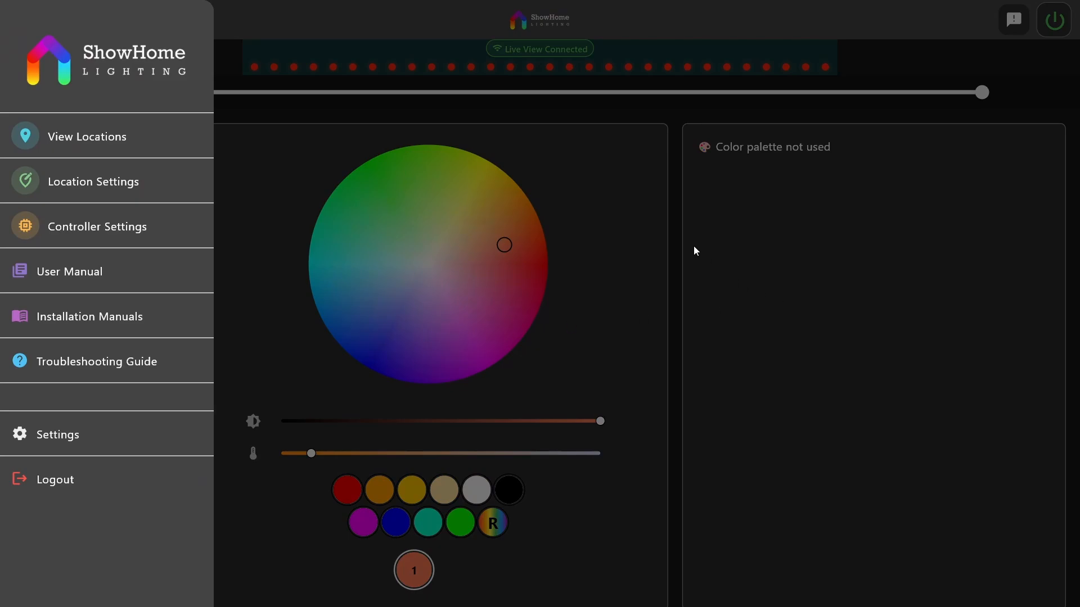
left_click(676, 216)
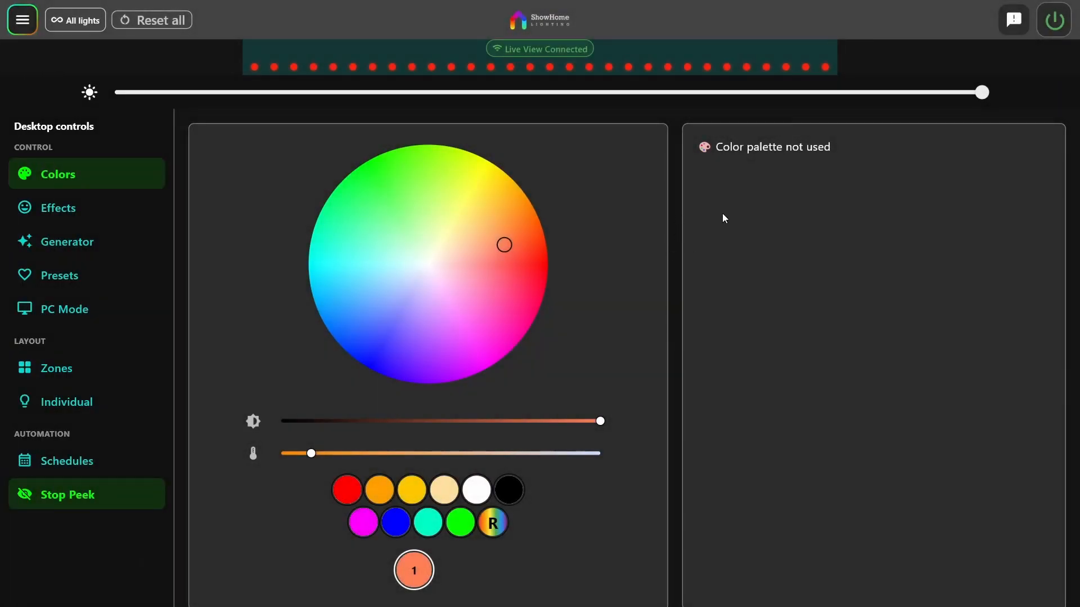